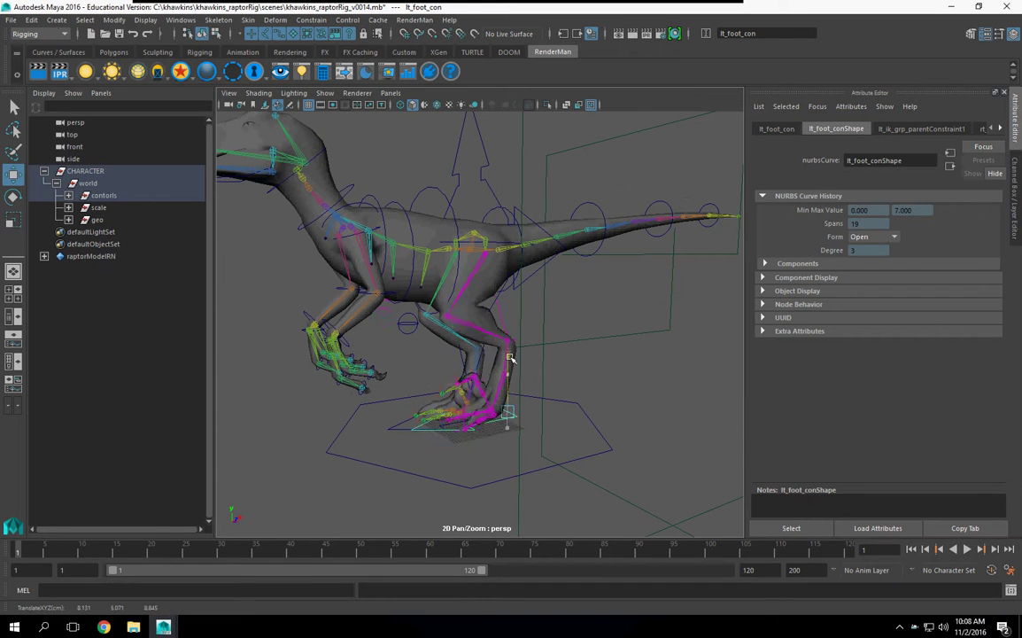
Test the left and right foot controls by moving each one and undoing the move
middle_click_drag(520, 354, 507, 405)
key("ctrl+z")
left_click(400, 431)
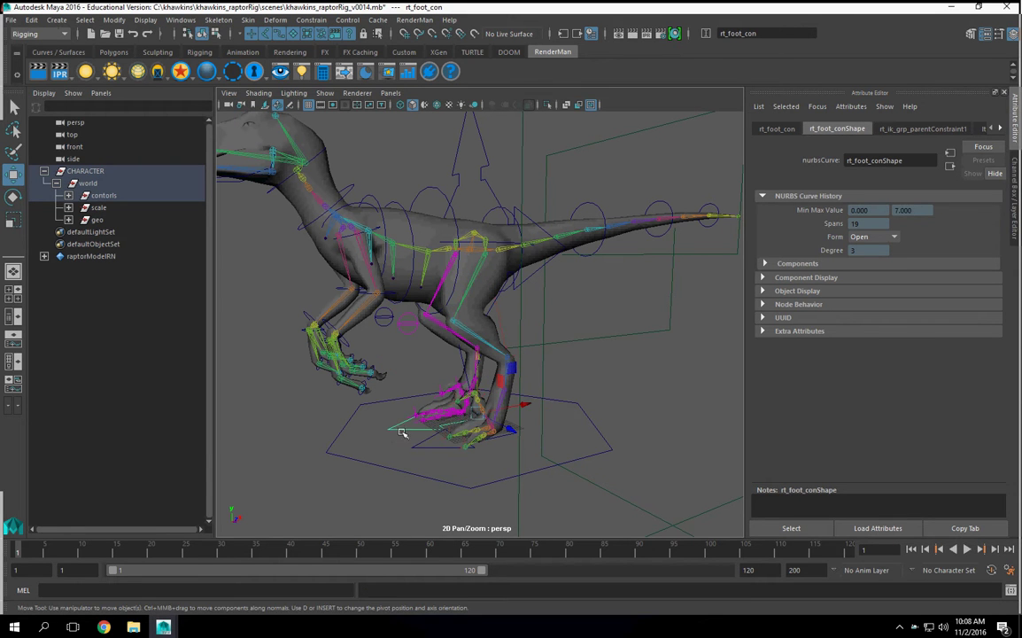
left_click_drag(477, 354, 413, 425)
key("ctrl+z")
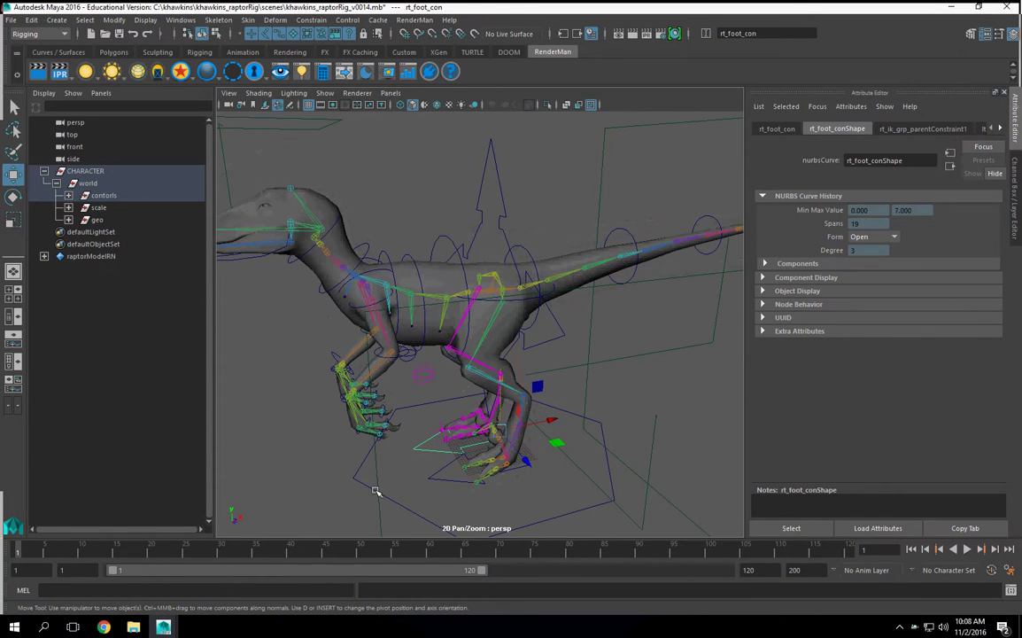
Test placeMe_con and moveMe_con by moving each control and undoing the move
left_click(375, 492)
scroll(551, 379, "down", 4)
left_click_drag(540, 390, 496, 412)
key("ctrl+z")
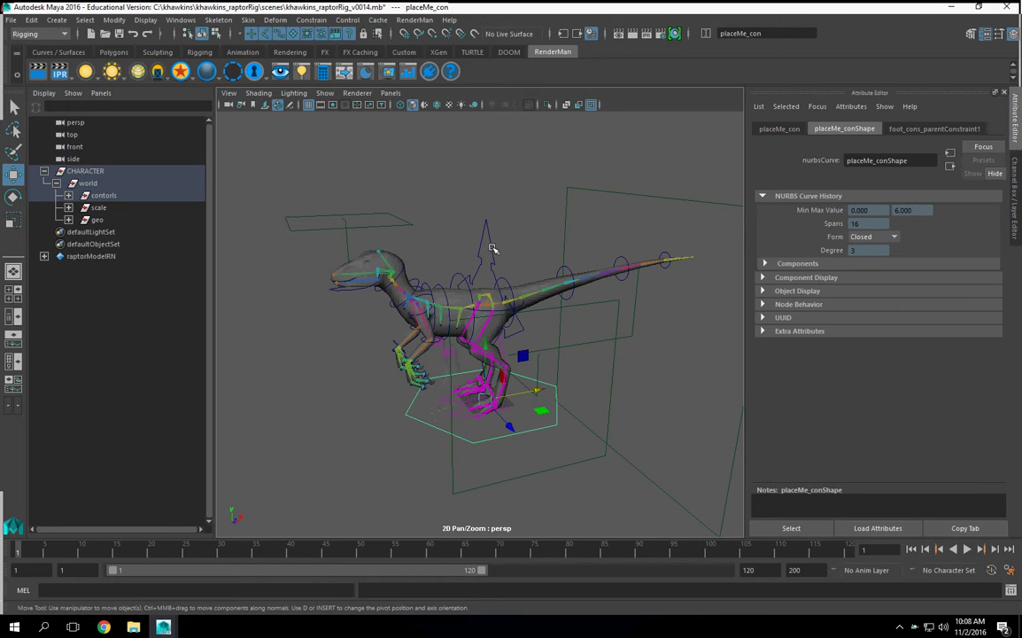
left_click(488, 250)
mouse_move(511, 314)
left_mouse_down("alt")
mouse_move(535, 295)
mouse_move(507, 310)
mouse_move(527, 308)
mouse_move(509, 319)
mouse_move(514, 337)
left_mouse_up("alt")
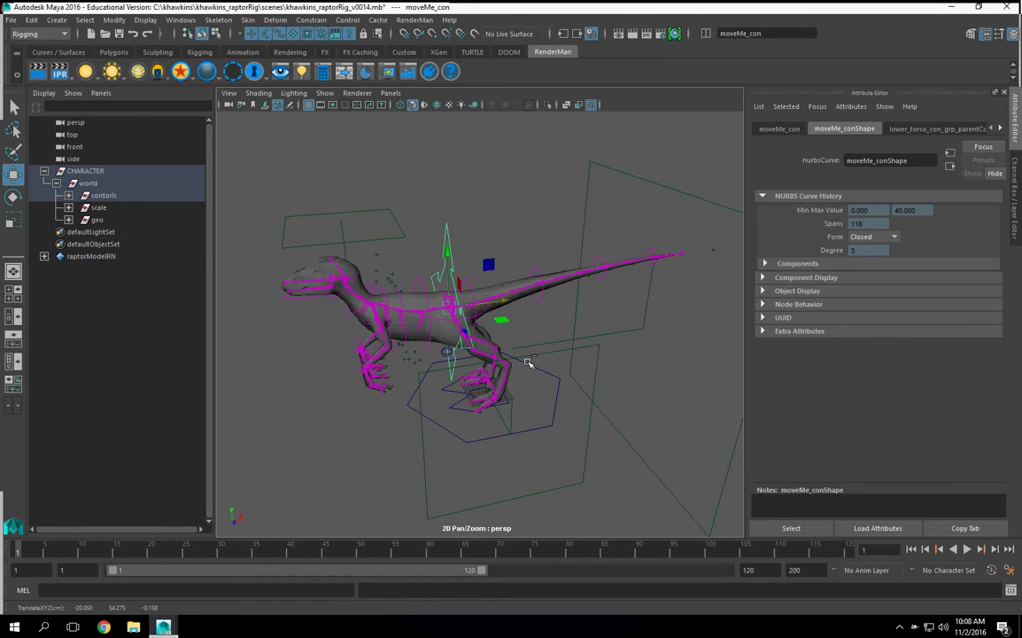
key("ctrl+z")
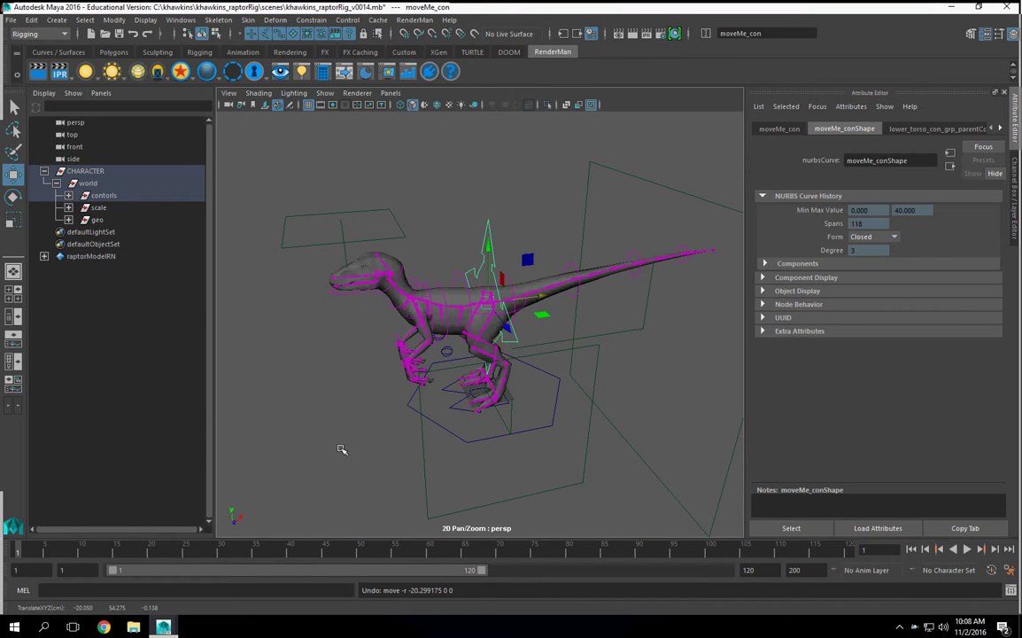
Expand the controls group, then show the channels of lt_pv_con and select its parent group lt_pv_con_grp
left_click(69, 196)
scroll(407, 393, "up", 5)
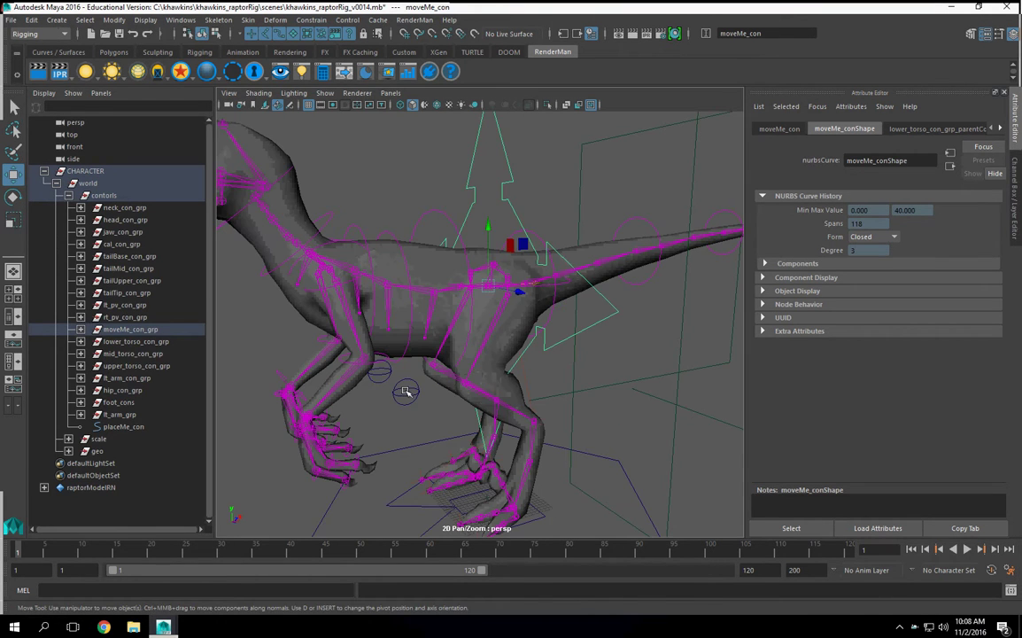
left_click(407, 392)
left_click(1013, 36)
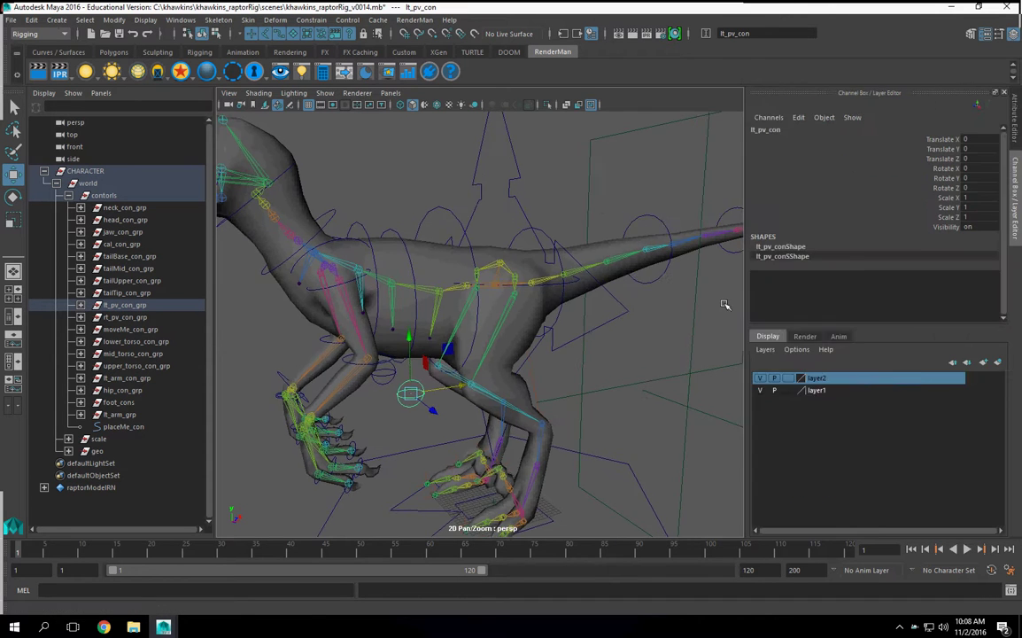
scroll(576, 361, "up", 3)
key("Up")
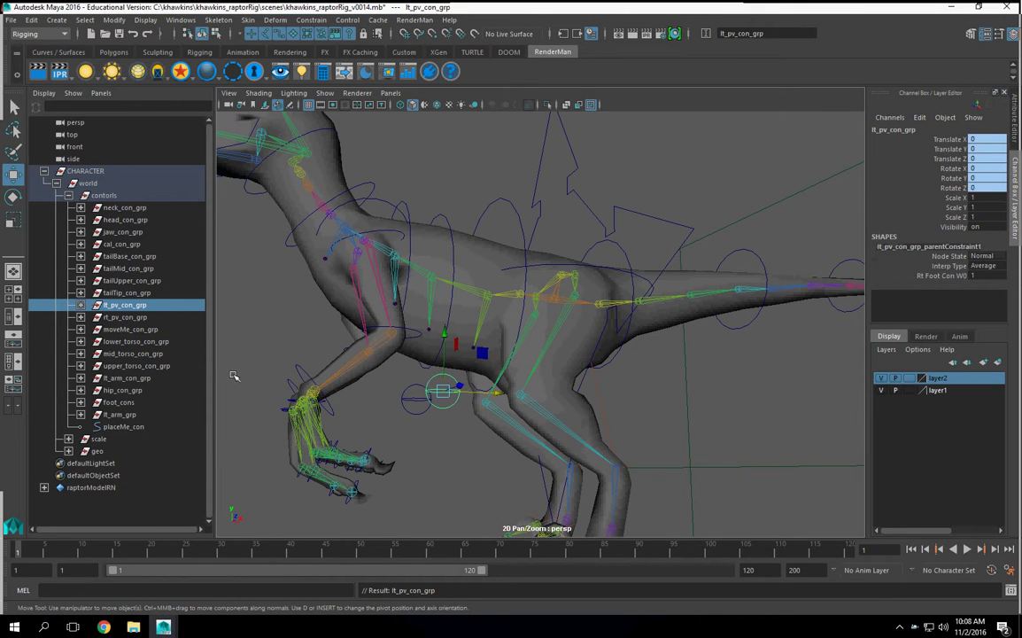
Delete the parent constraints inside lt_pv_con_grp and rt_pv_con_grp
left_click(81, 305)
left_click(81, 341)
left_click(160, 331)
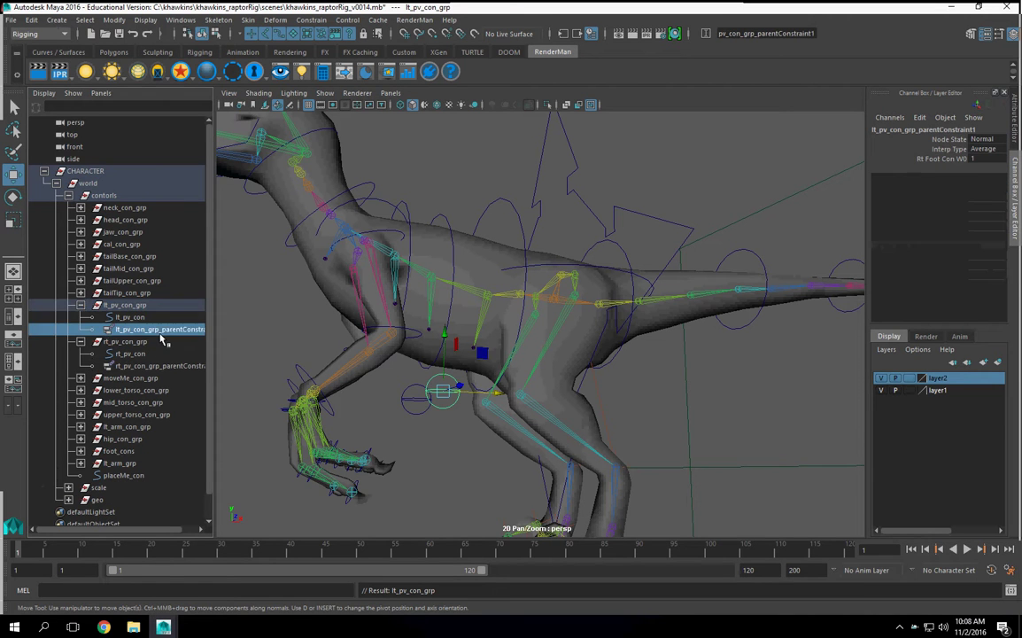
left_click(176, 366, "ctrl")
key("Delete")
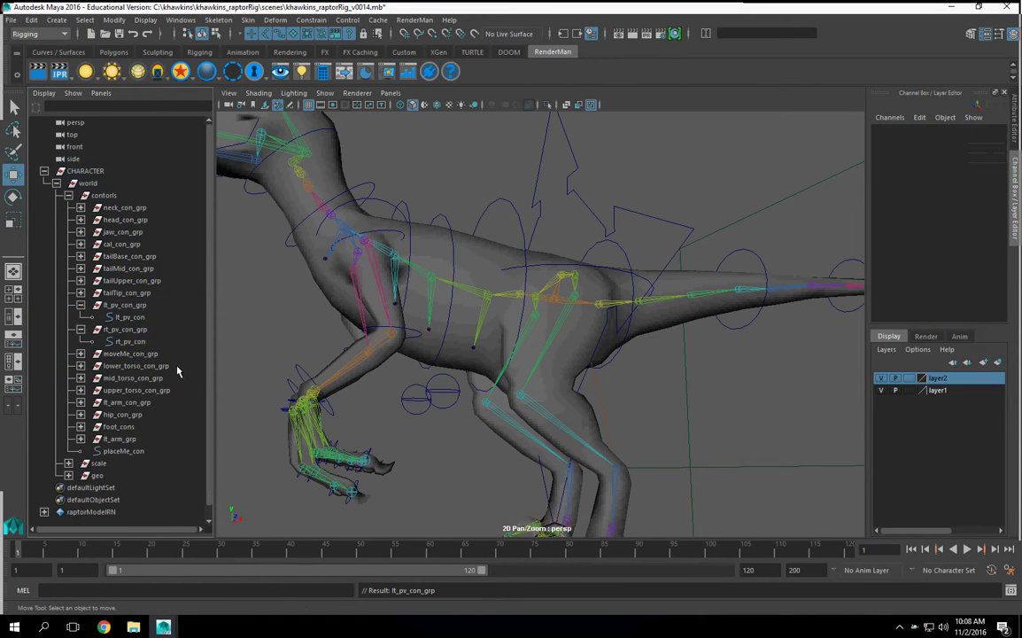
Parent-constrain lt_pv_con_grp to the left foot control, lt_foot_con
middle_click_drag(426, 357, 450, 269, "alt")
left_click_drag(450, 268, 532, 485, "alt")
left_click(125, 305)
left_click(476, 497)
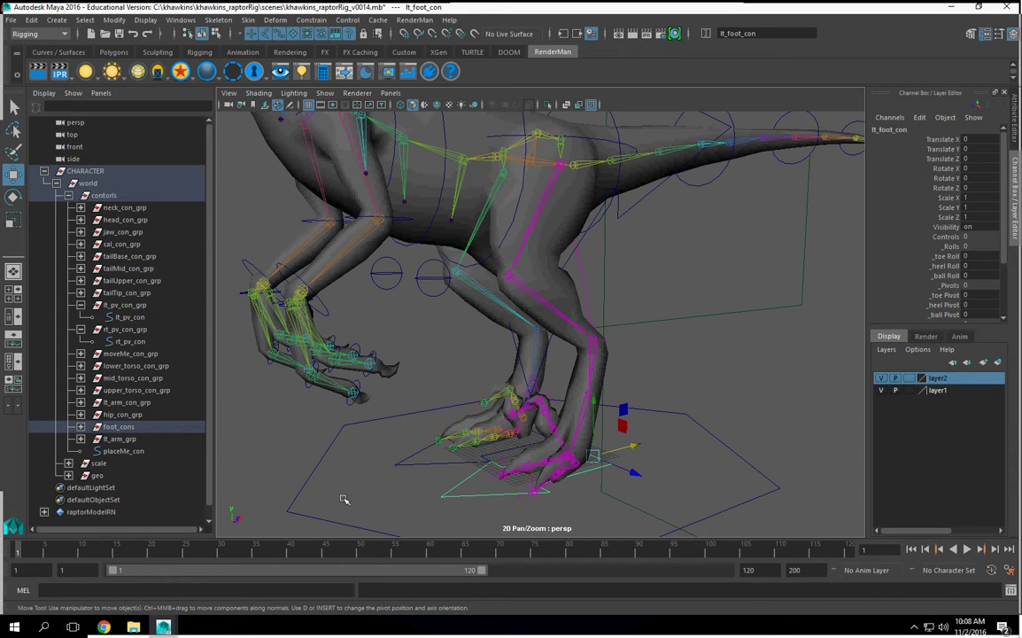
left_click(130, 307, "ctrl")
left_click_drag(425, 367, 465, 412, "alt")
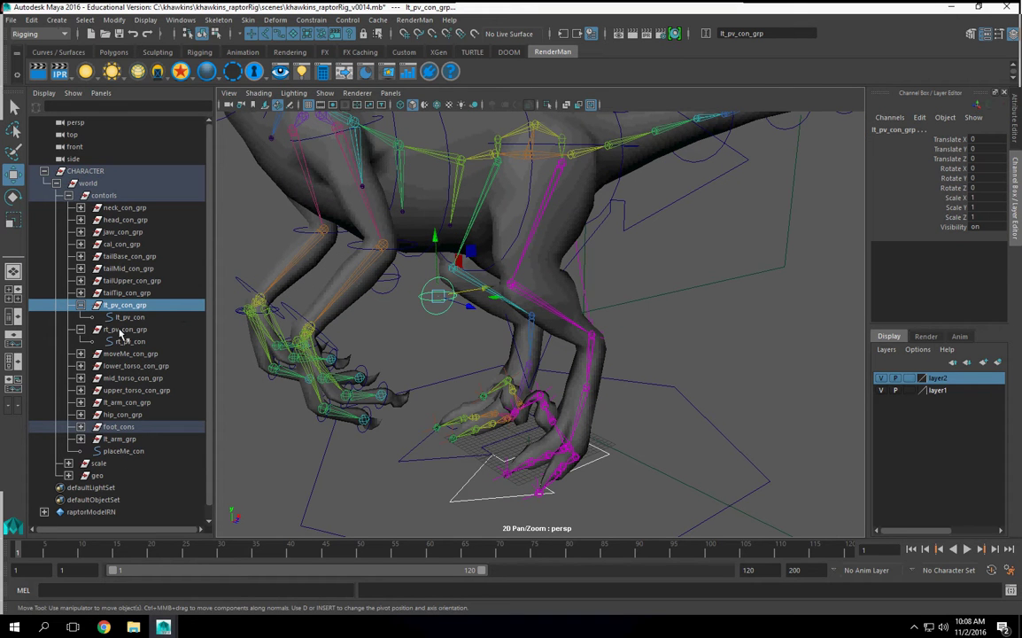
left_click(312, 21)
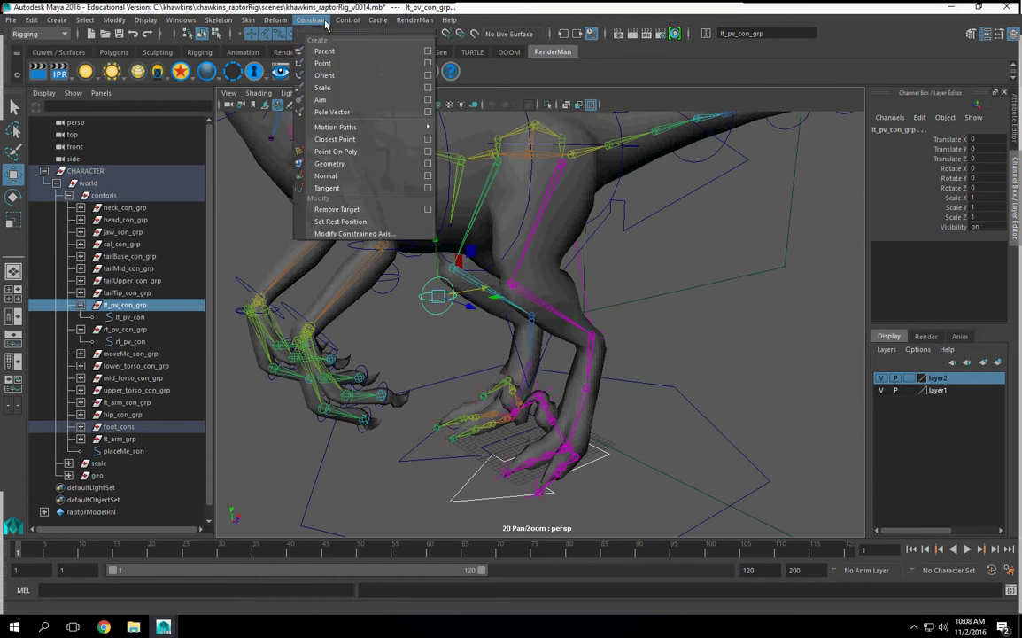
left_click(317, 21)
left_click(317, 21)
left_click(324, 49)
Parent-constrain rt_pv_con_grp to the right foot control, rt_foot_con
middle_click_drag(533, 345, 539, 315, "alt")
left_click(436, 436)
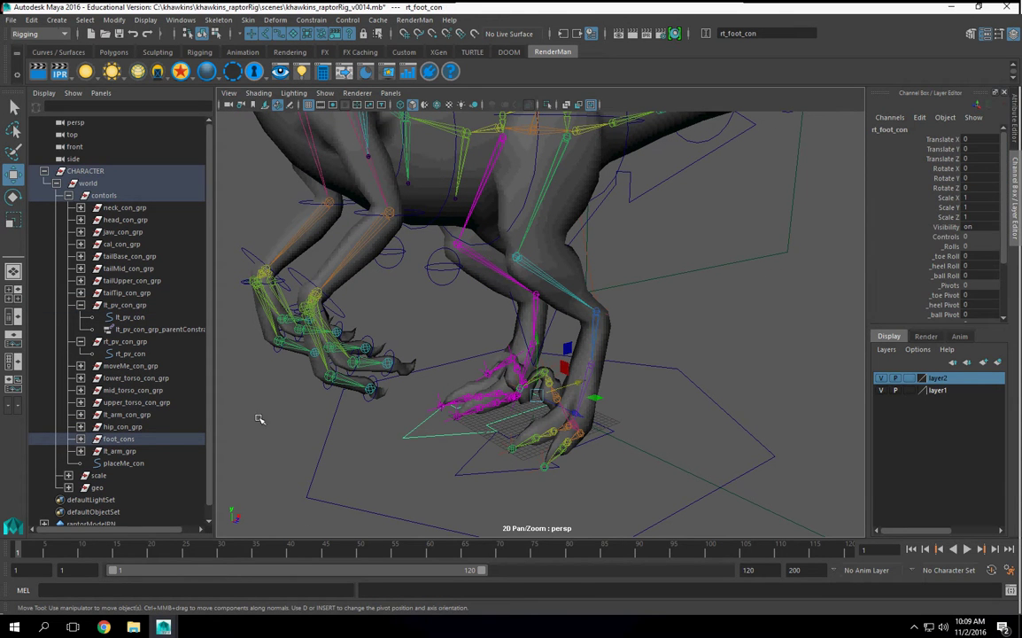
left_click(129, 342)
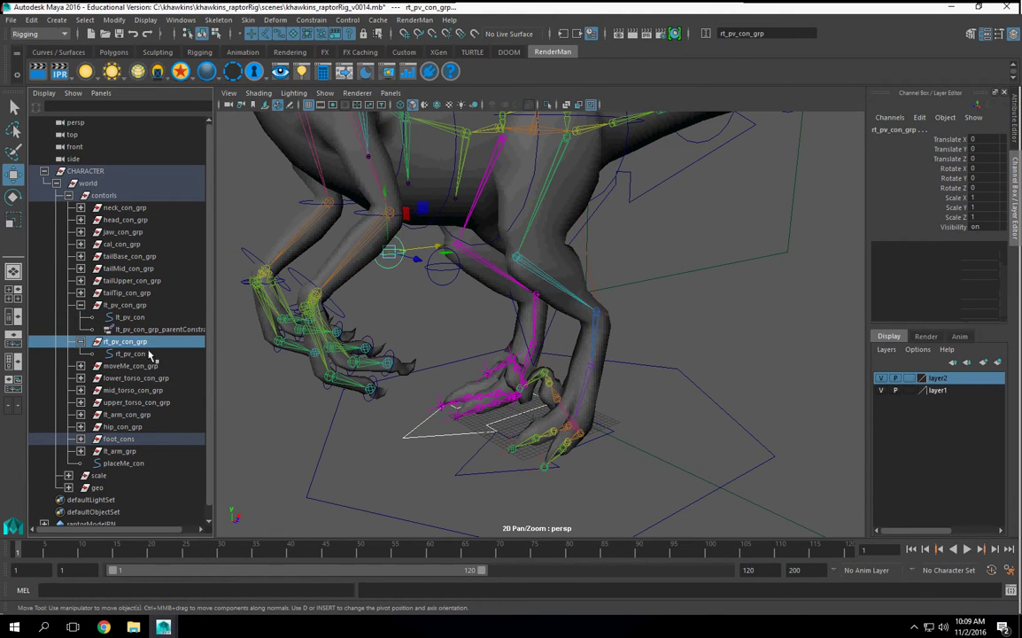
key("g")
Test lt_foot_con by moving it and undoing the move, and check the right foot control and placeMe_con
left_click(462, 474)
left_click_drag(608, 448, 581, 456, "alt")
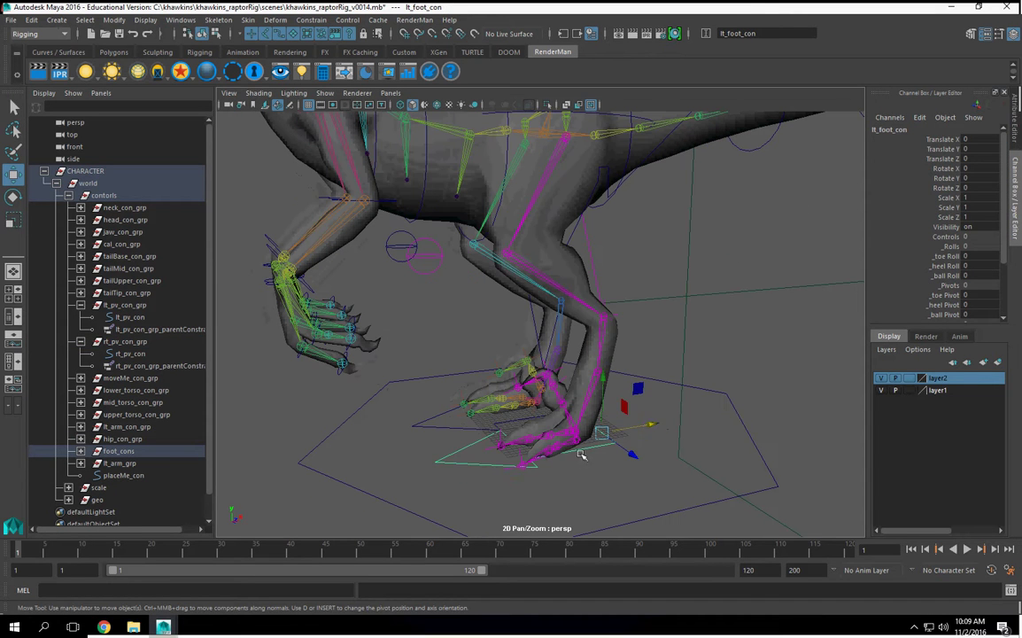
mouse_move(653, 420)
left_mouse_down()
mouse_move(669, 418)
mouse_move(651, 423)
left_mouse_up()
key("ctrl+z")
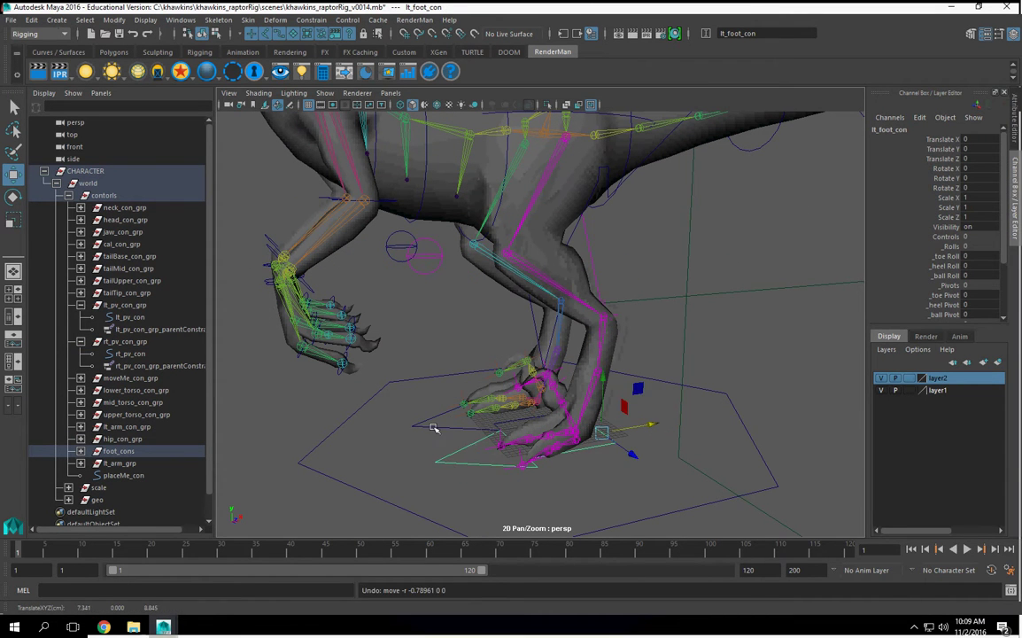
left_click(427, 422)
left_click_drag(542, 355, 607, 367, "alt")
left_click(605, 373)
left_click_drag(577, 401, 550, 407, "alt")
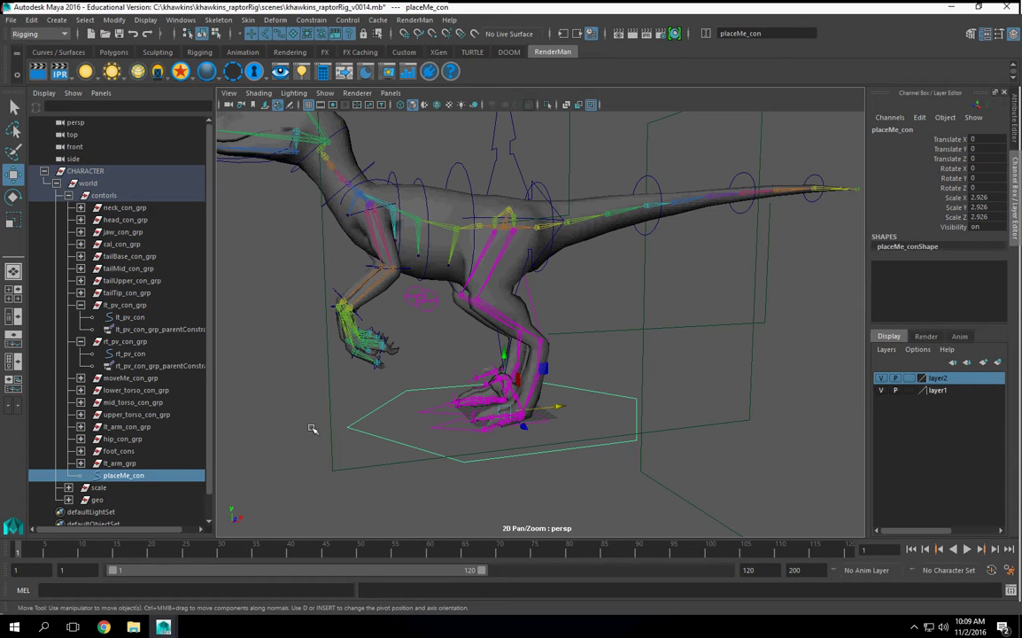
Parent-constrain moveMe_con_grp to the placeMe_con control
left_click(516, 164)
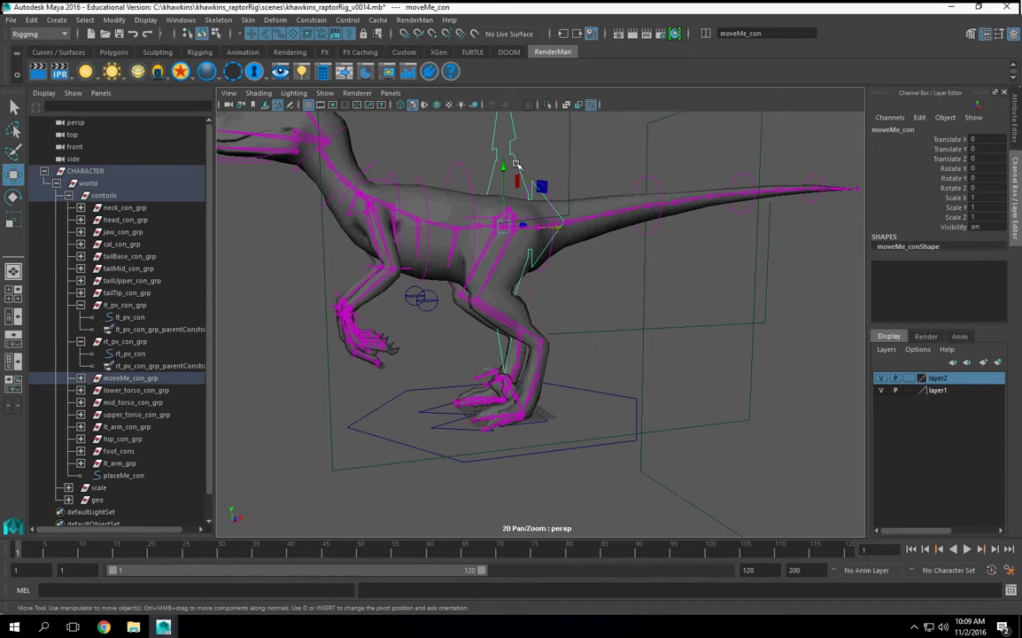
key("Up")
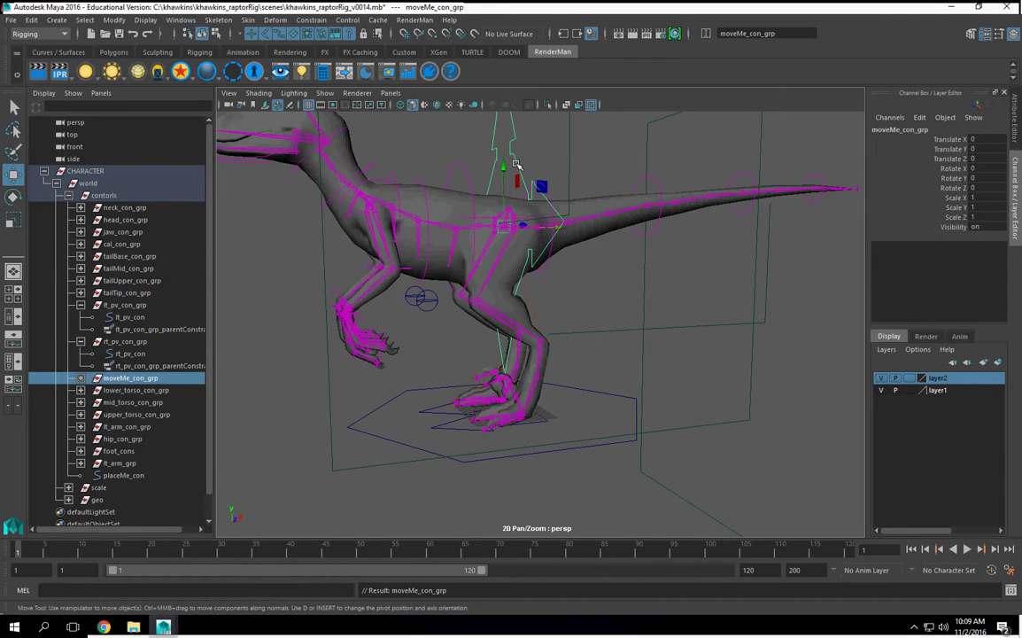
left_click(363, 435)
left_click(118, 380, "ctrl")
left_click_drag(384, 379, 439, 399, "alt")
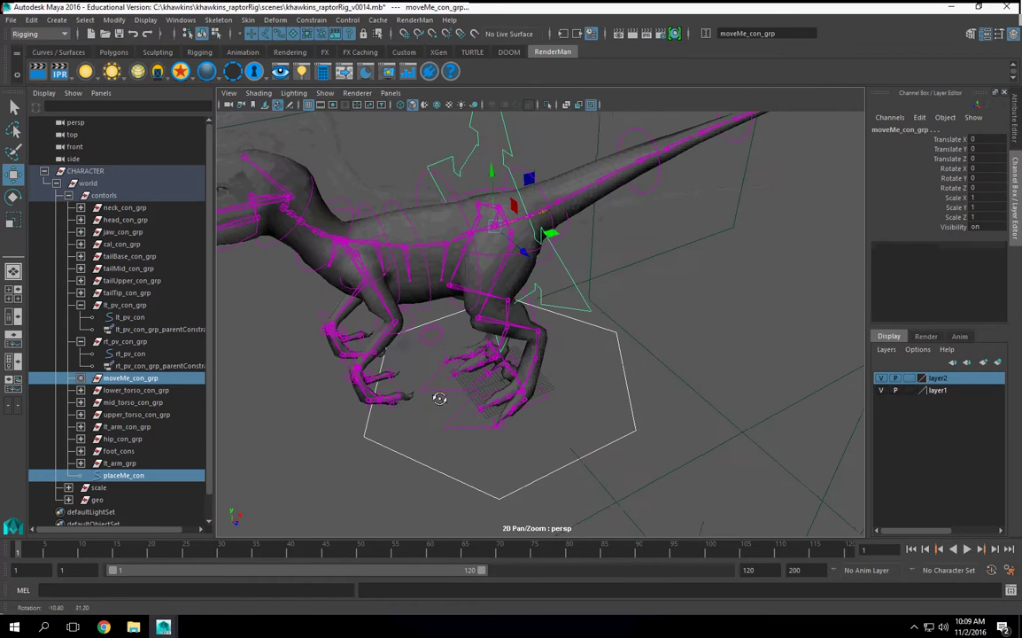
left_click(311, 19)
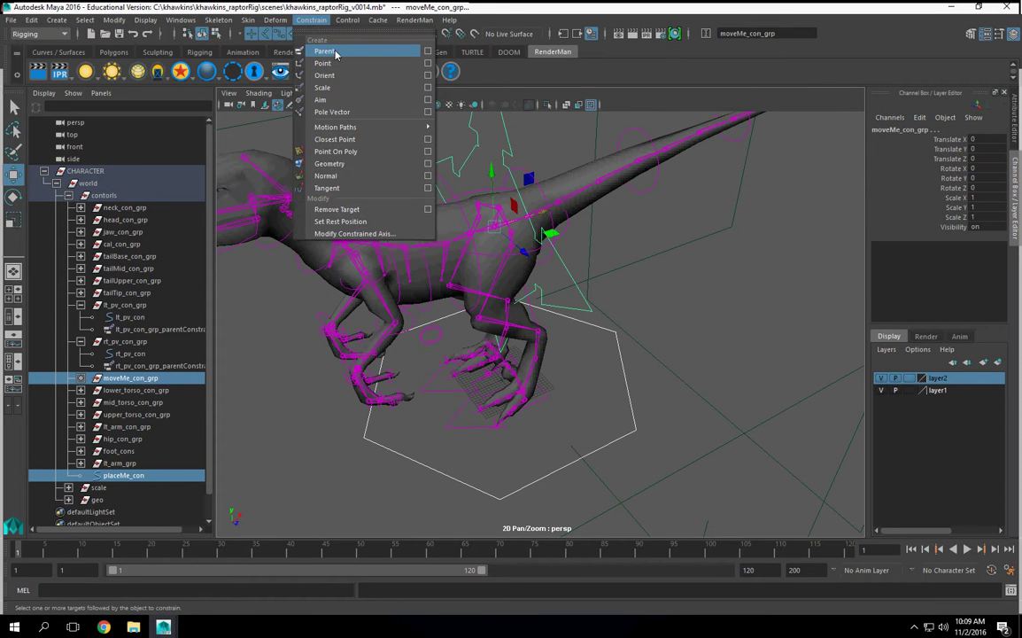
left_click(336, 55)
Test placeMe_con on the whole raptor rig and undo the last change
left_click_drag(532, 388, 417, 411, "alt")
left_click(424, 401)
left_click(486, 411)
left_click_drag(486, 411, 532, 417, "alt")
key("ctrl+z")
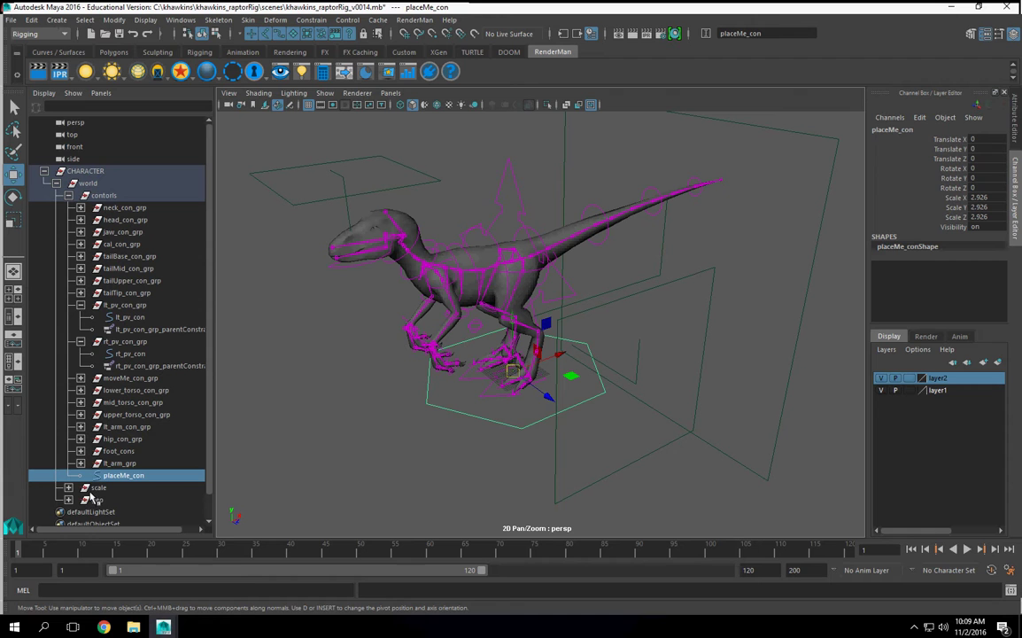
Collapse the pole vector groups and parent-constrain the locators group inside scale's locked group to placeMe_con
left_click(81, 306)
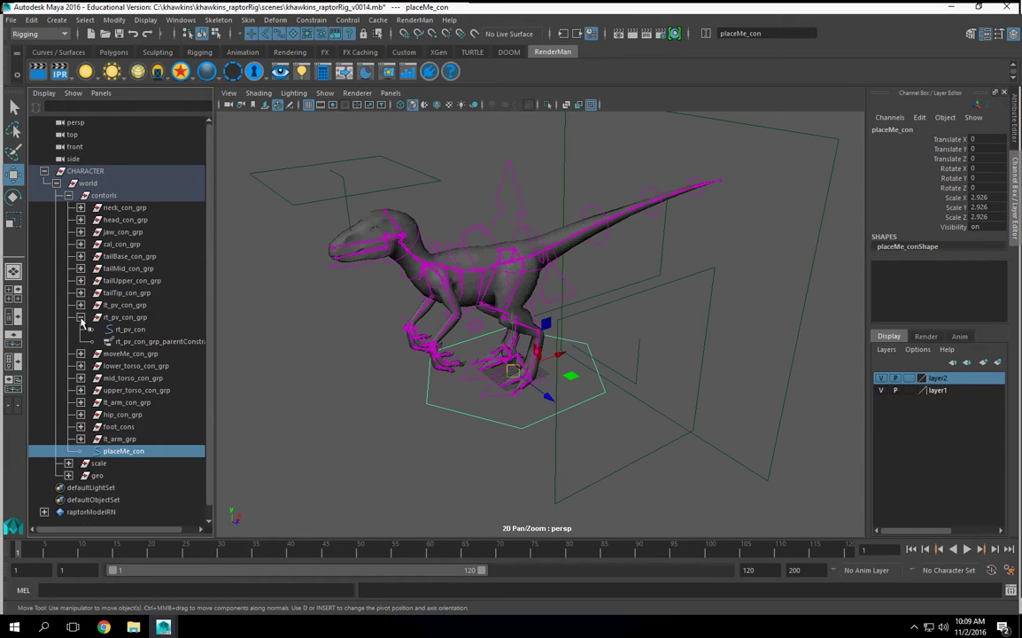
left_click(81, 317)
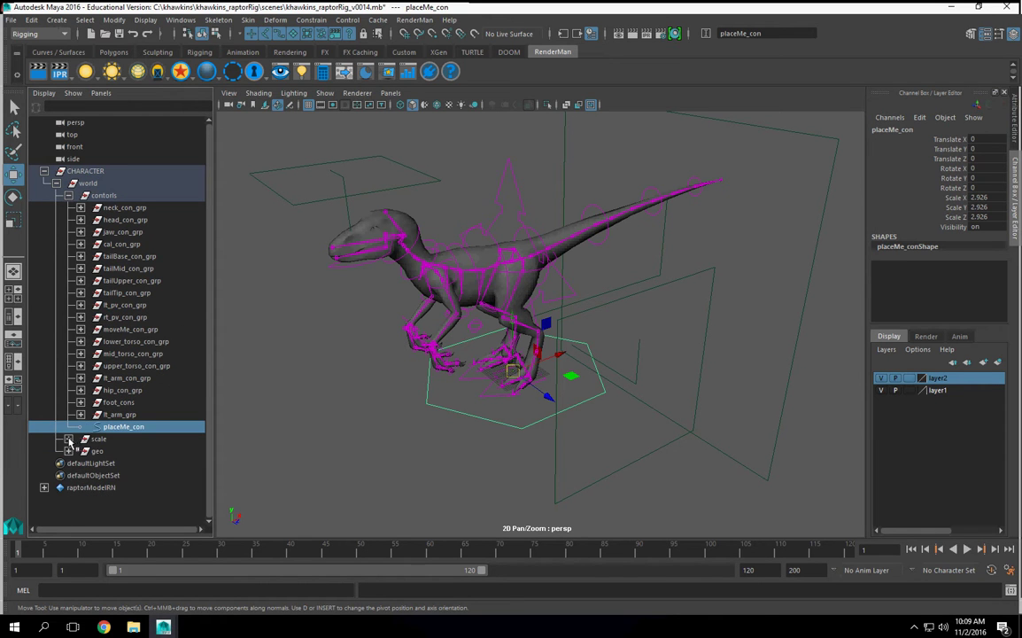
left_click(69, 439)
left_click(112, 451)
left_click(80, 451)
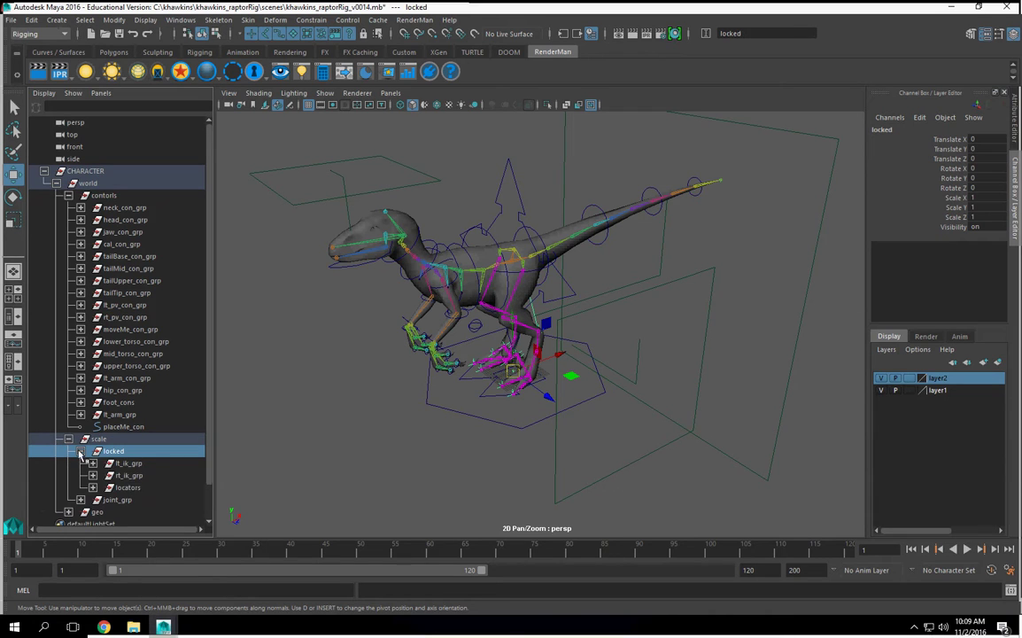
left_click(459, 413)
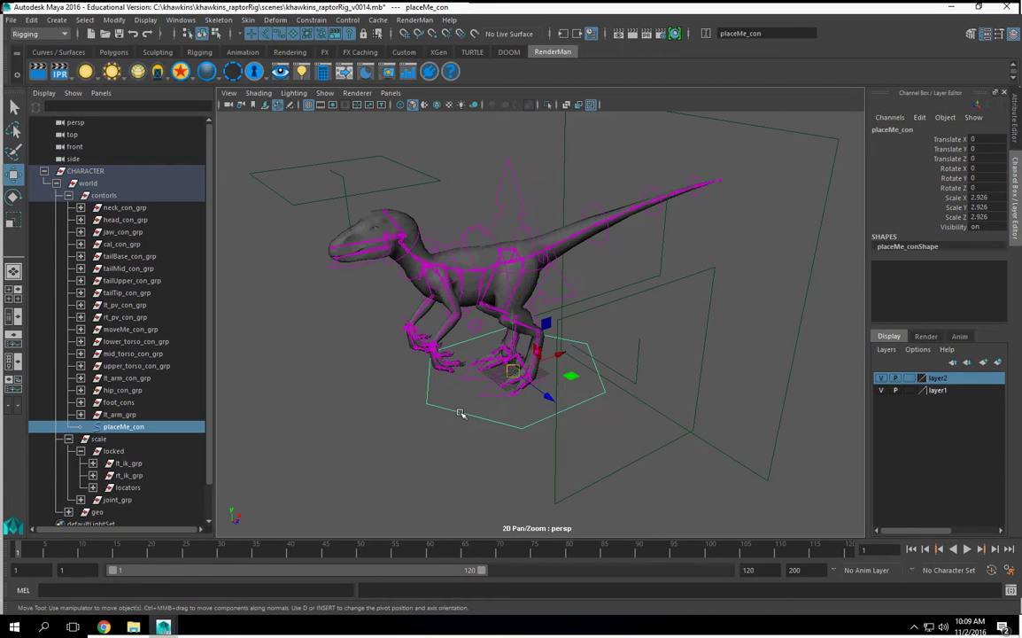
left_click(128, 487, "ctrl")
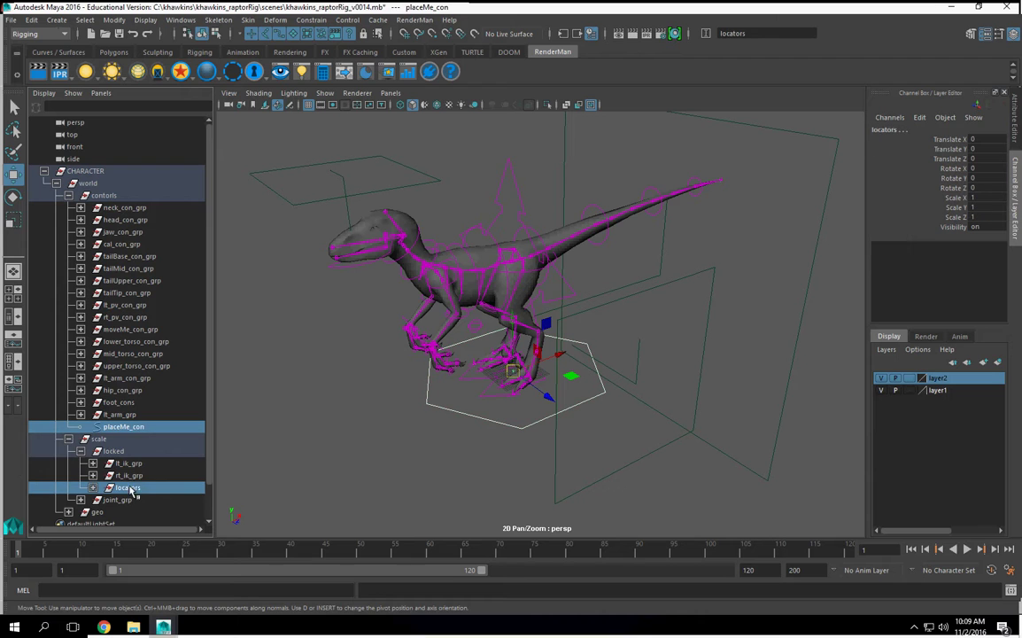
left_click(319, 20)
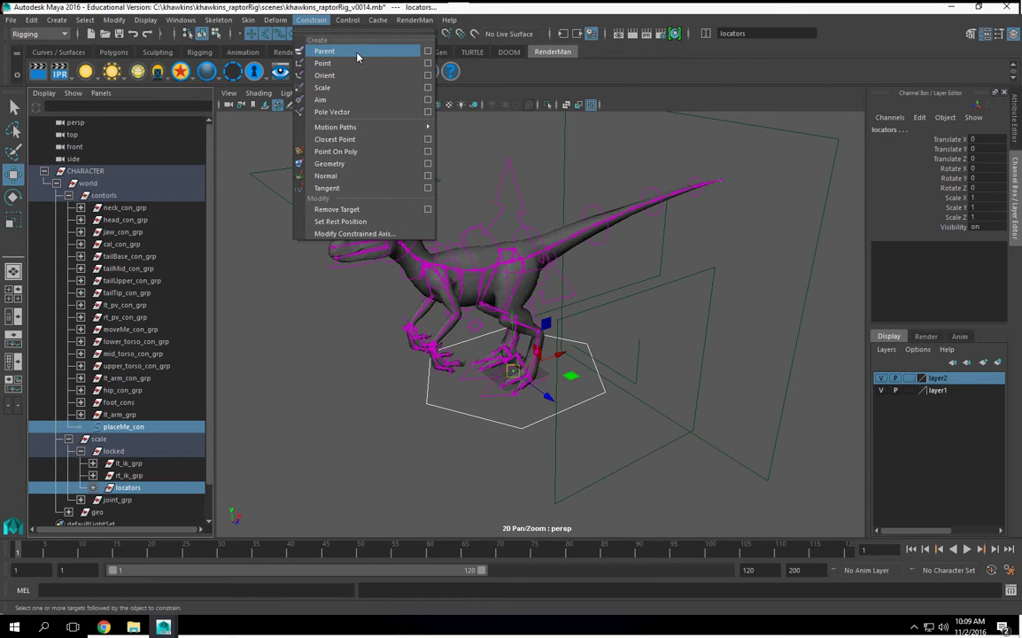
left_click(353, 51)
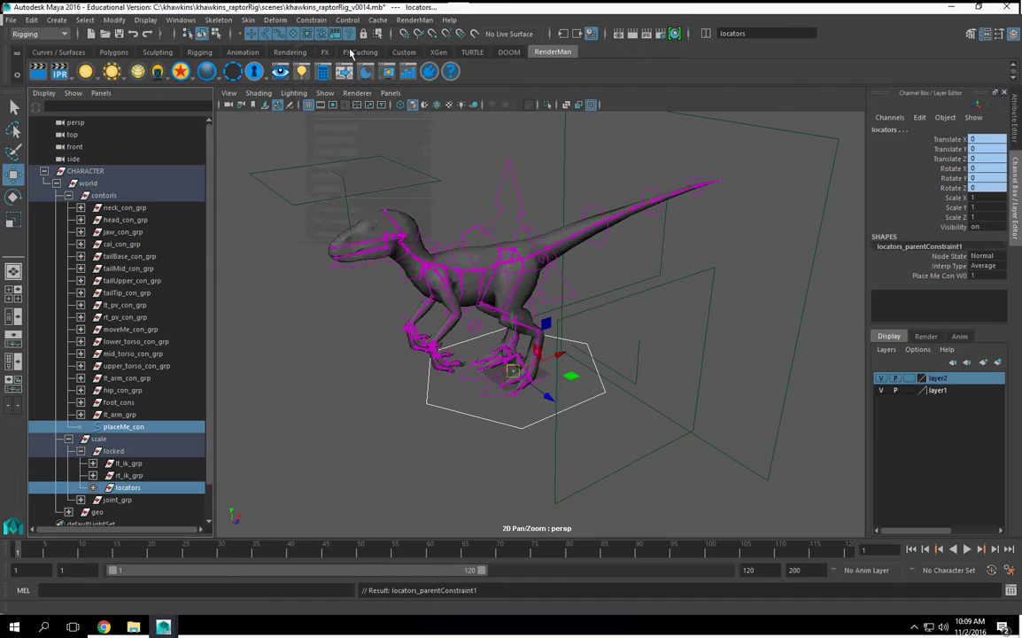
Test the constrained locators by moving placeMe_con freely and undoing the move
left_click(445, 399)
left_click(487, 392)
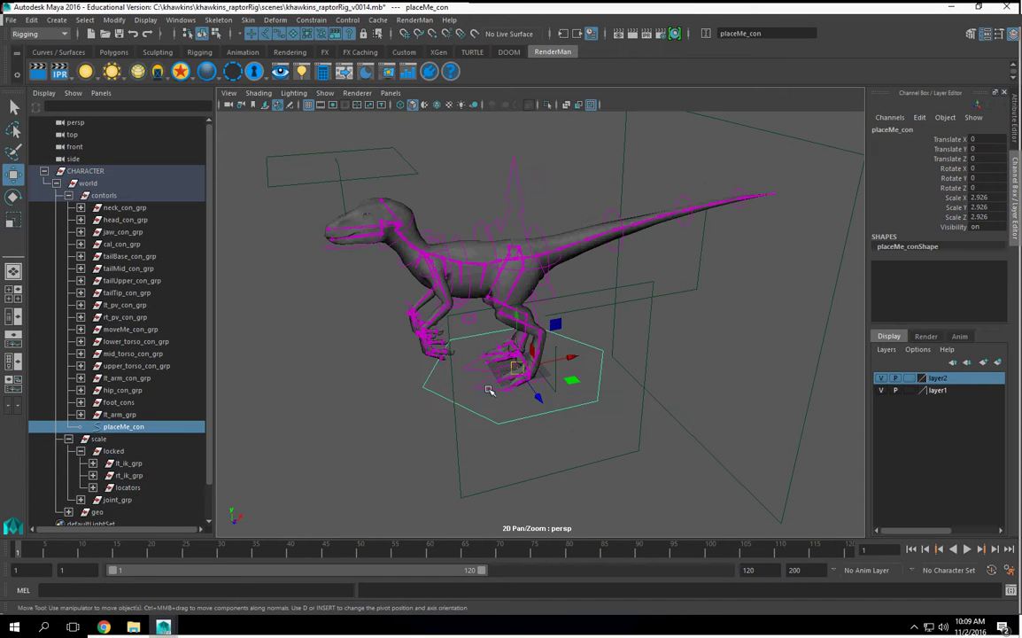
left_click_drag(520, 364, 438, 324)
key("ctrl+z")
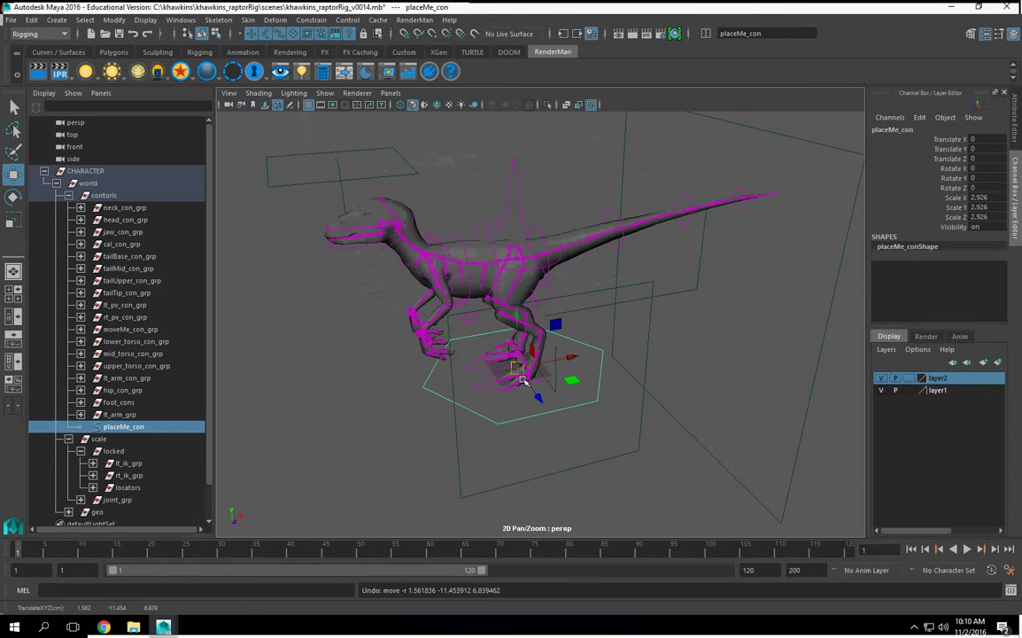
left_click_drag(547, 299, 488, 363, "alt")
left_click(575, 351)
left_click(560, 414)
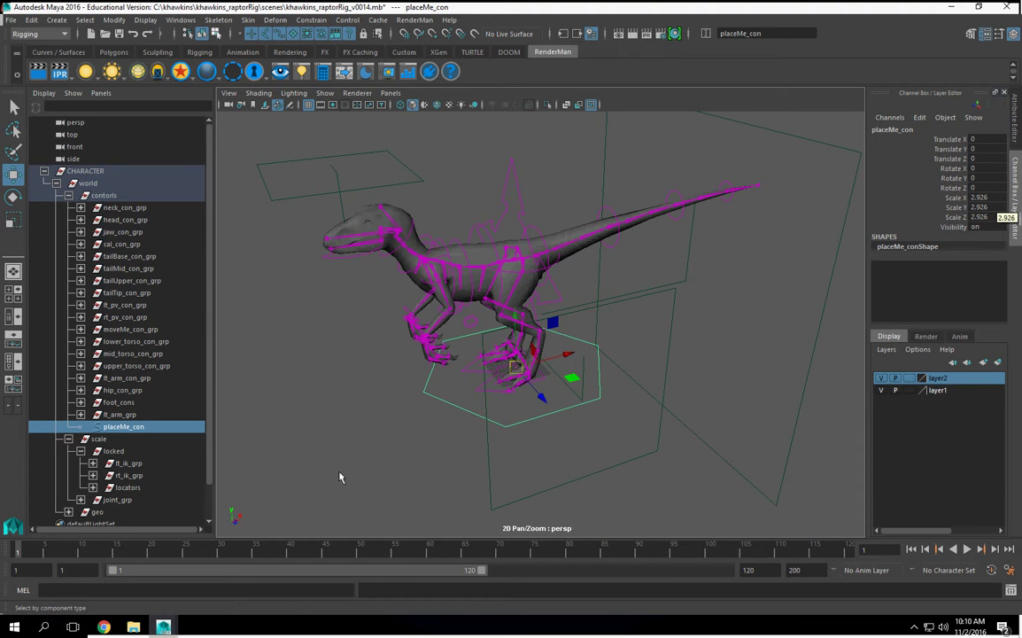
Try to freeze only the scale of placeMe_con, with translate, rotate and joint orient excluded from Freeze Transformations
left_click_drag(340, 474, 324, 469, "alt")
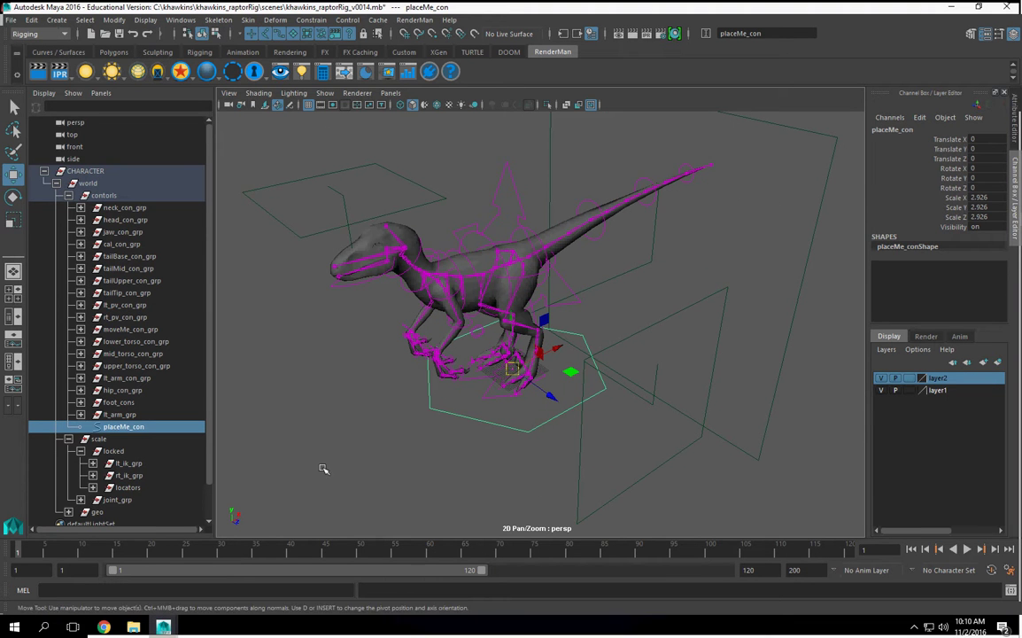
left_click(140, 20)
left_click(129, 39)
left_click(112, 20)
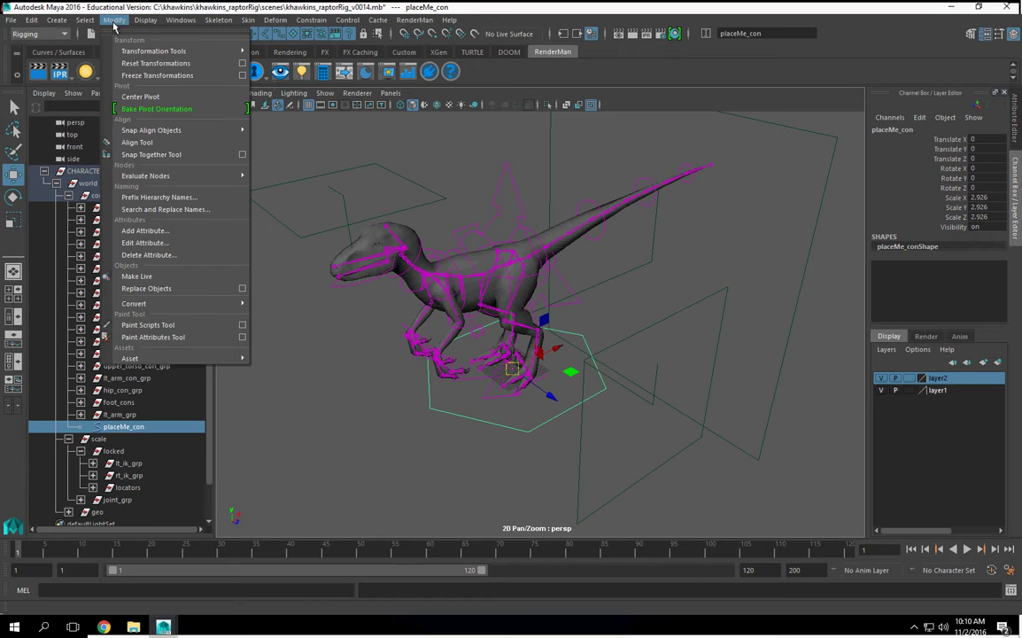
left_click(123, 20)
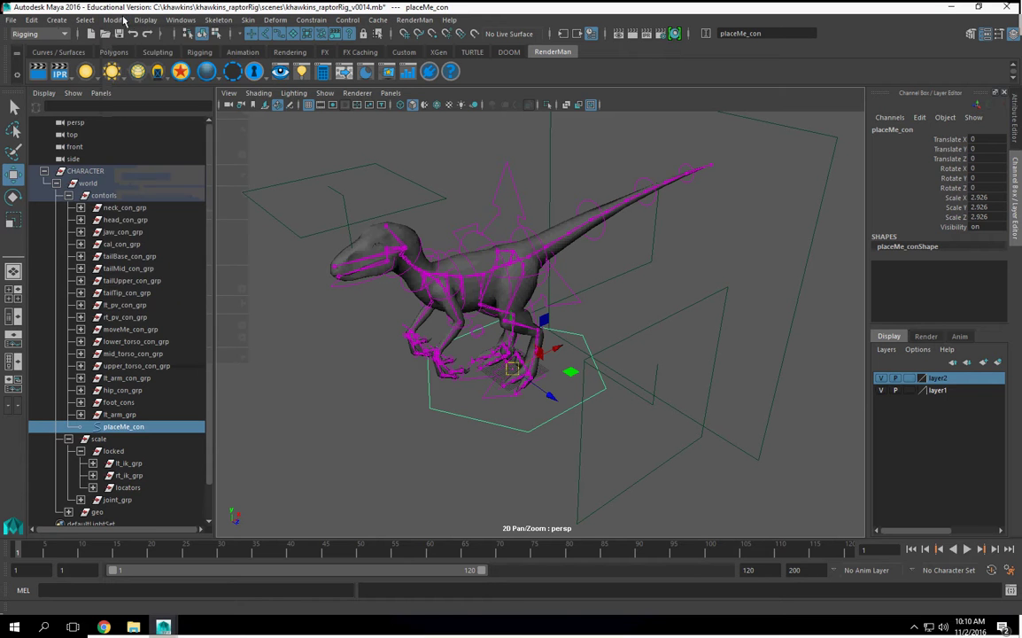
left_click(138, 19)
mouse_move(112, 24)
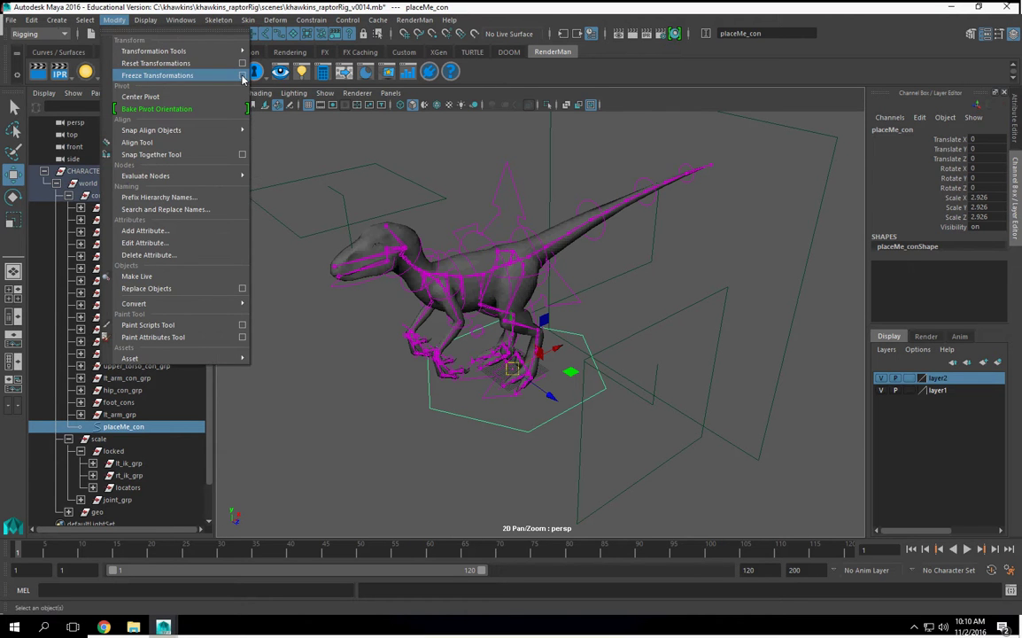
left_click(242, 75)
left_click(302, 212)
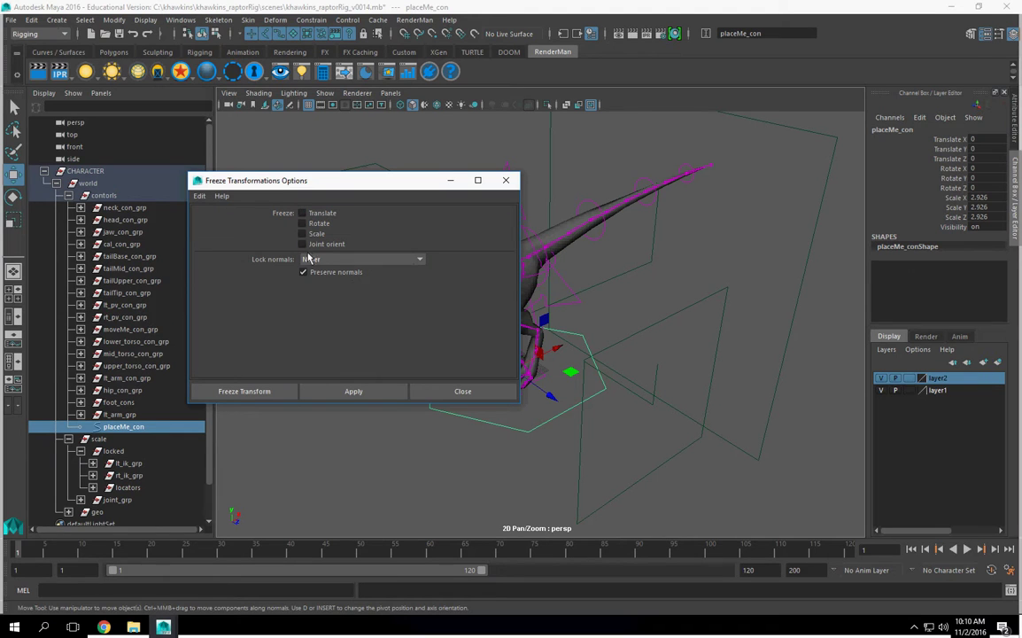
left_click(302, 233)
left_click_drag(341, 180, 68, 146)
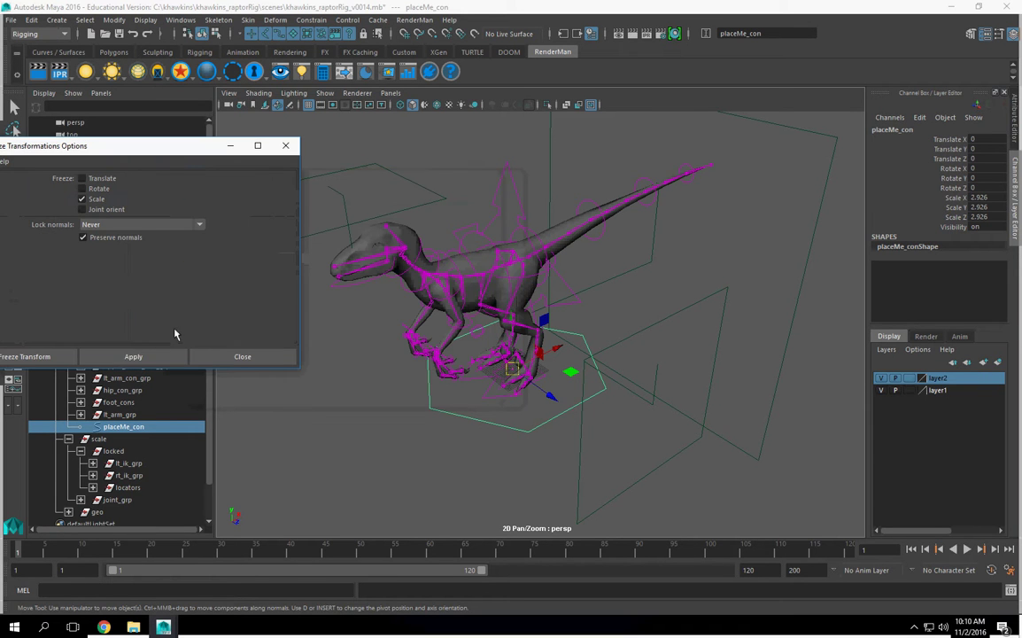
left_click(133, 357)
Delete the parent constraint on moveMe_con_grp with a MEL delete command
left_click_drag(549, 372, 485, 314, "alt")
left_click(519, 214)
key("Up")
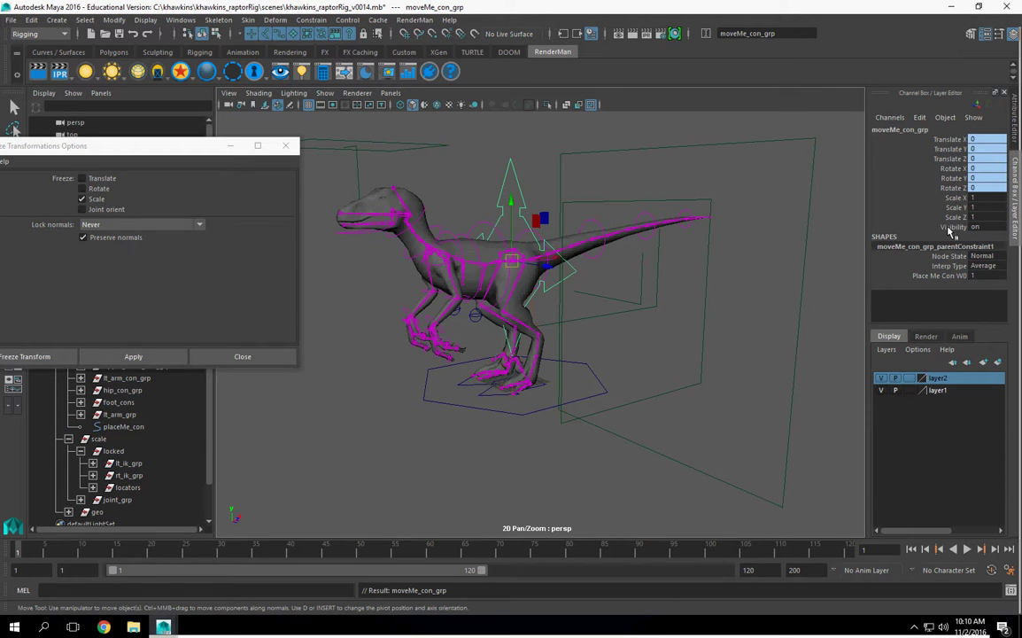
left_click(940, 246)
left_click(112, 589)
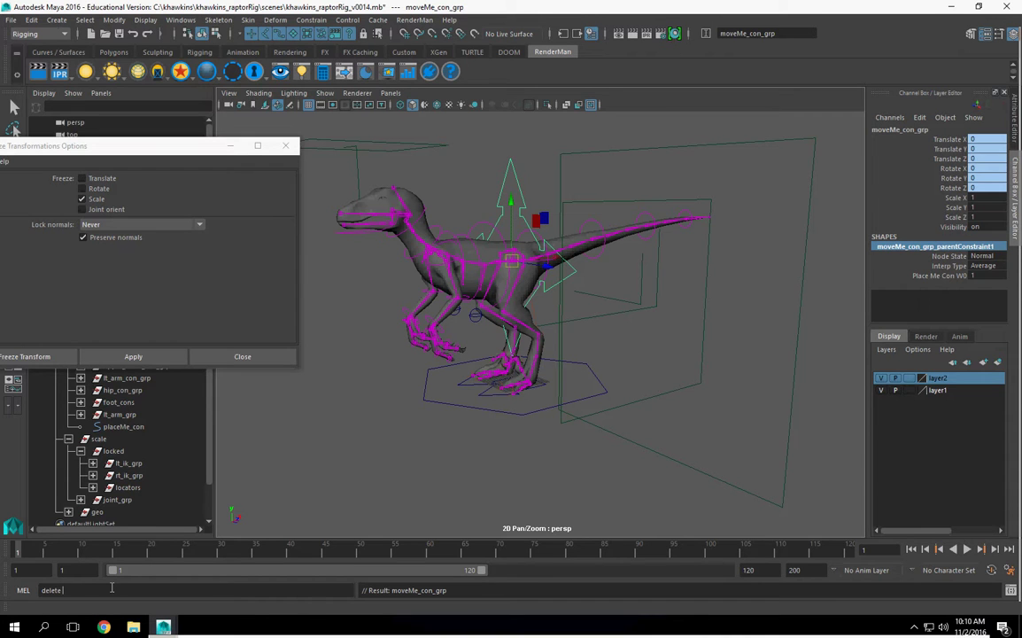
key("Return")
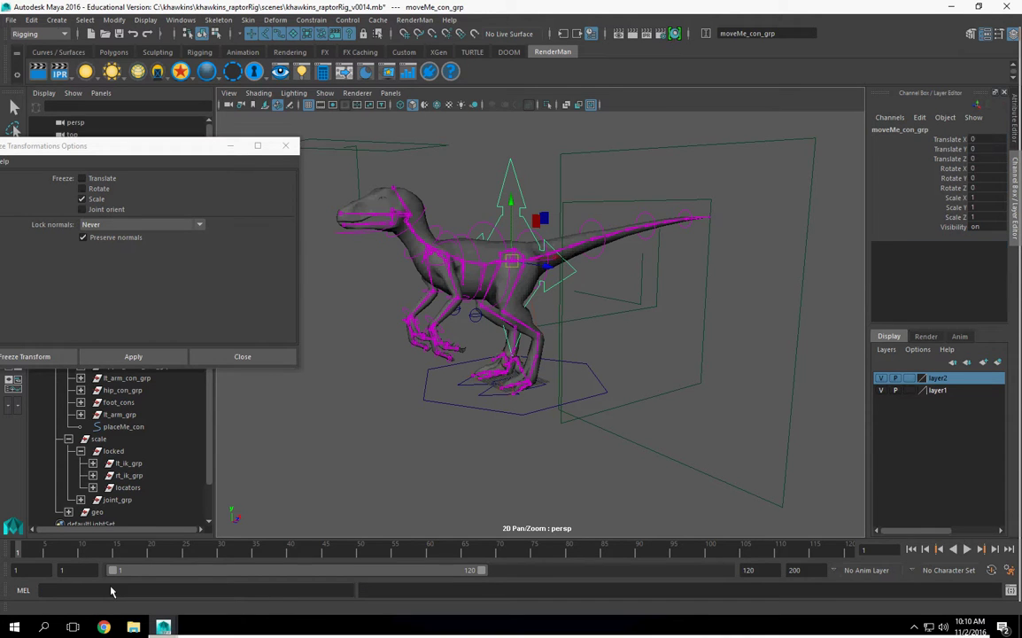
Delete foot_cons_parentConstraint1 from the foot_cons group with a MEL delete command
left_click(494, 396)
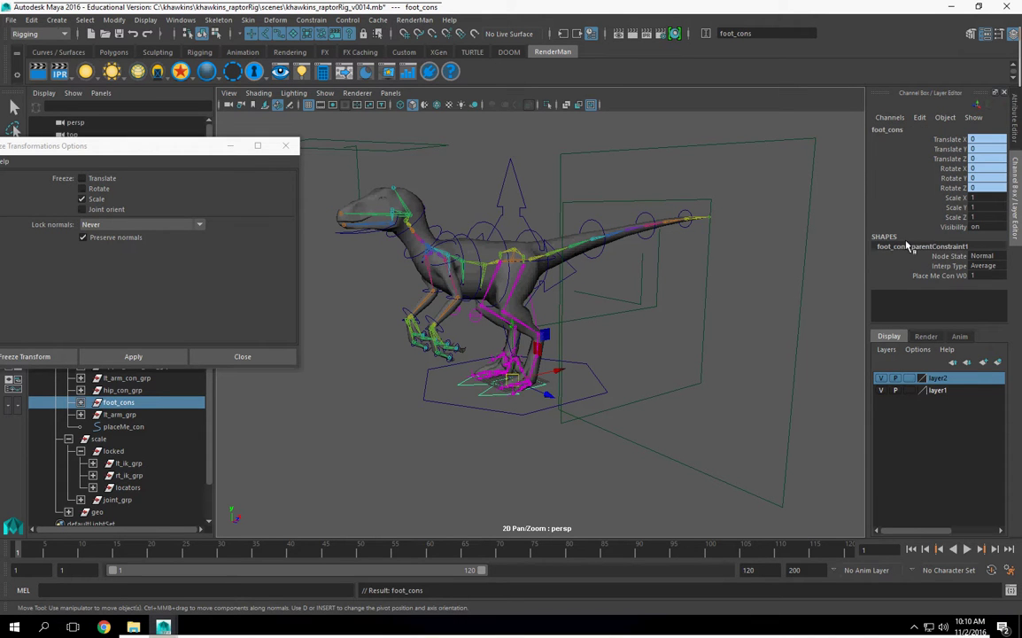
left_click(911, 247)
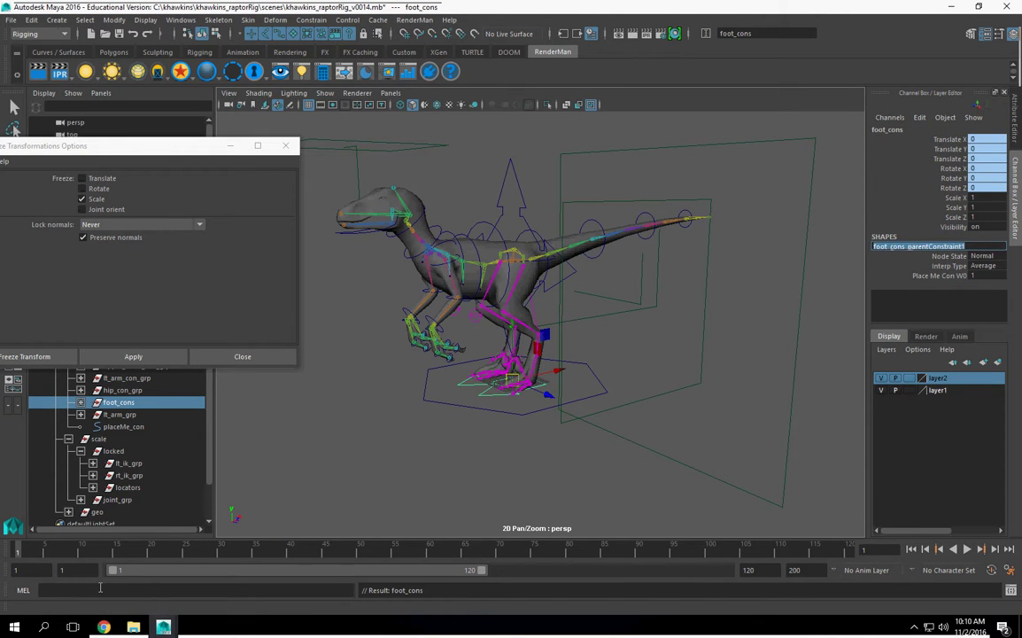
left_click(100, 589)
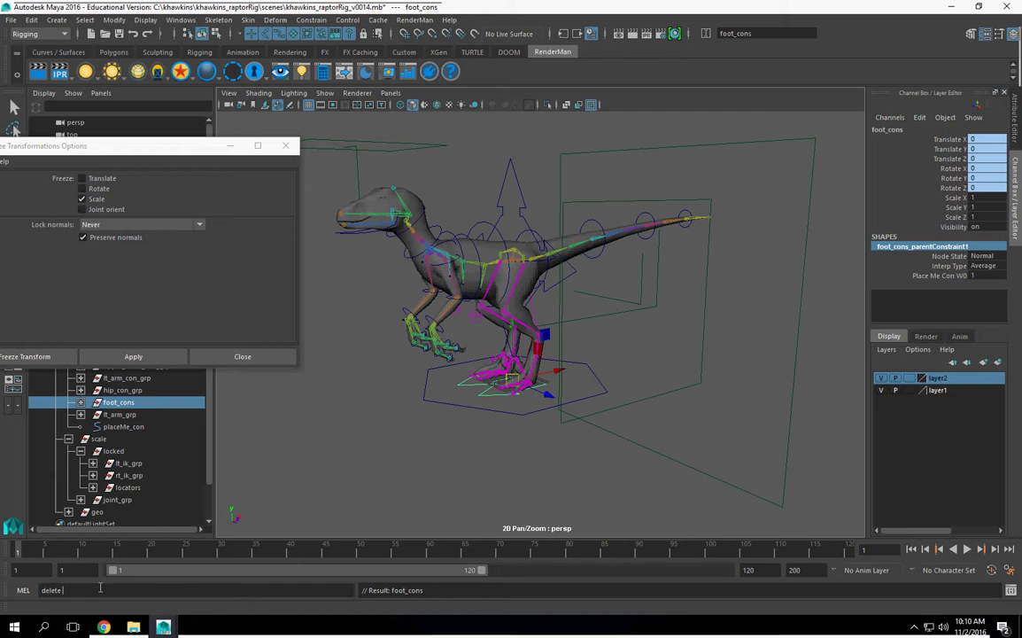
type("delete")
type("foot_cons_parentConstraint1")
key("Return")
Freeze the scale of placeMe_con and minimize the Freeze Transformations options
left_click_drag(418, 387, 343, 187, "alt")
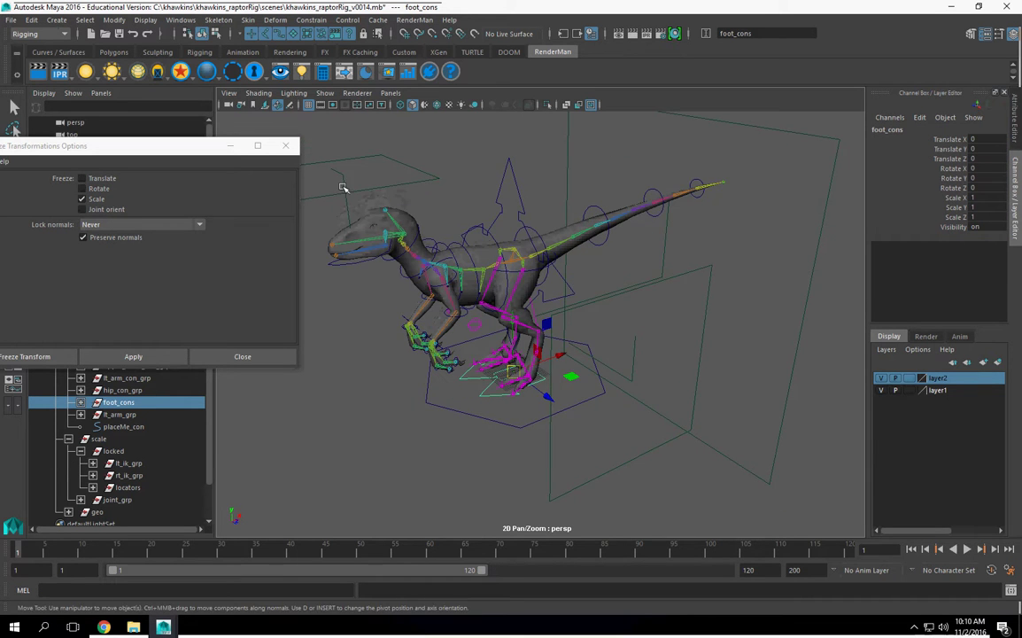
left_click_drag(438, 425, 443, 397, "alt")
left_click(443, 397)
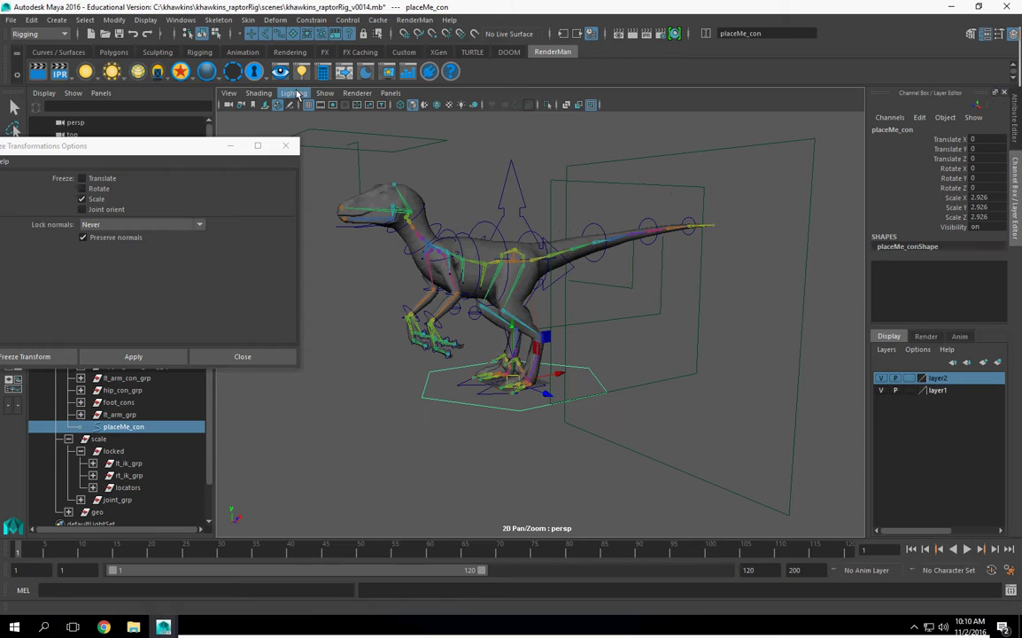
left_click(114, 20)
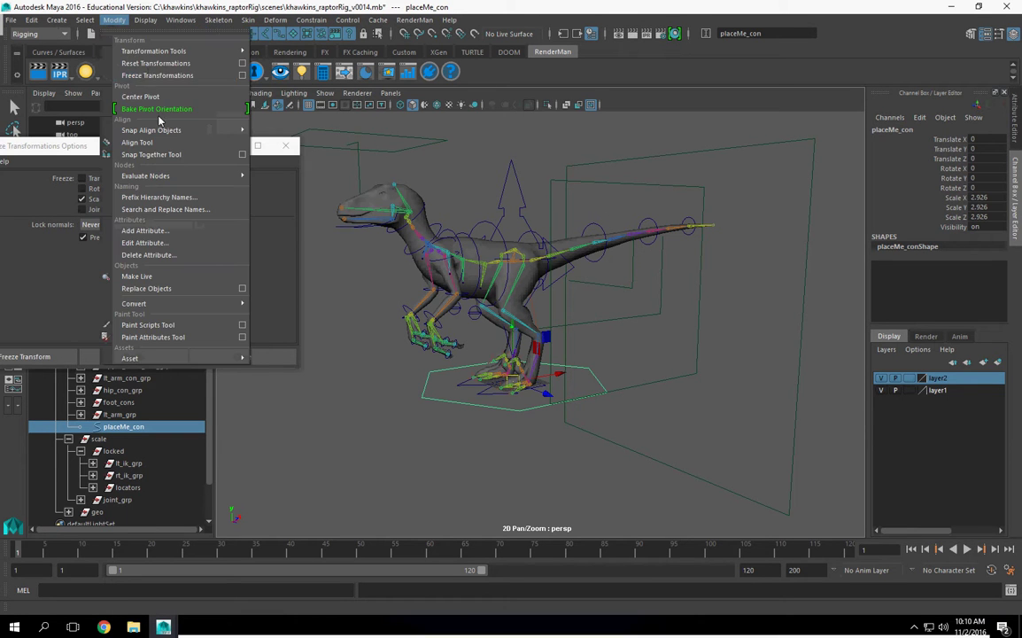
left_click(146, 71)
left_click_drag(610, 448, 479, 426, "alt")
left_click(491, 393)
left_click(491, 398)
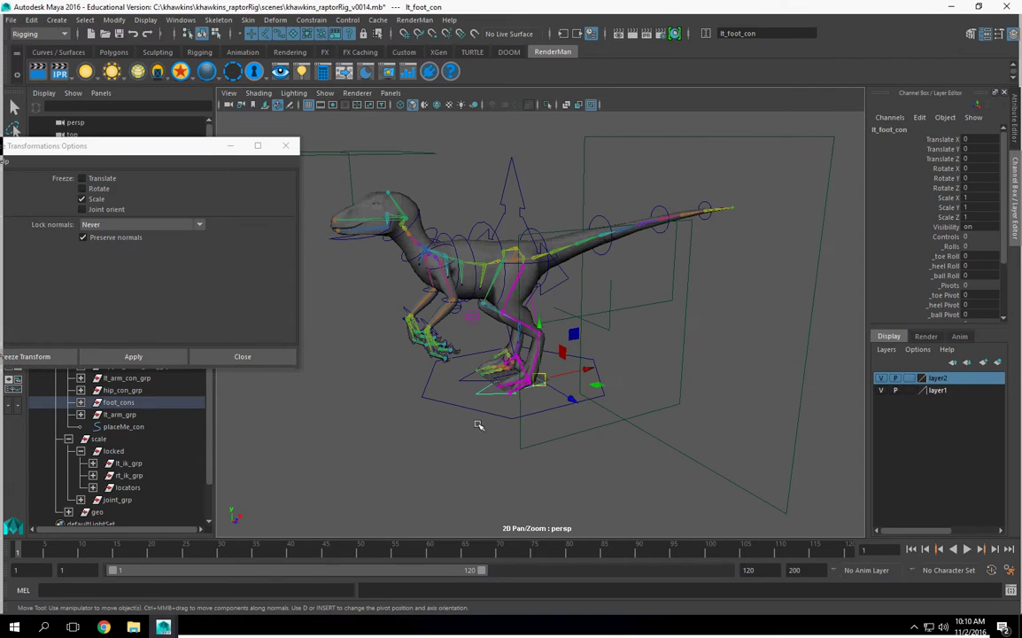
left_click(478, 413)
left_click(230, 146)
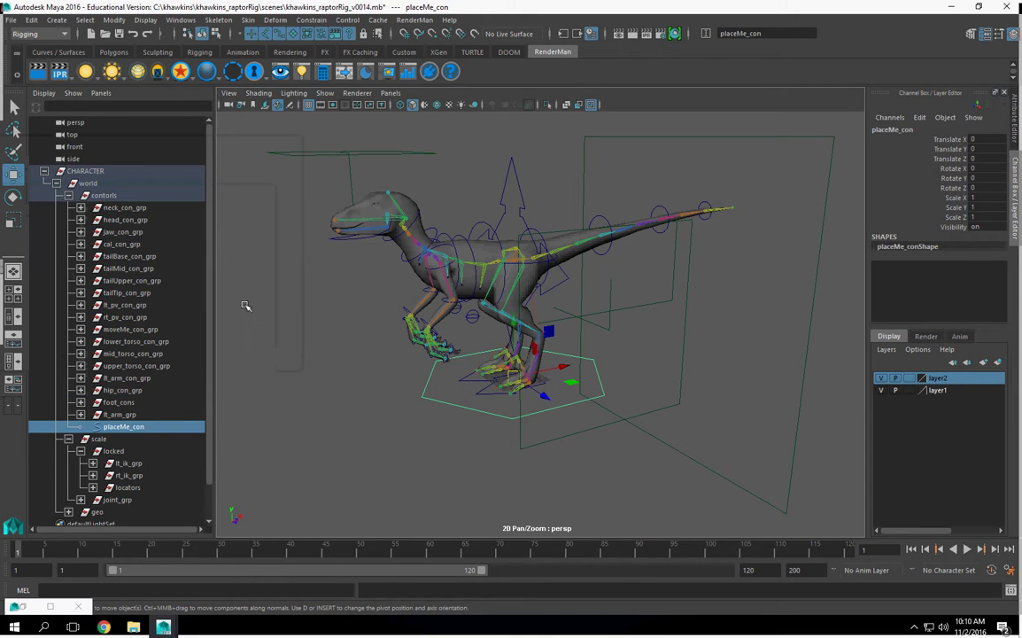
Parent-constrain the locked group under scale to placeMe_con
left_click(113, 451, "ctrl")
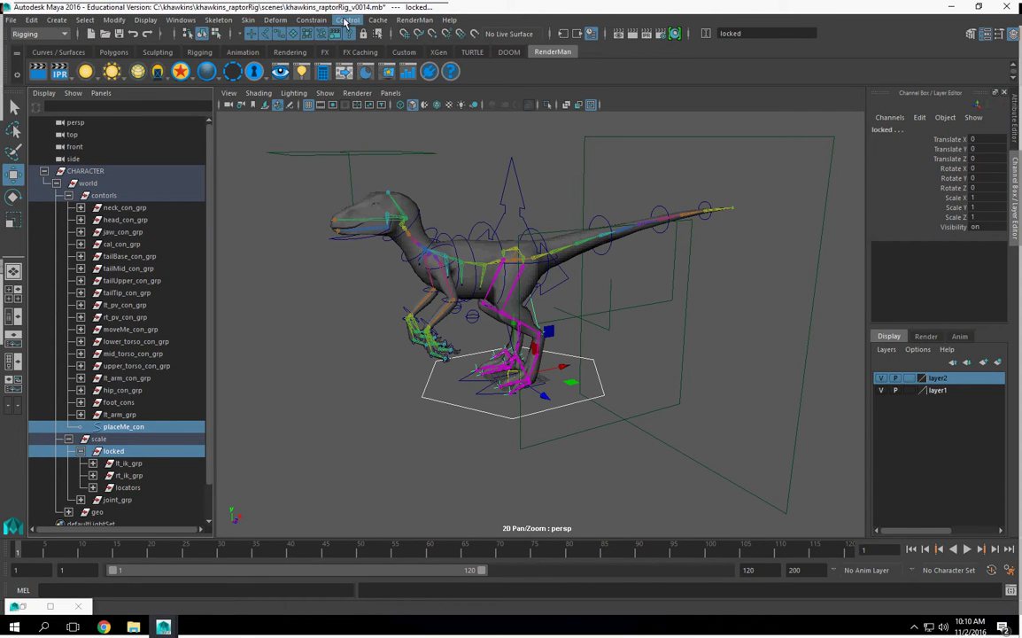
left_click(311, 19)
left_click(324, 53)
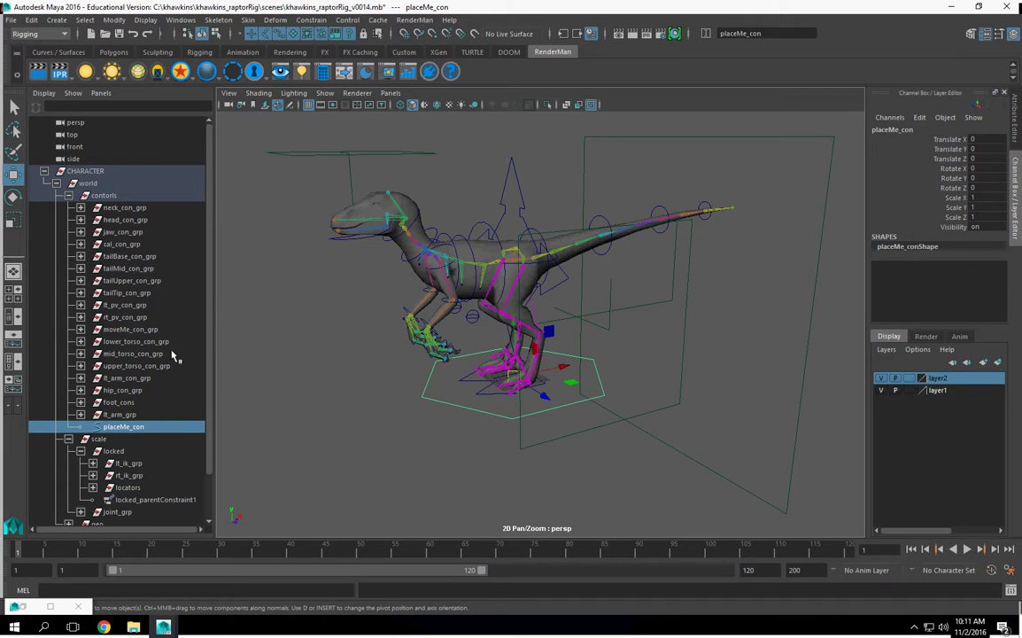
Parent-constrain moveMe_con_grp and the foot_cons group to placeMe_con
left_click(112, 328, "ctrl")
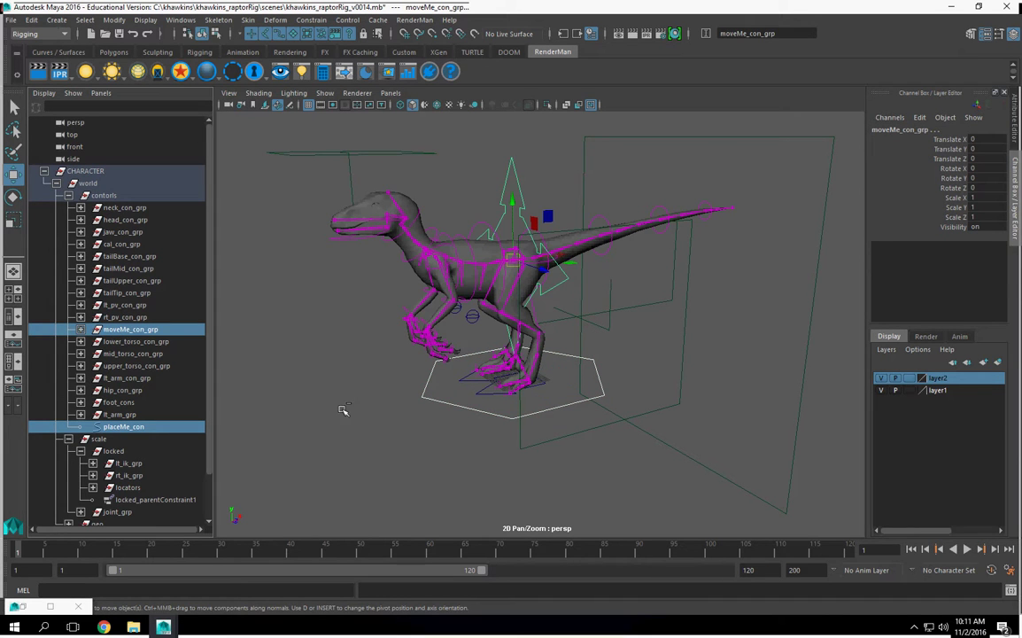
key("g")
left_click(452, 405)
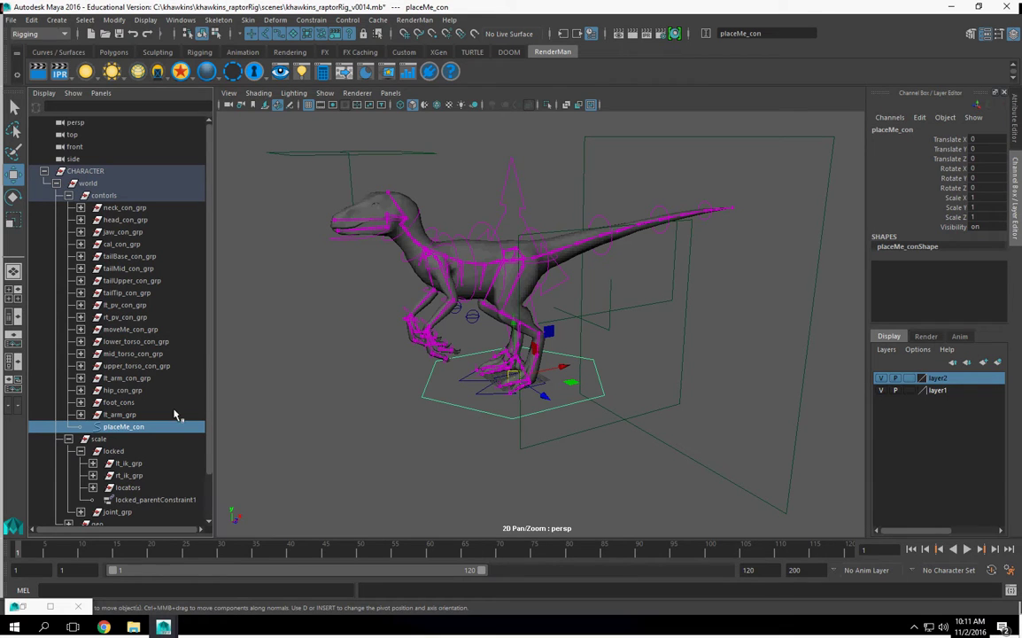
left_click(120, 404, "ctrl")
key("g")
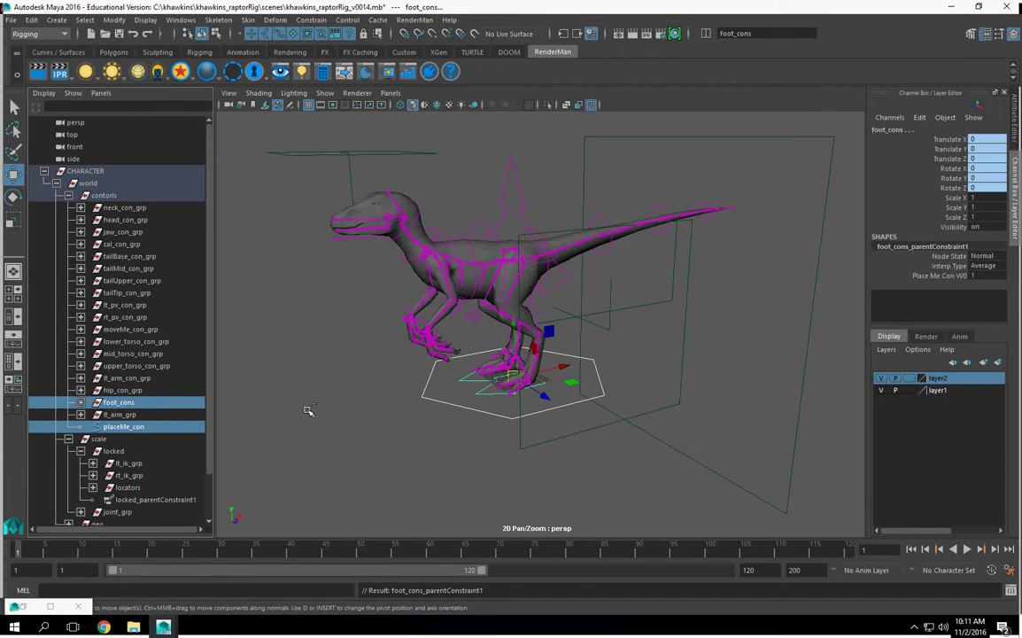
Test the reconnected rig by uniformly scaling placeMe_con with the Scale tool, and undo the scaling
left_click_drag(418, 353, 427, 393, "alt")
left_click(505, 417)
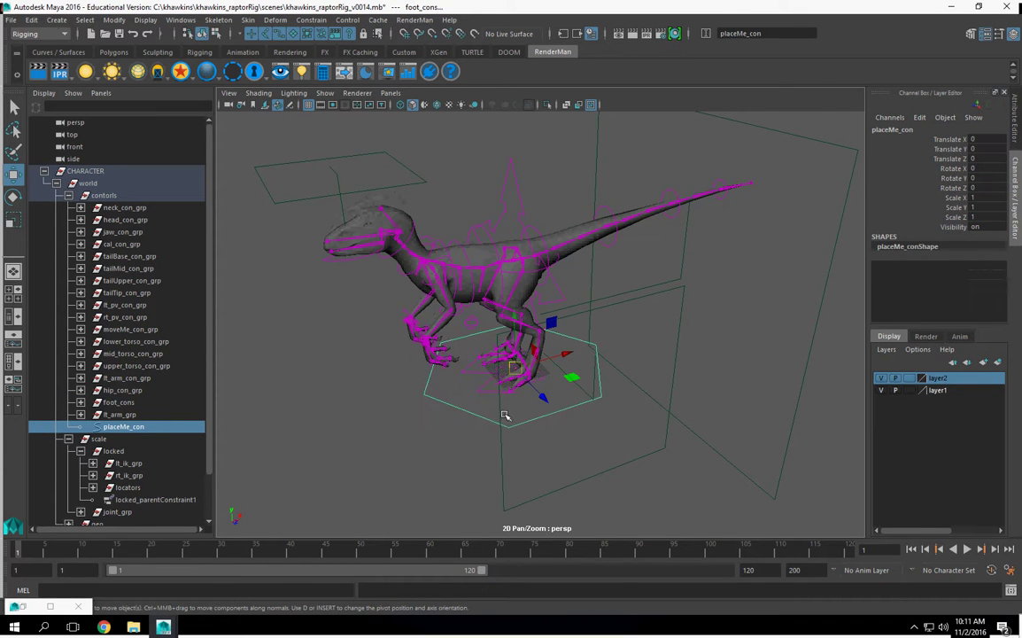
left_click_drag(582, 409, 503, 376, "alt")
key("ctrl+z")
right_click_drag(502, 376, 531, 372, "alt")
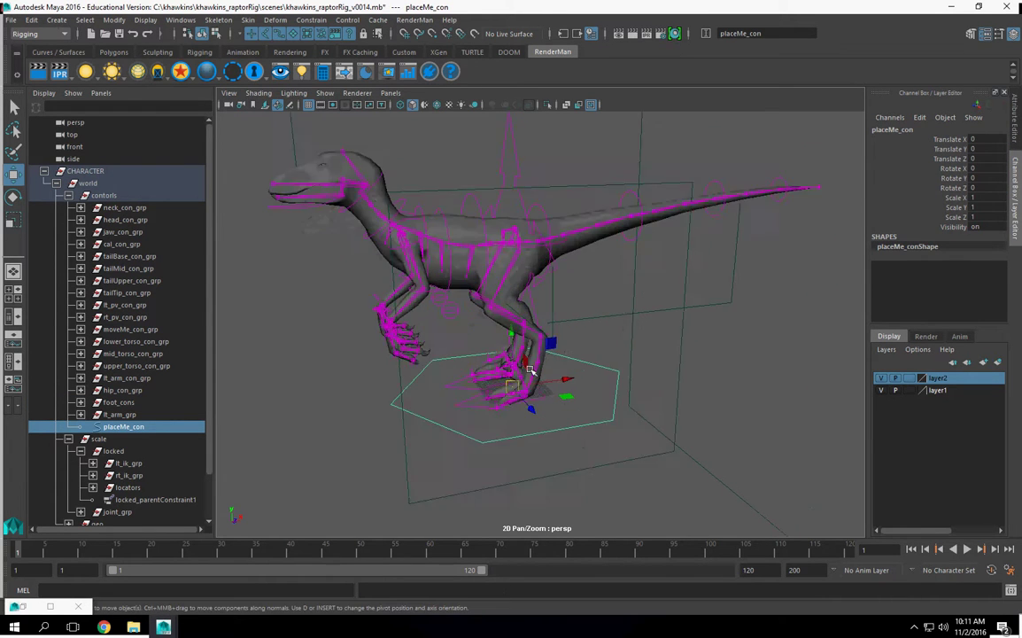
left_click_drag(507, 345, 534, 366, "alt")
right_click_drag(534, 367, 535, 390, "alt")
left_click(14, 220)
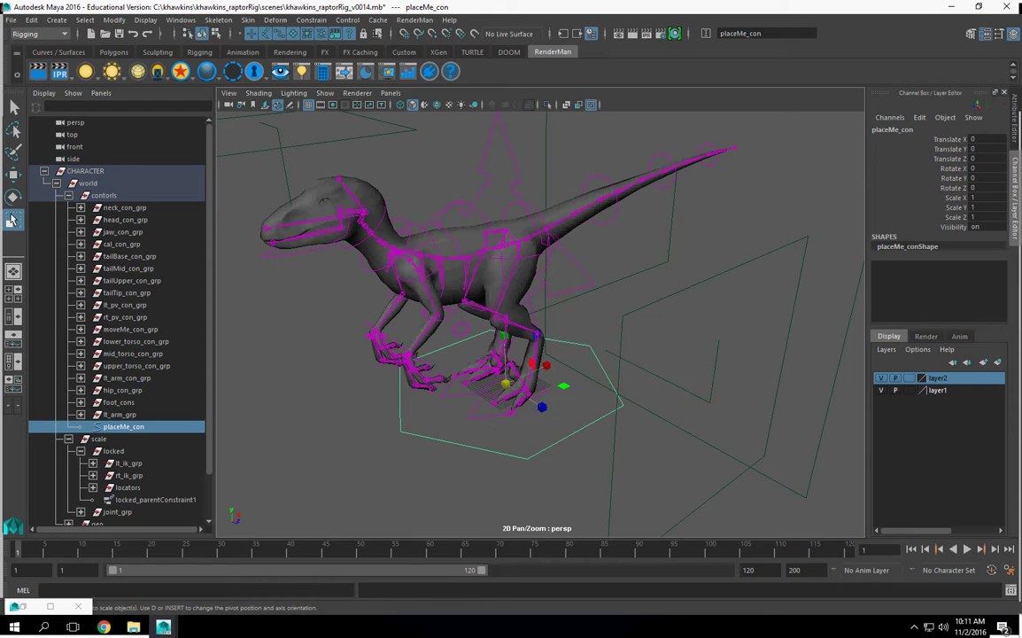
left_click_drag(506, 381, 440, 440)
key("ctrl+z")
left_click(444, 396)
left_click(440, 398)
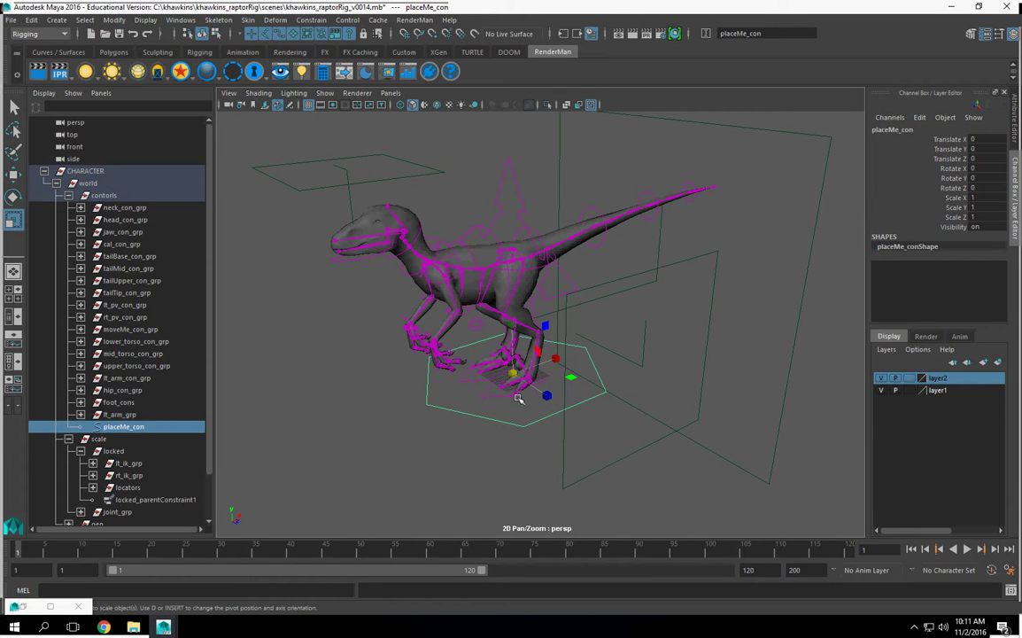
Scale-constrain the scale group to placeMe_con
left_click(99, 439)
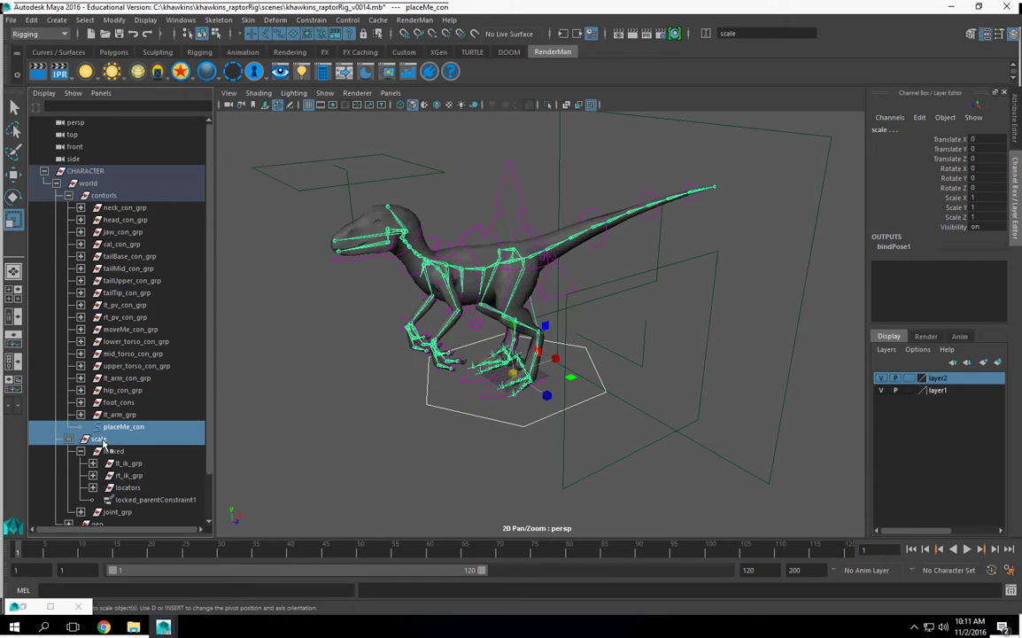
mouse_move(503, 440)
left_mouse_down("alt")
mouse_move(484, 431)
mouse_move(495, 438)
left_mouse_up("alt")
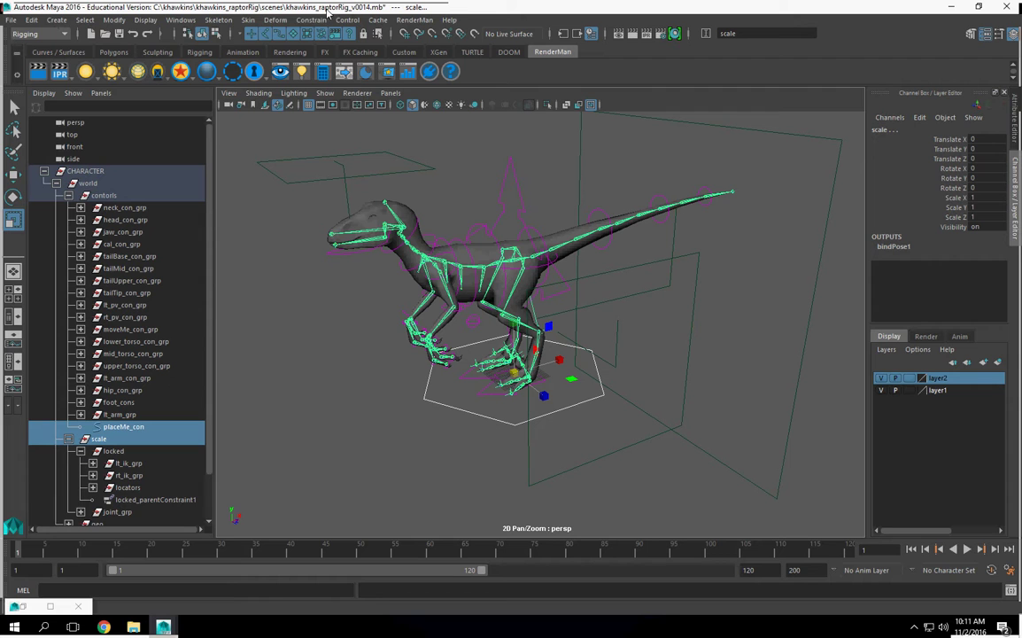
left_click(311, 21)
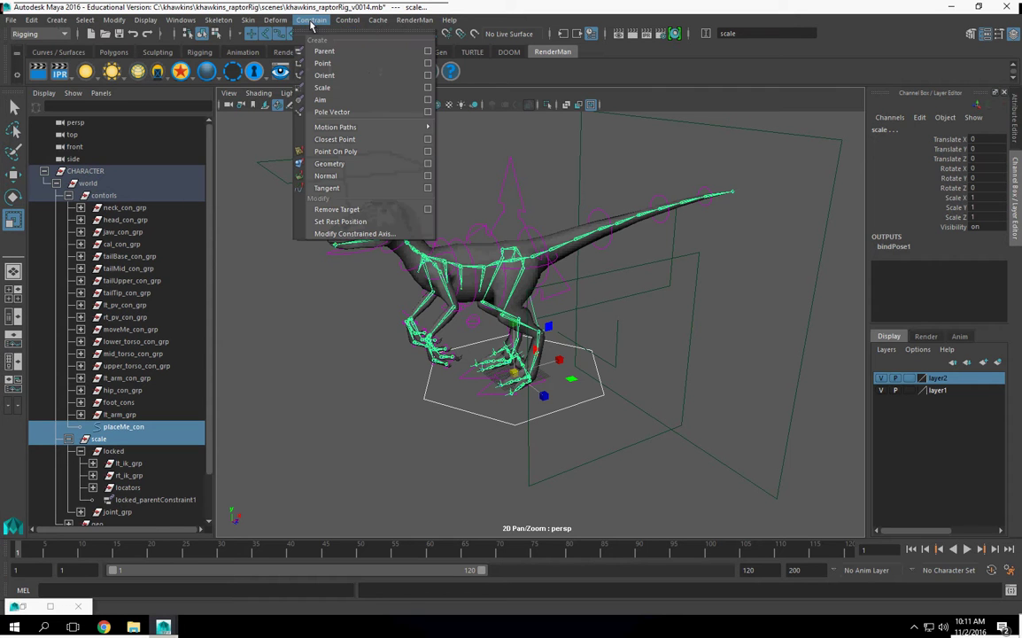
left_click(332, 89)
Test the scale group's new constraint by uniformly scaling placeMe_con, and undo the test scaling
left_click_drag(475, 443, 461, 438, "alt")
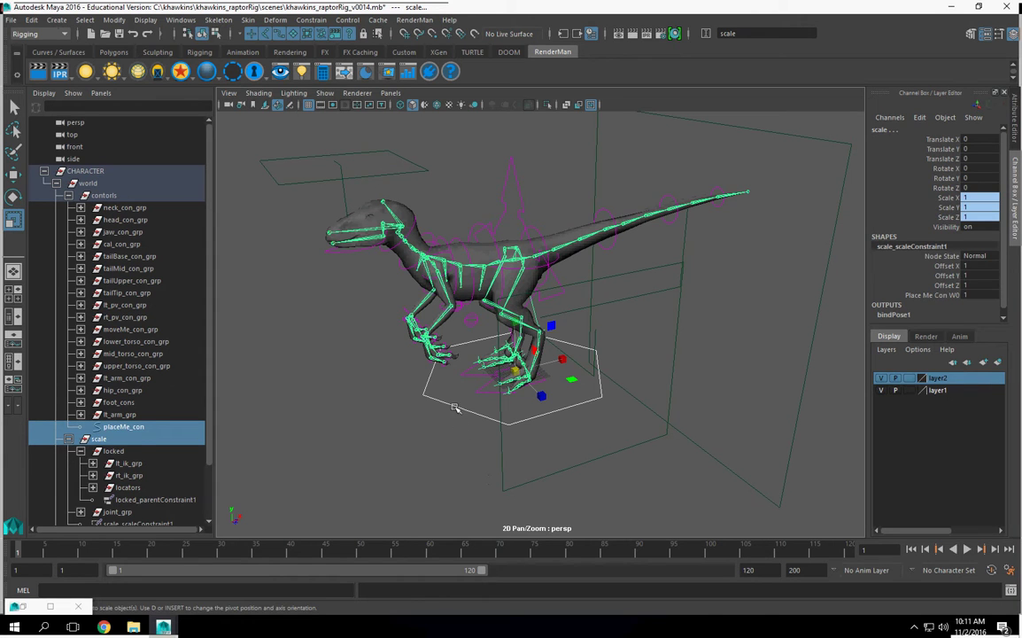
left_click(452, 404)
left_click_drag(518, 373, 554, 398)
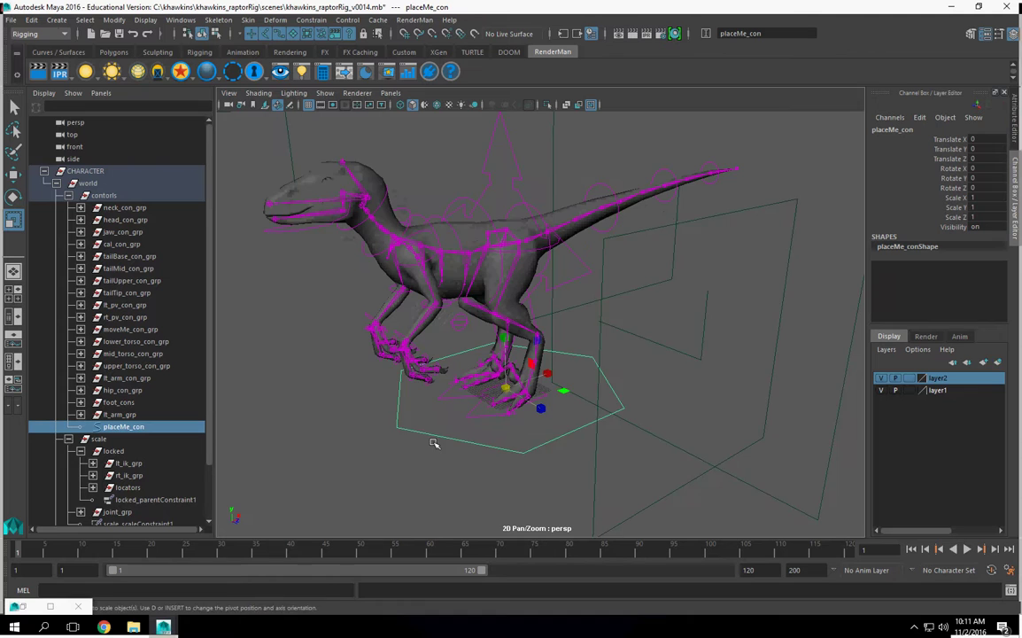
middle_click_drag(433, 445, 465, 398, "alt")
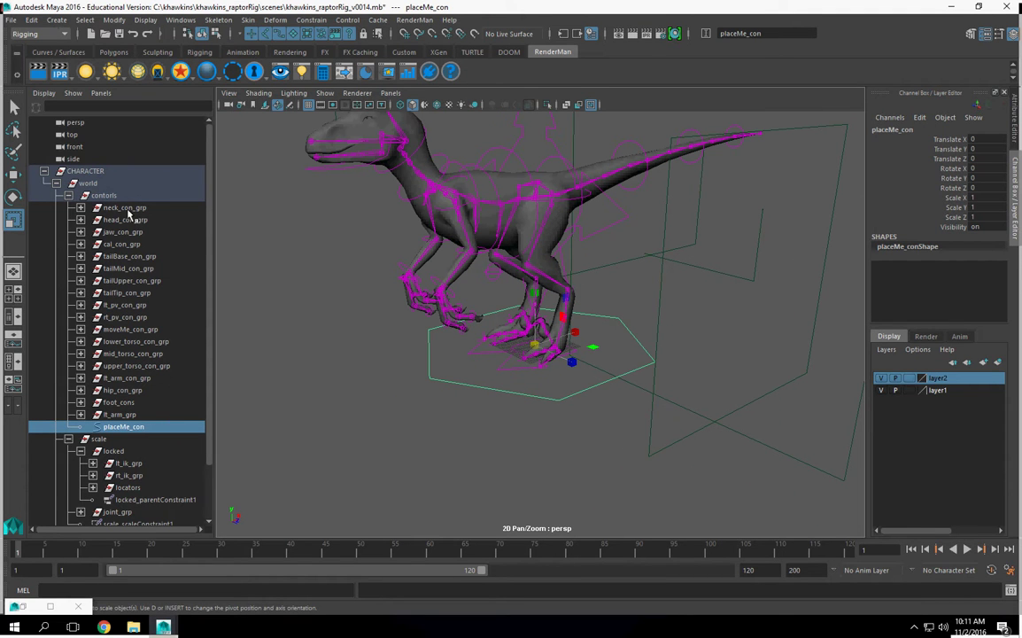
right_click_drag(700, 443, 589, 429, "alt")
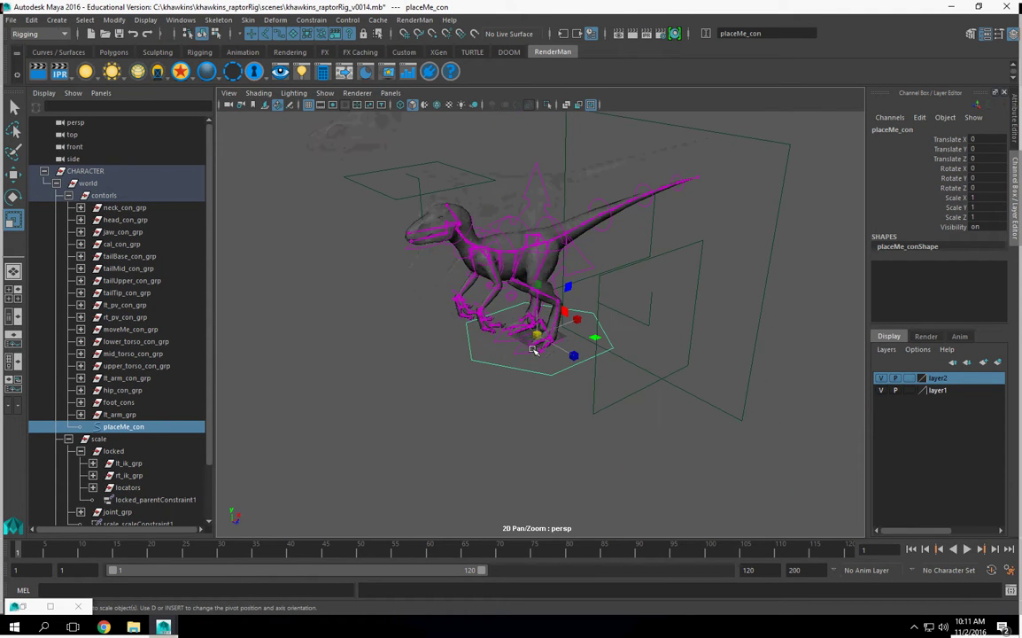
left_click_drag(536, 337, 592, 334)
key("ctrl+z")
key("ctrl+z")
key("ctrl+z")
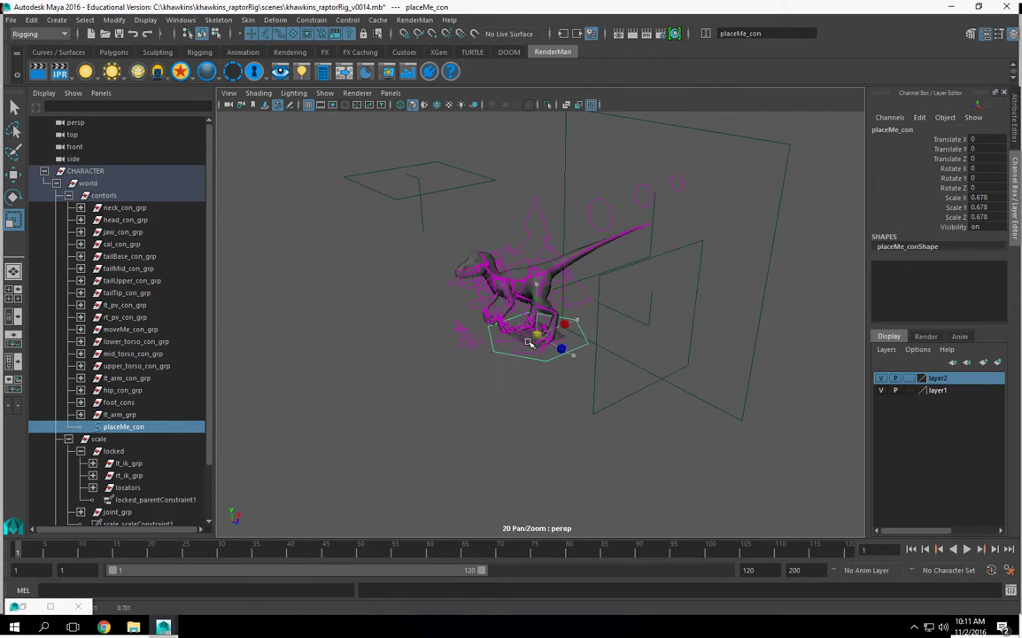
left_click_drag(465, 417, 468, 465, "alt")
left_click(469, 372)
left_click(470, 372)
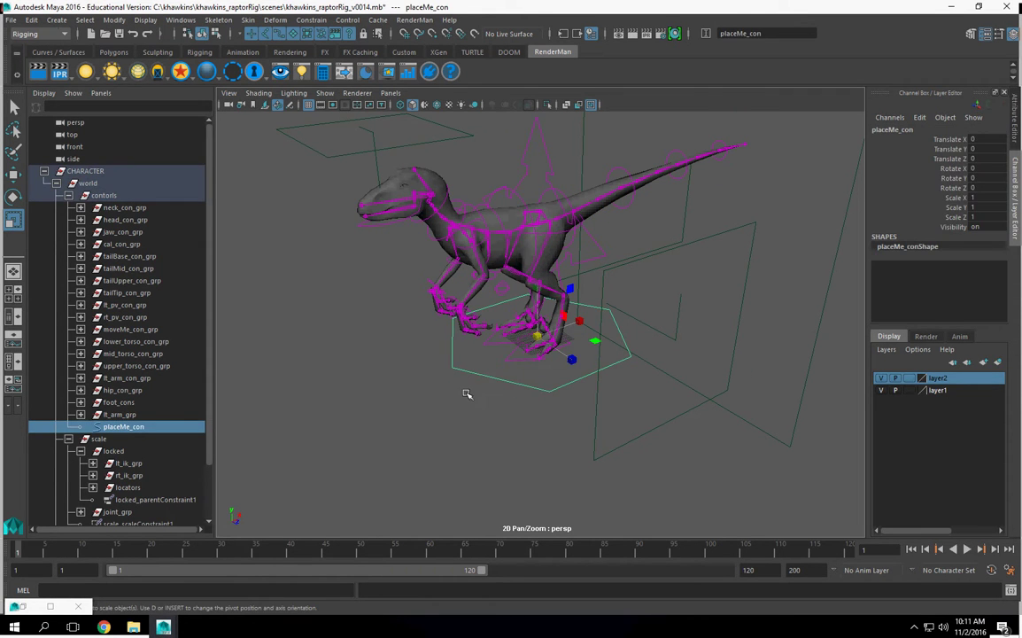
Create an empty group named scale_cons and parent it under the contorls group
left_click(124, 207)
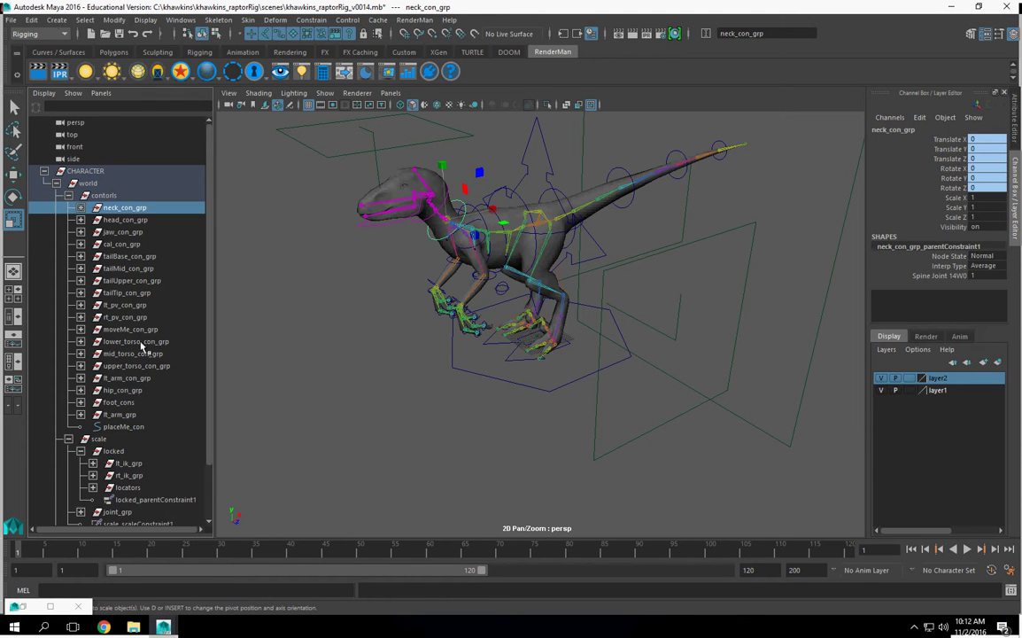
left_click(297, 385)
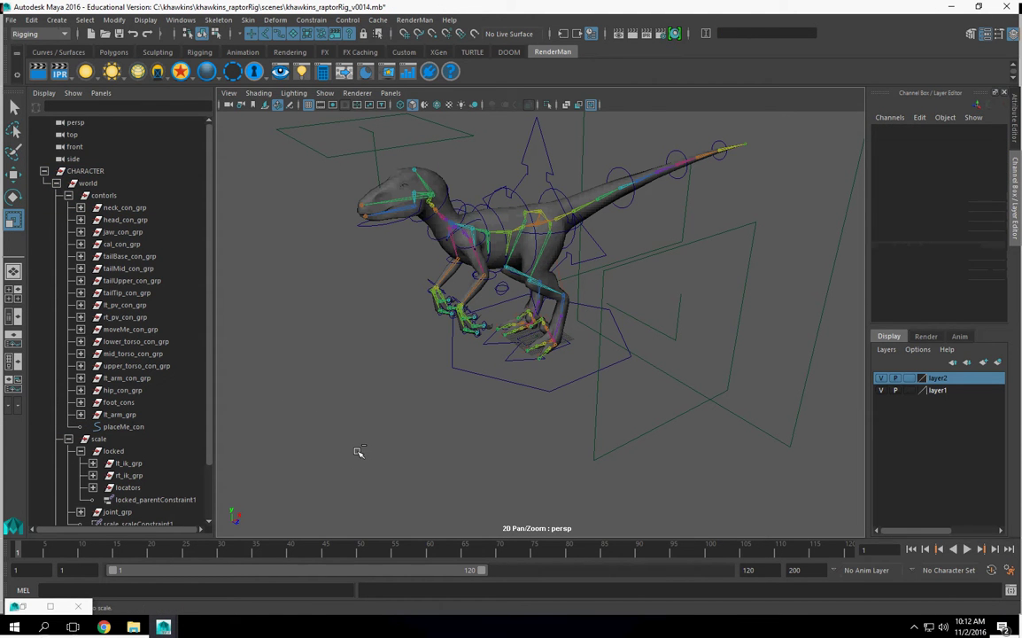
key("ctrl+g")
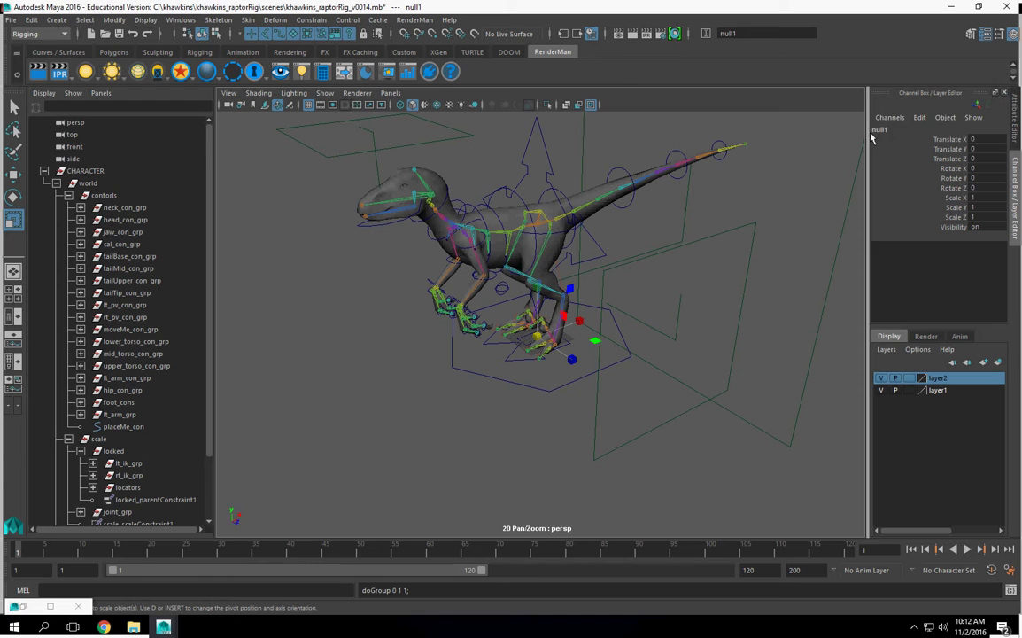
double_click(882, 130)
type("cale_")
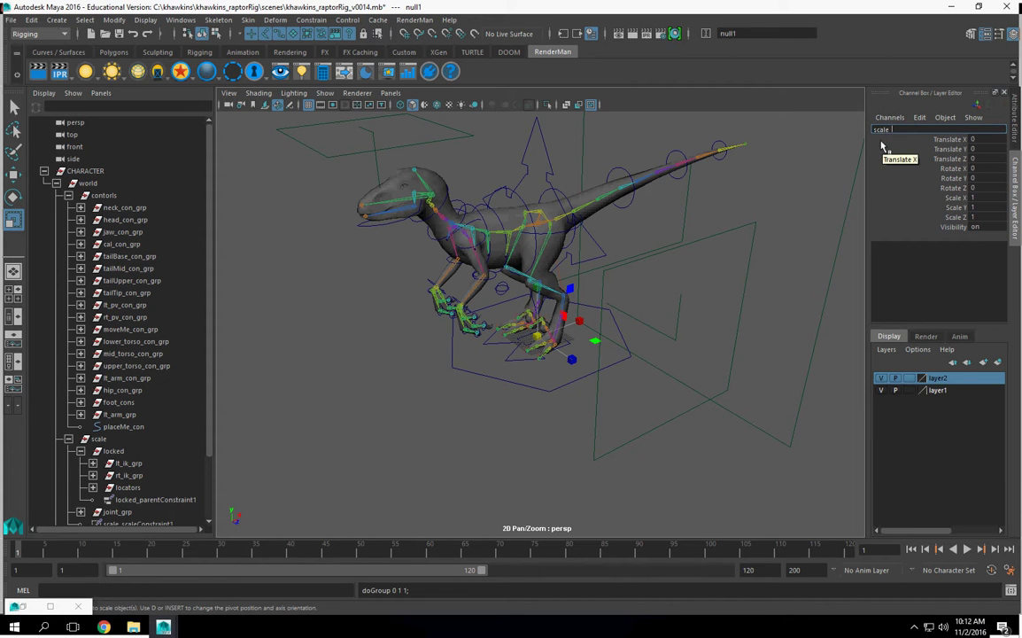
type("cale_cons")
key("Return")
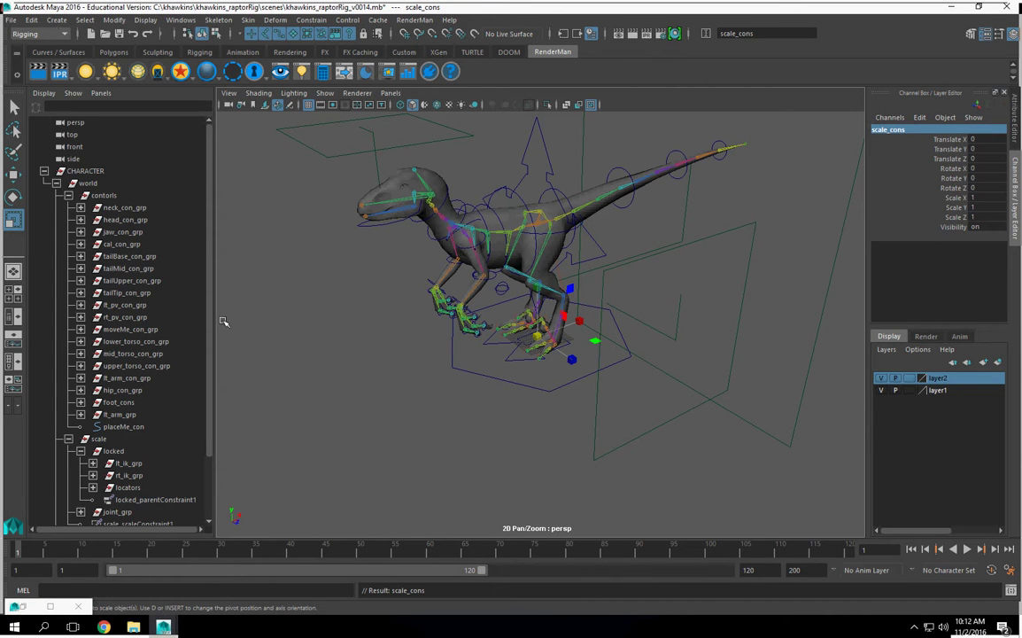
left_click(102, 197)
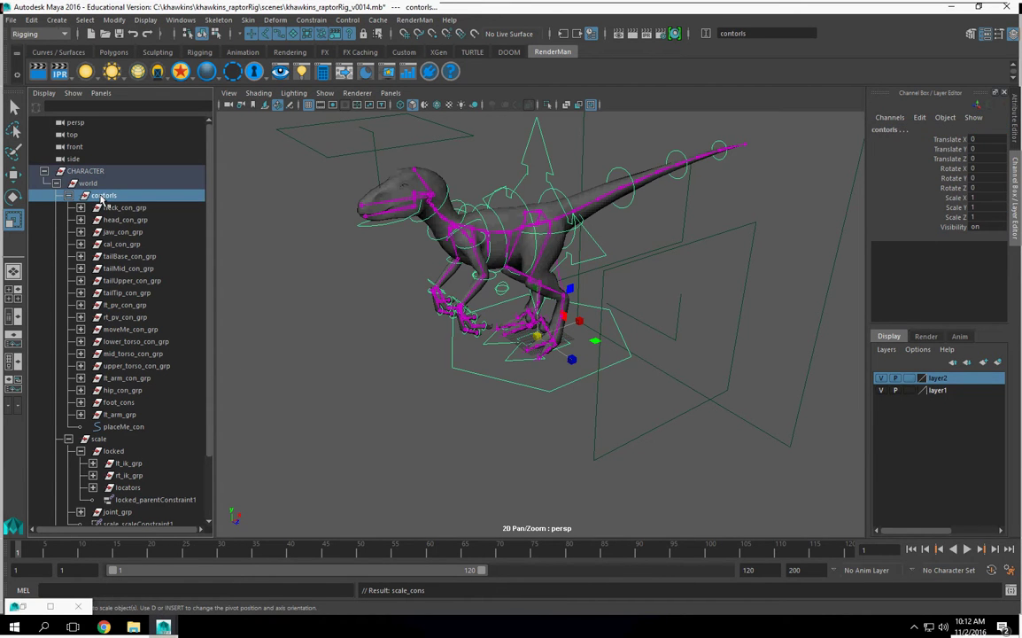
key("p")
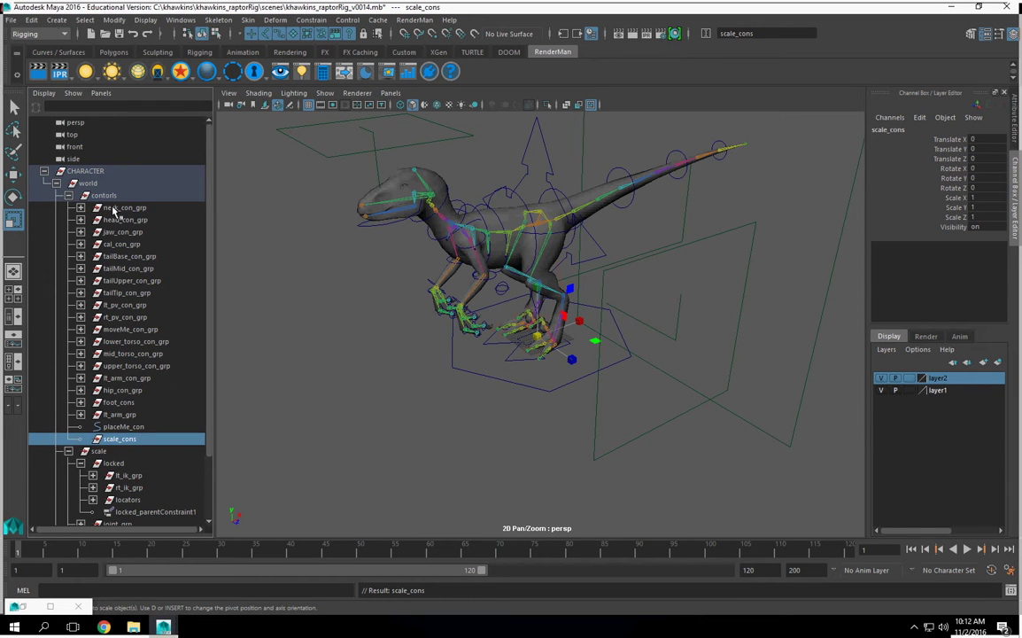
Parent all control groups from neck_con_grp through lt_arm_grp under scale_cons, leaving placeMe_con out
left_click(113, 209)
left_click(113, 415, "shift")
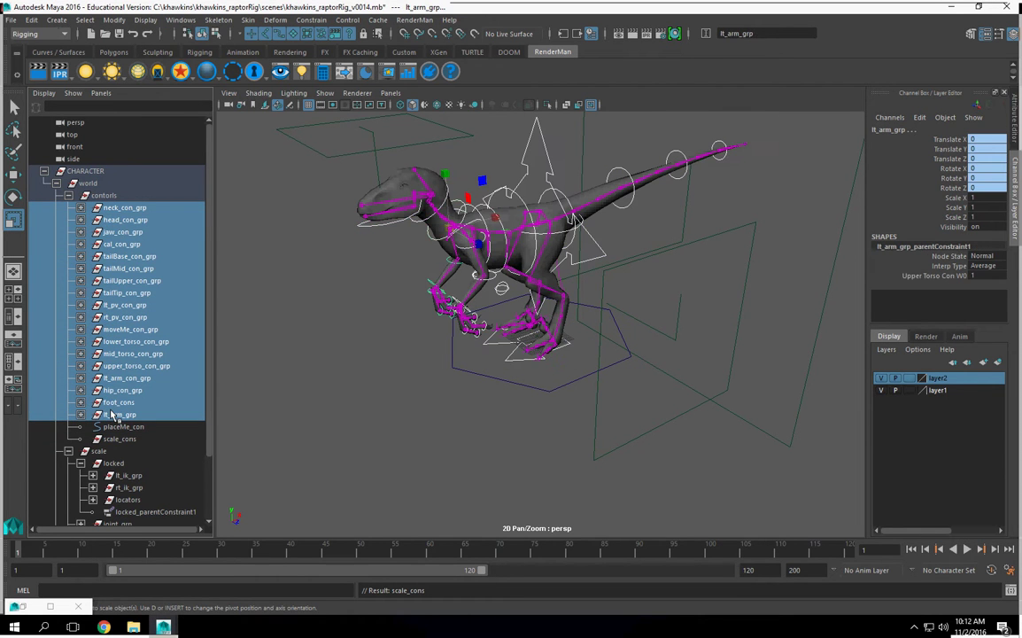
left_click(120, 438, "ctrl")
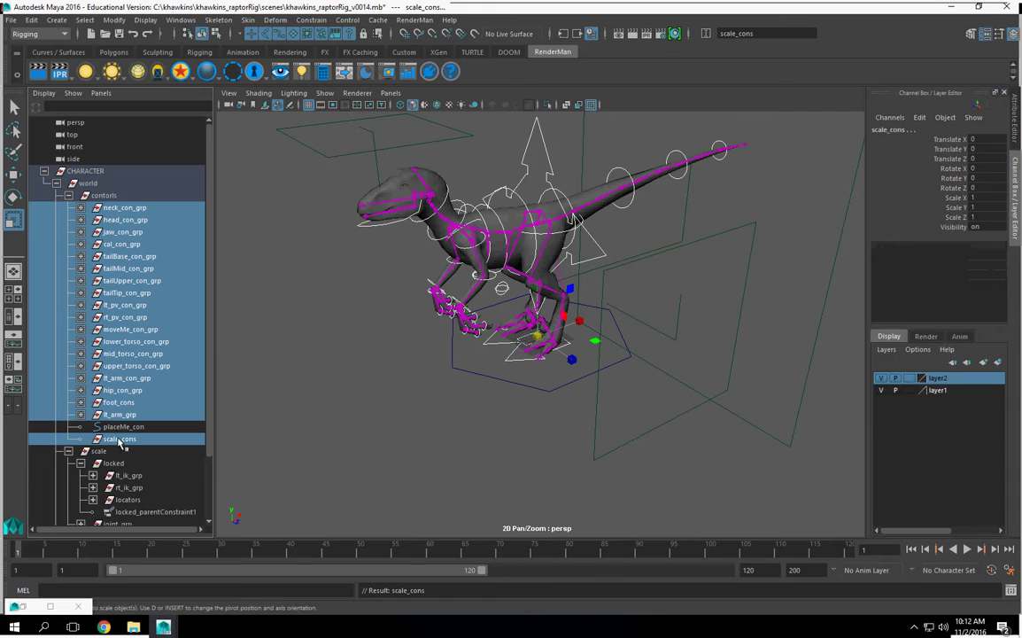
key("p")
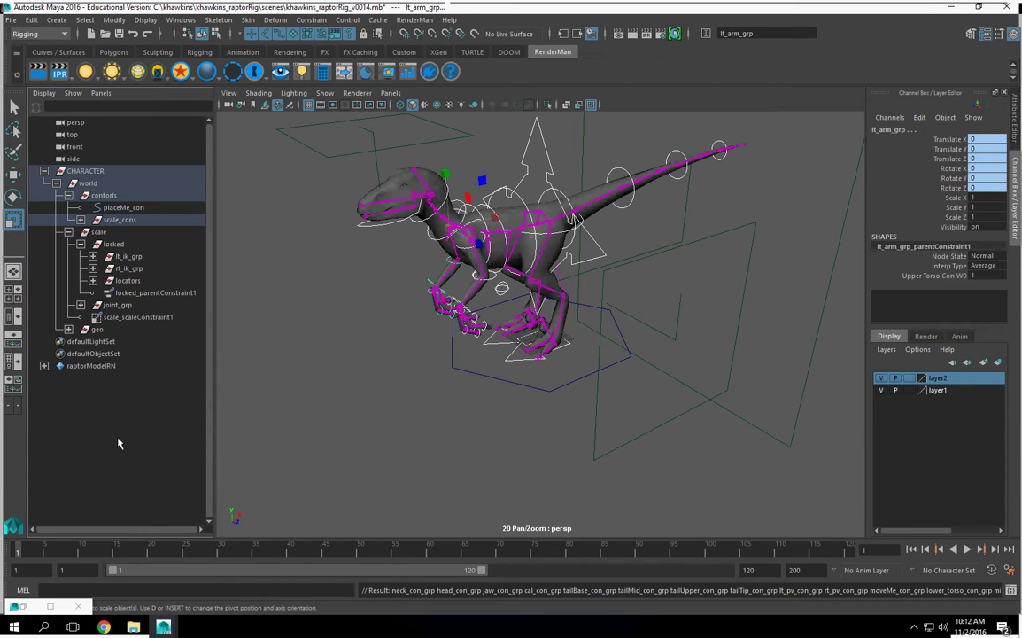
Scale-constrain the scale_cons group to placeMe_con and clear the selection
left_click(117, 208)
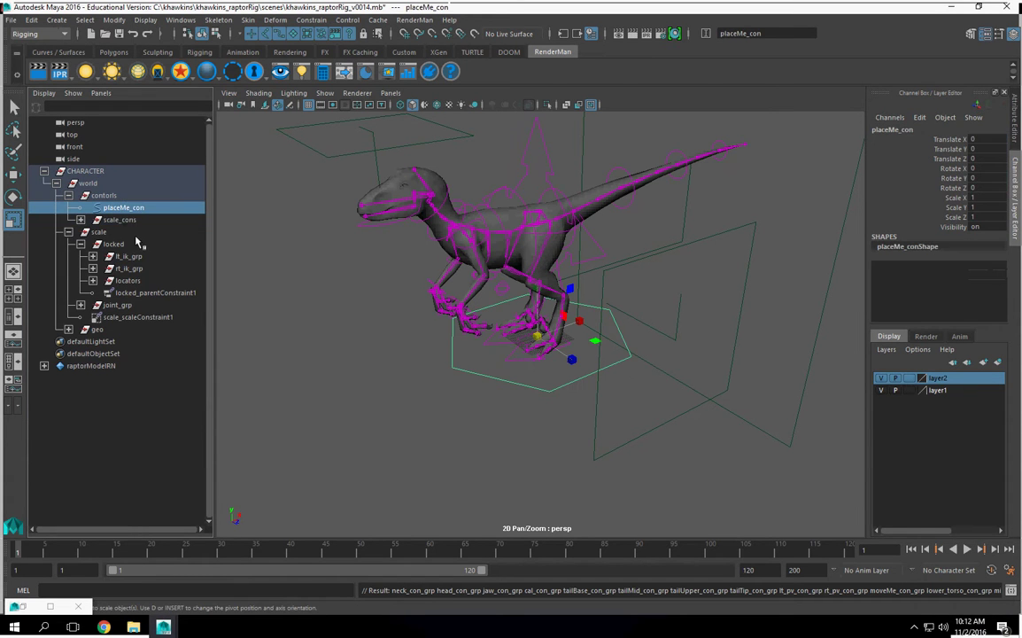
left_click(119, 219, "ctrl")
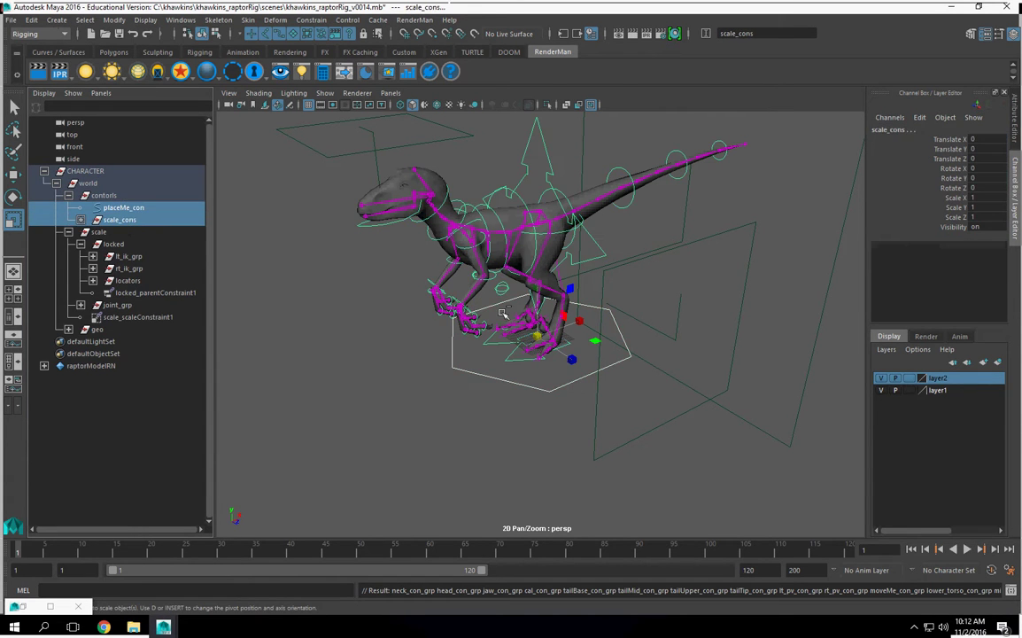
left_click(311, 20)
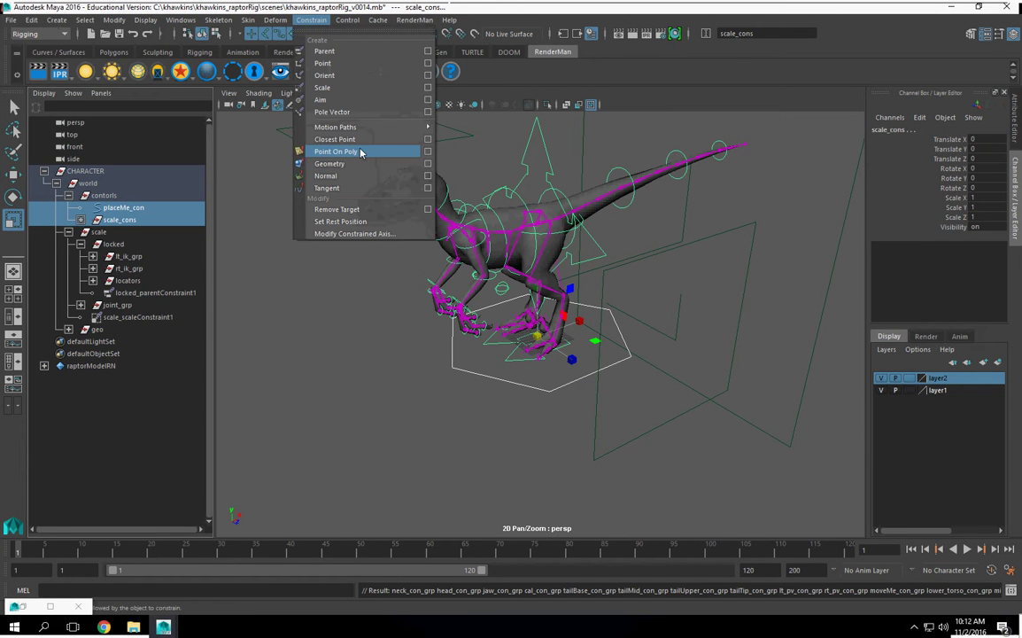
left_click(338, 88)
left_click_drag(539, 411, 491, 411, "alt")
left_click(491, 411)
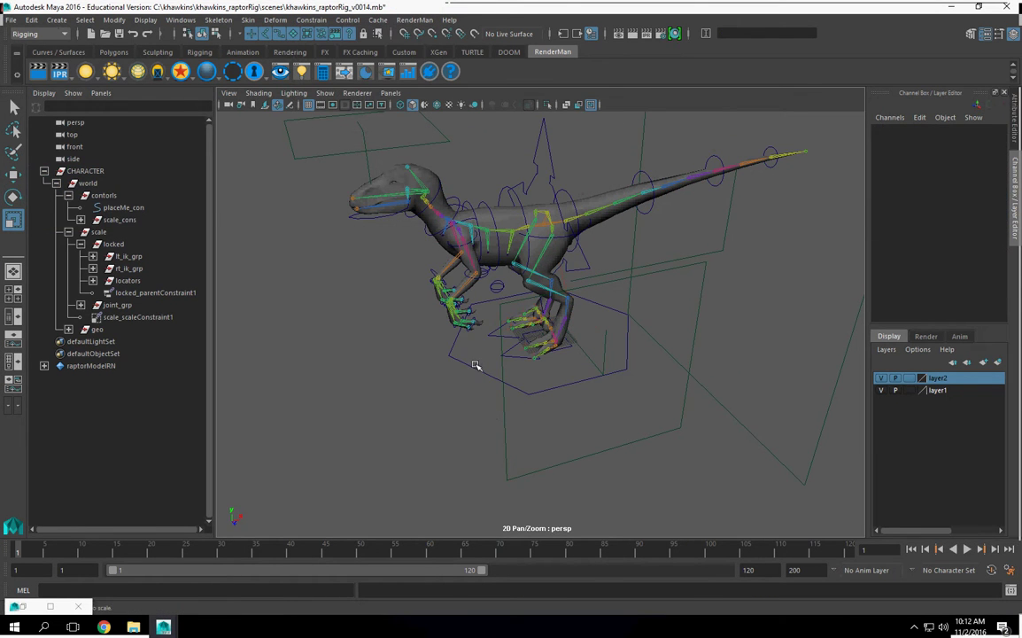
Test the scale_cons constraint by uniformly scaling placeMe_con, and undo the scaling
left_click(475, 367)
mouse_move(547, 346)
right_mouse_down("alt")
mouse_move(718, 347)
mouse_move(535, 347)
right_mouse_up("alt")
left_click_drag(534, 347, 605, 349)
key("ctrl+z")
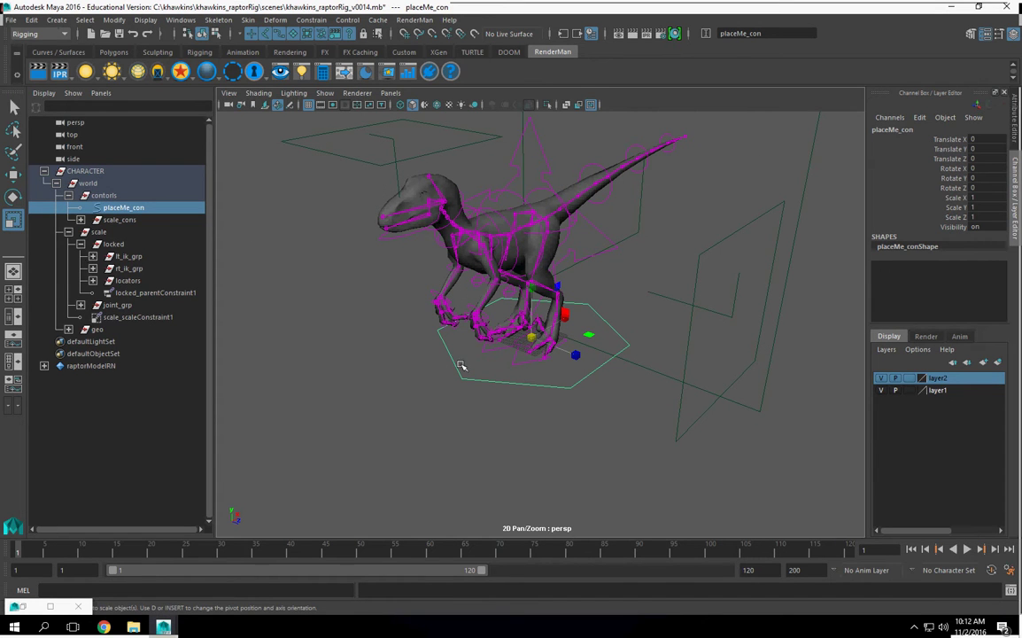
Uniformly scale placeMe_con down to 0.33 and inspect the raptor's arms and feet up close
left_click_drag(463, 365, 405, 388, "alt")
right_click_drag(406, 388, 445, 390, "alt")
left_click_drag(445, 390, 503, 408, "alt")
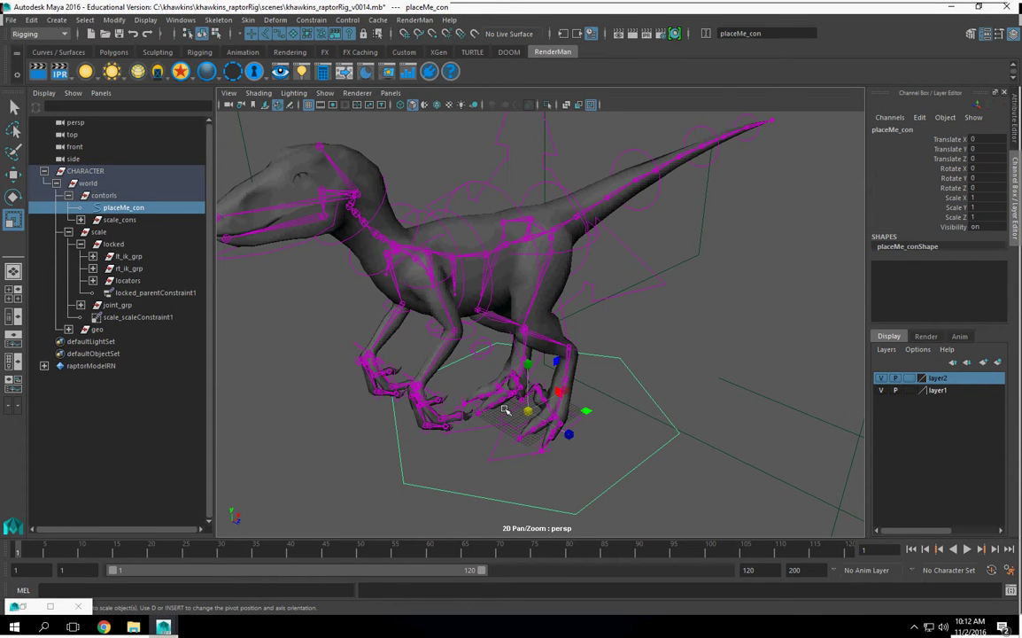
left_click_drag(555, 327, 453, 327, "alt")
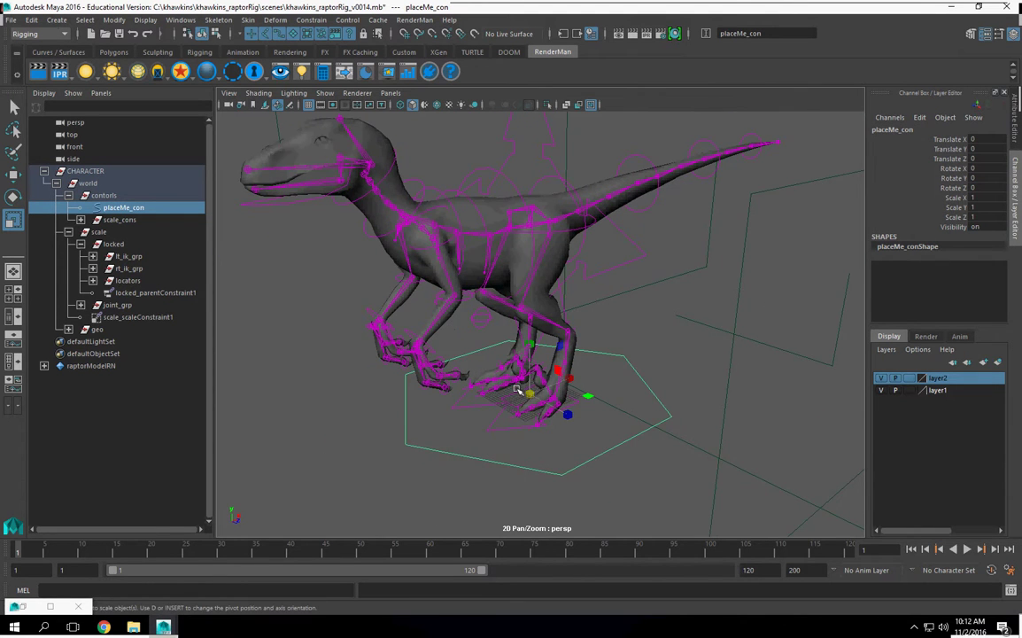
left_click_drag(518, 390, 465, 399, "alt")
left_click_drag(550, 397, 412, 412)
left_click_drag(505, 426, 578, 388, "alt")
scroll(578, 388, "up", 10)
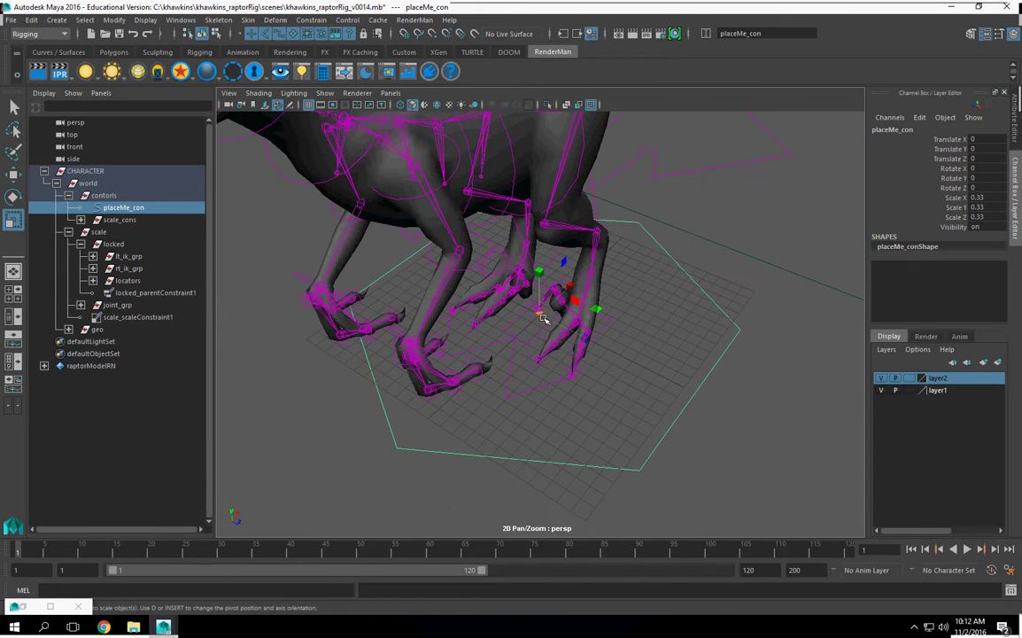
Try scaling placeMe_con up uniformly, undo it, and set its Scale X, Y and Z to 1
left_click_drag(539, 315, 833, 341)
left_click_drag(685, 344, 620, 319, "alt")
key("ctrl+z")
scroll(628, 358, "down", 4)
left_click_drag(981, 198, 989, 216)
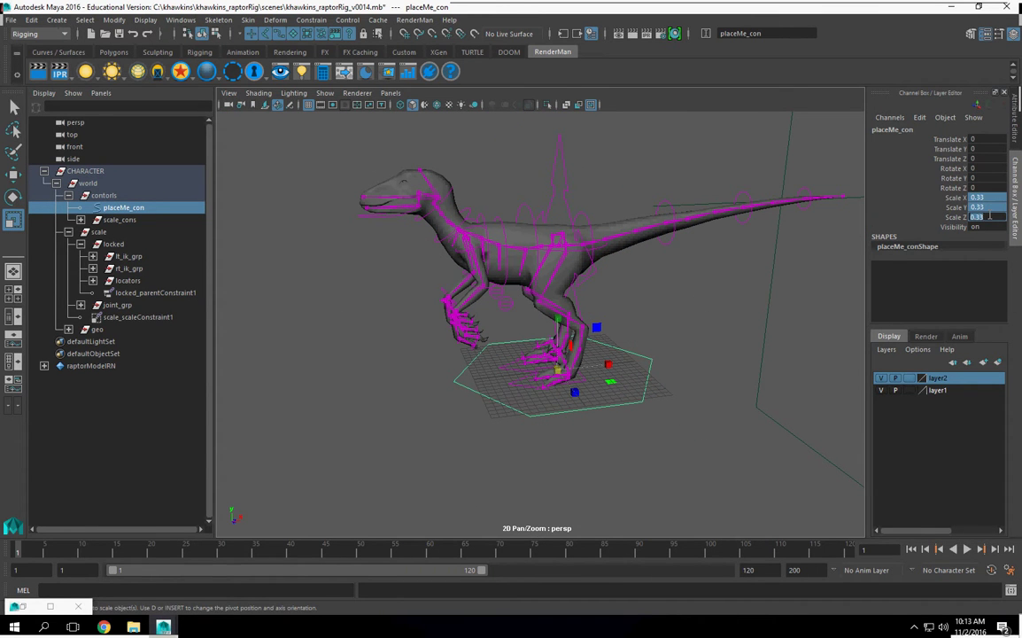
type("1")
key("Return")
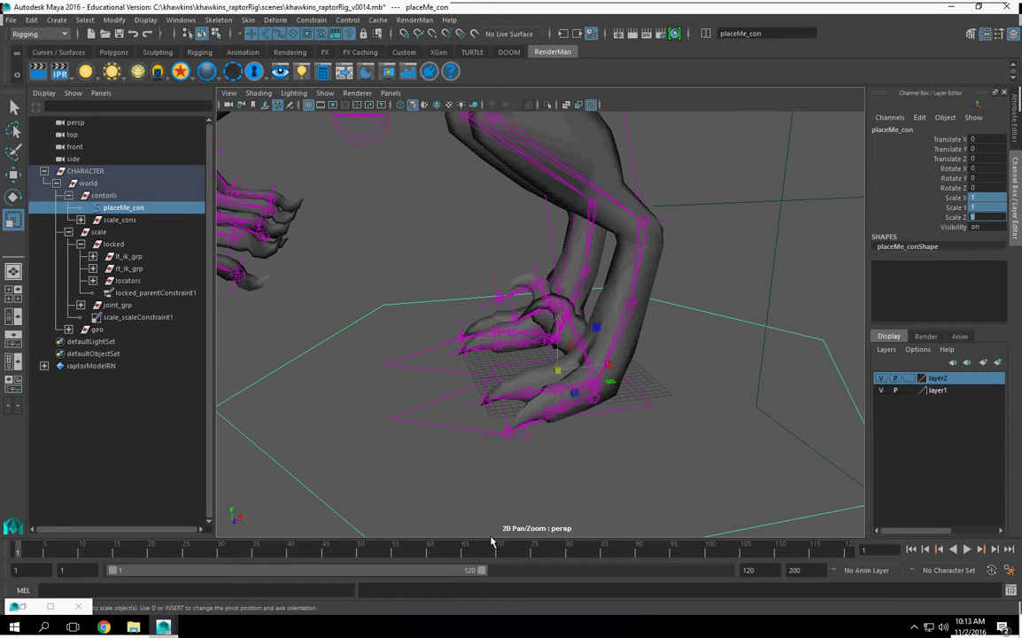
scroll(563, 300, "down", 3)
left_click_drag(563, 300, 598, 233, "alt")
scroll(567, 316, "down", 3)
scroll(494, 346, "up", 2)
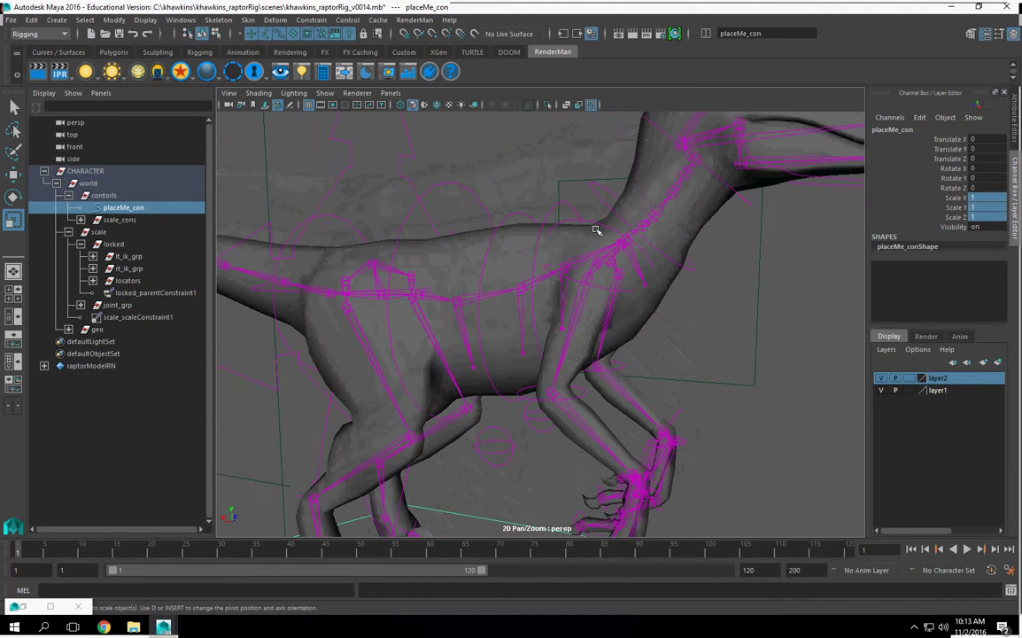
left_click(593, 223)
left_click_drag(646, 306, 582, 313, "alt")
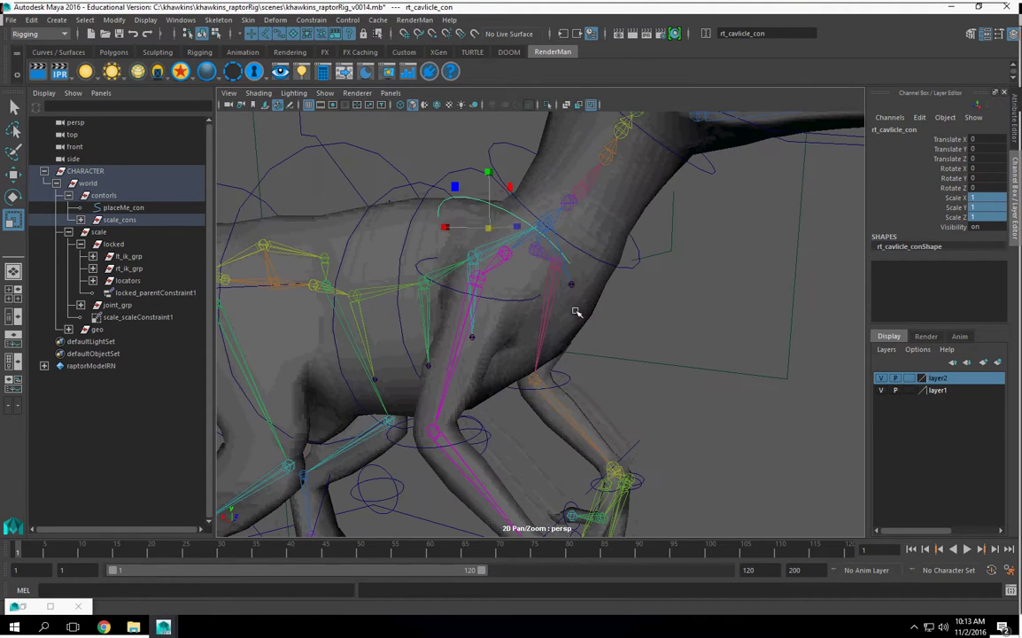
left_click(516, 299)
left_click_drag(543, 372, 525, 166, "alt")
key("ctrl+g")
left_click_drag(507, 215, 527, 297, "alt")
middle_click_drag(527, 297, 591, 379, "alt")
key("ctrl+z")
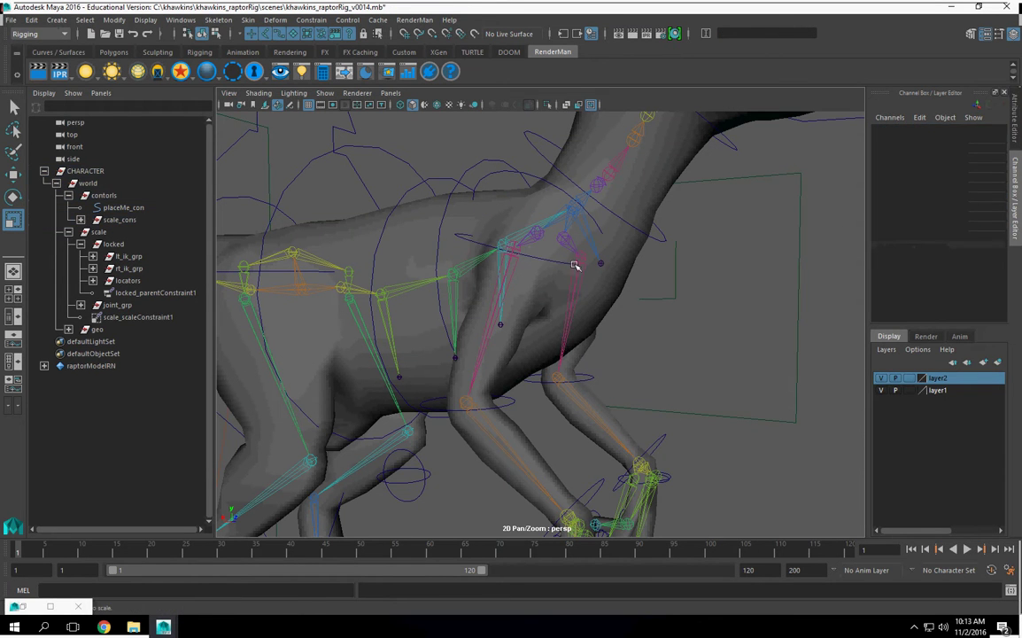
Group the raptor's right shoulder control on its own and name the group rt_shoulder_con_grp
key("ctrl+g")
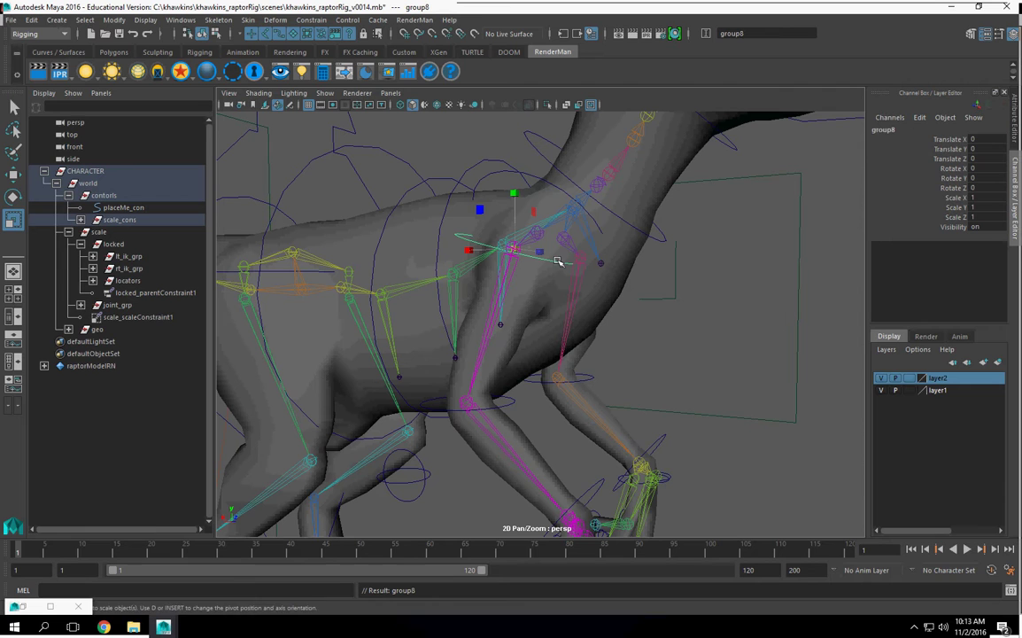
left_click(886, 130)
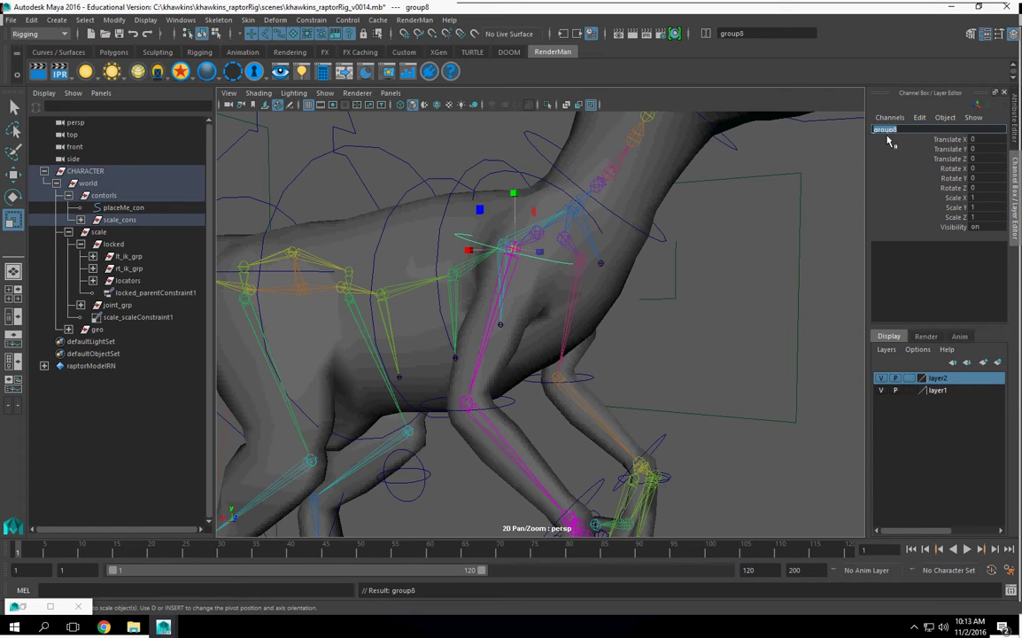
type("rt_shoulder_con")
type("_grp")
key("Return")
Group rt_elbow_con on its own and name the new group rt_elbow_con_grp
middle_click_drag(469, 347, 473, 259, "alt")
left_click(498, 290)
double_click(895, 130)
key("ctrl+c")
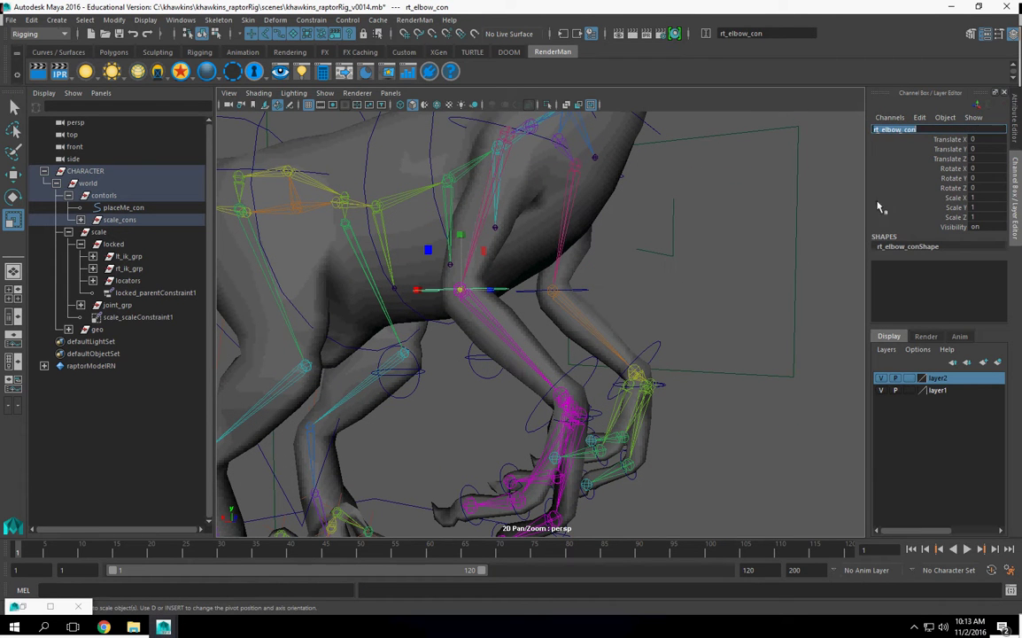
key("Return")
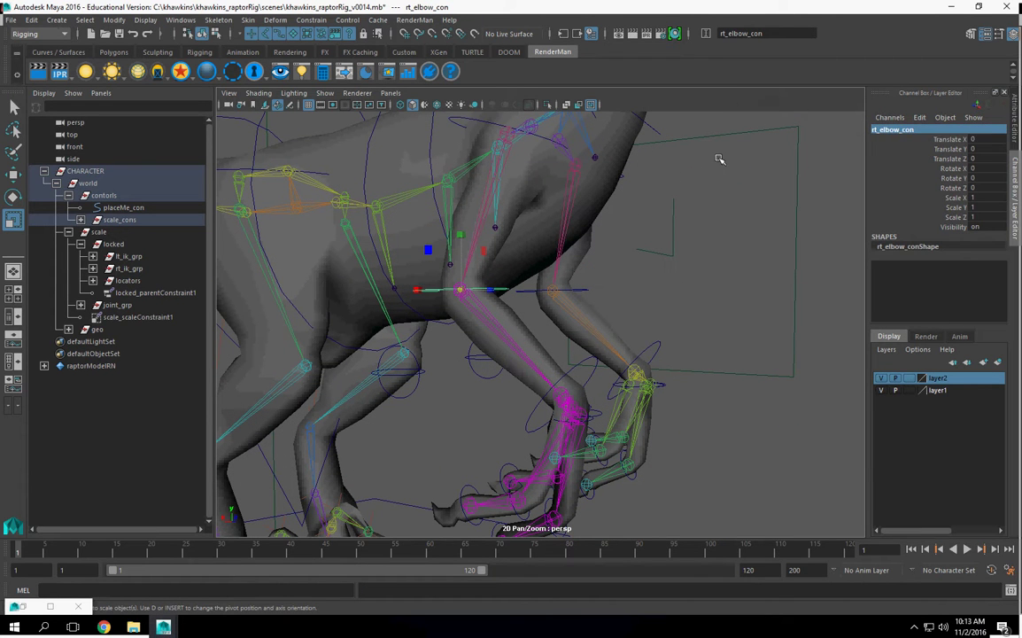
key("ctrl+g")
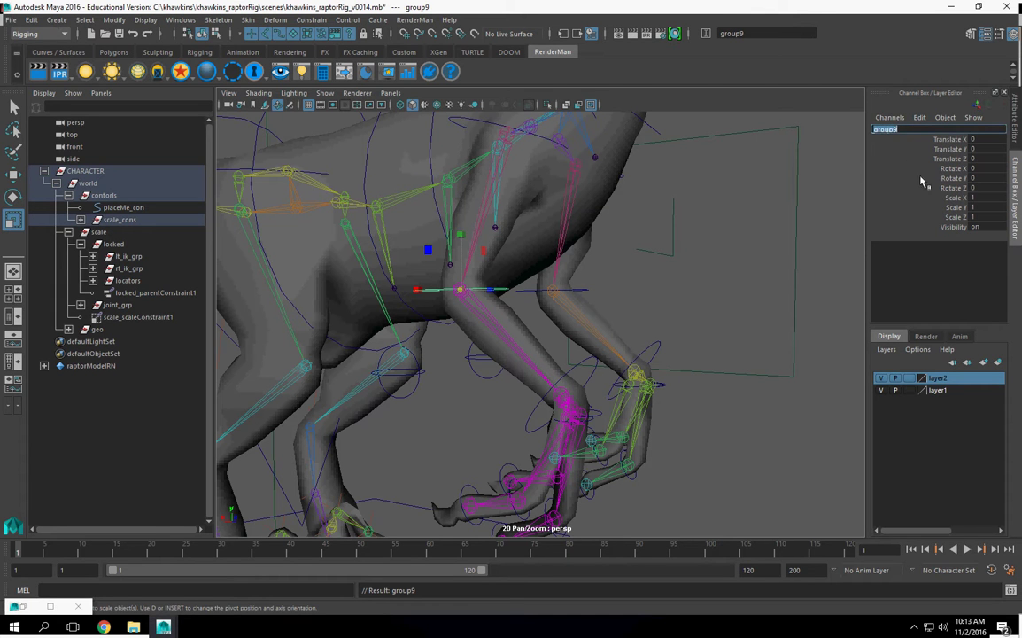
key("ctrl+v")
key("Return")
Group rt_wrist_con on its own and name the new group rt_wrist_con_grp
left_click_drag(531, 422, 512, 357, "alt")
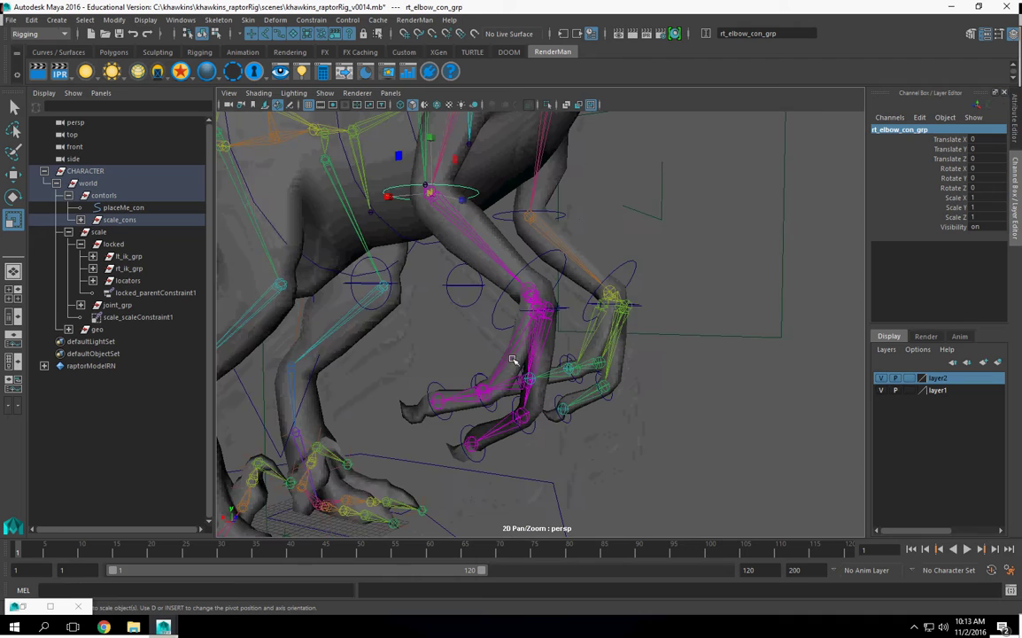
scroll(529, 333, "up", 3)
left_click(530, 228)
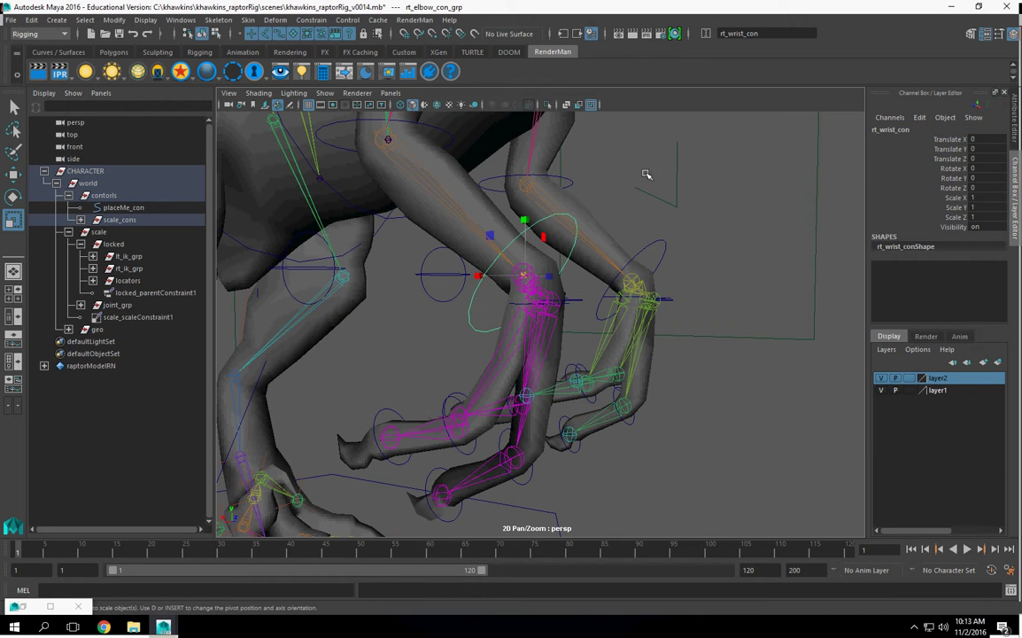
left_click(887, 129)
key("ctrl+c")
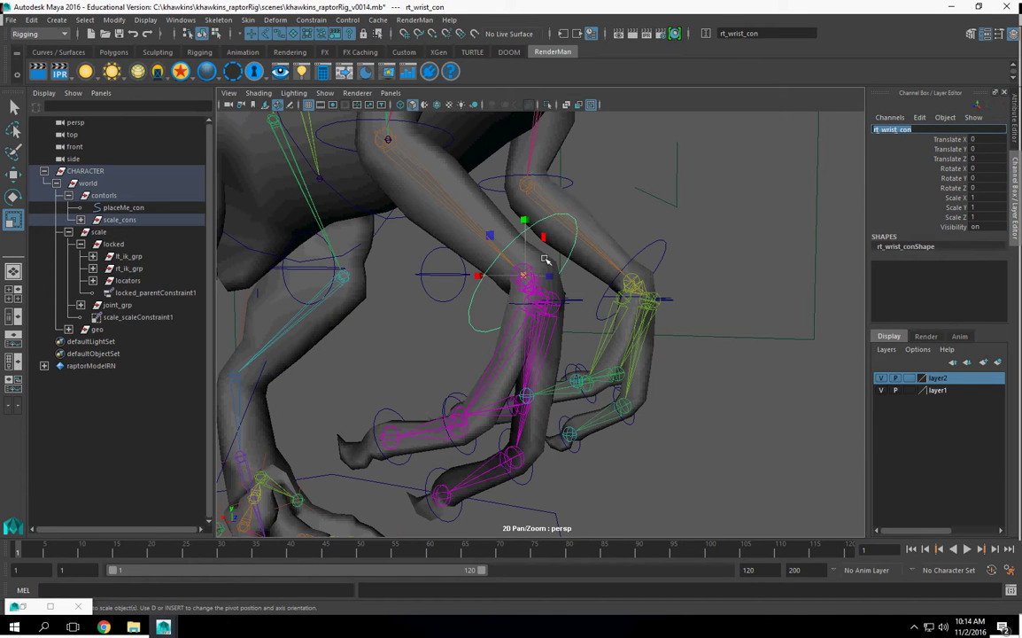
key("Return")
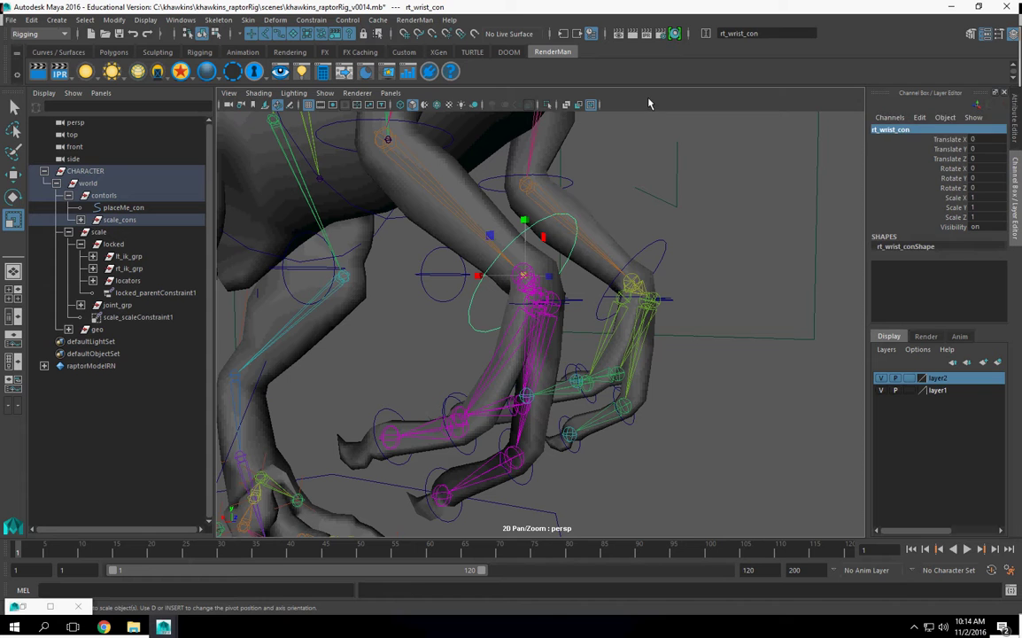
key("ctrl+g")
left_click(890, 130)
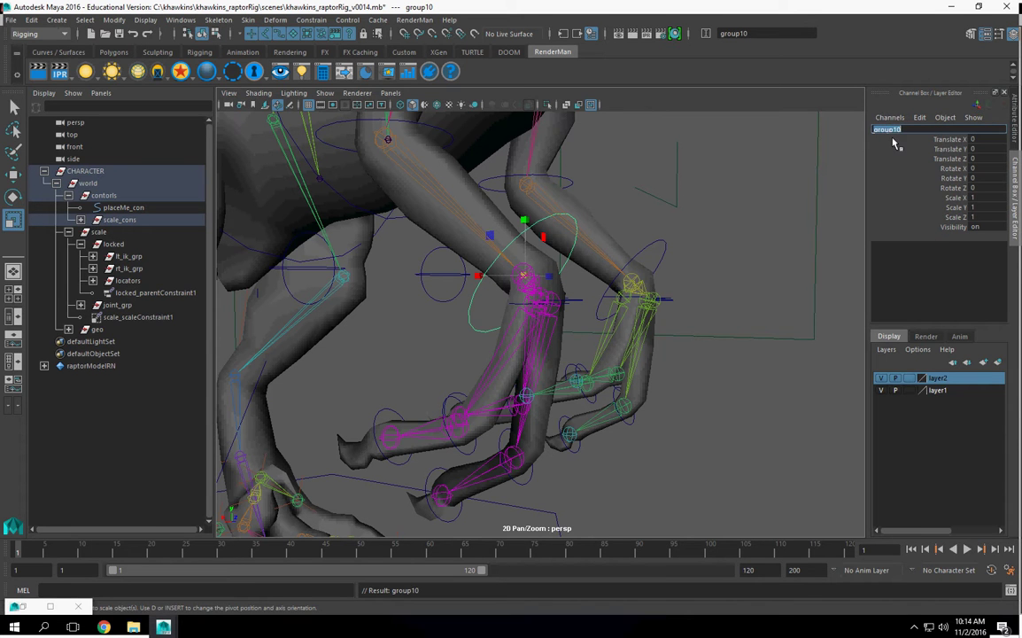
key("ctrl+v")
key("Return")
Group the raptor's right hand controls below the wrist and name the new group rt_hand_cons_grp
left_click_drag(592, 245, 541, 337, "alt")
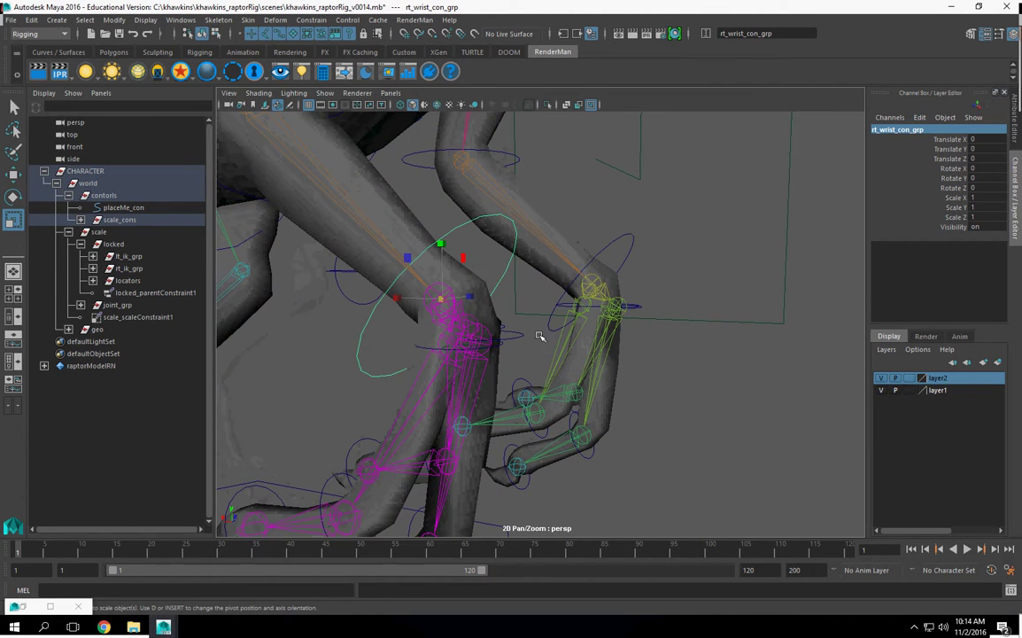
key("ctrl+g")
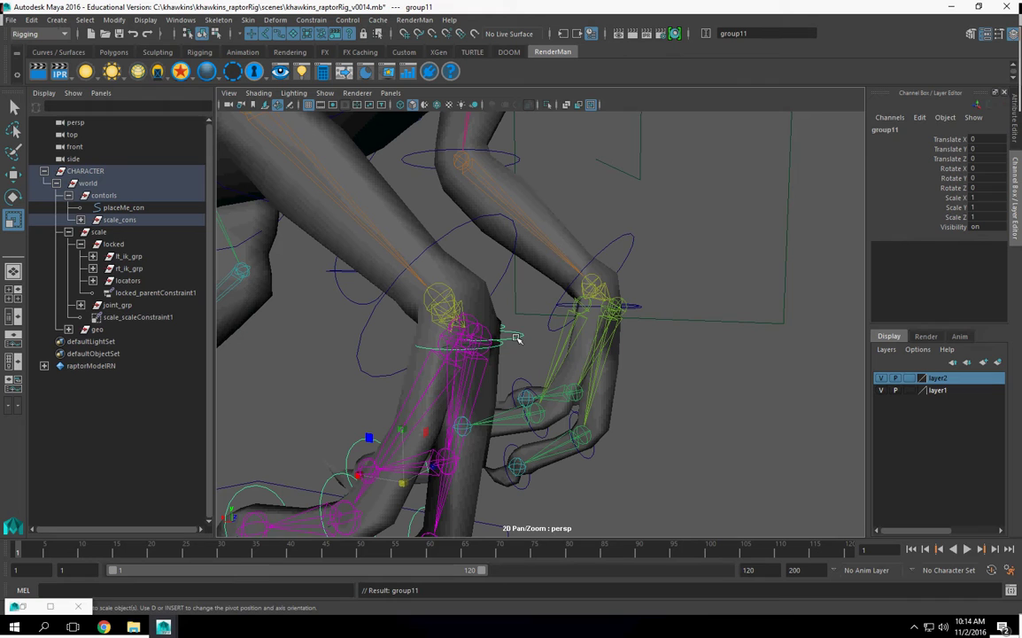
double_click(890, 129)
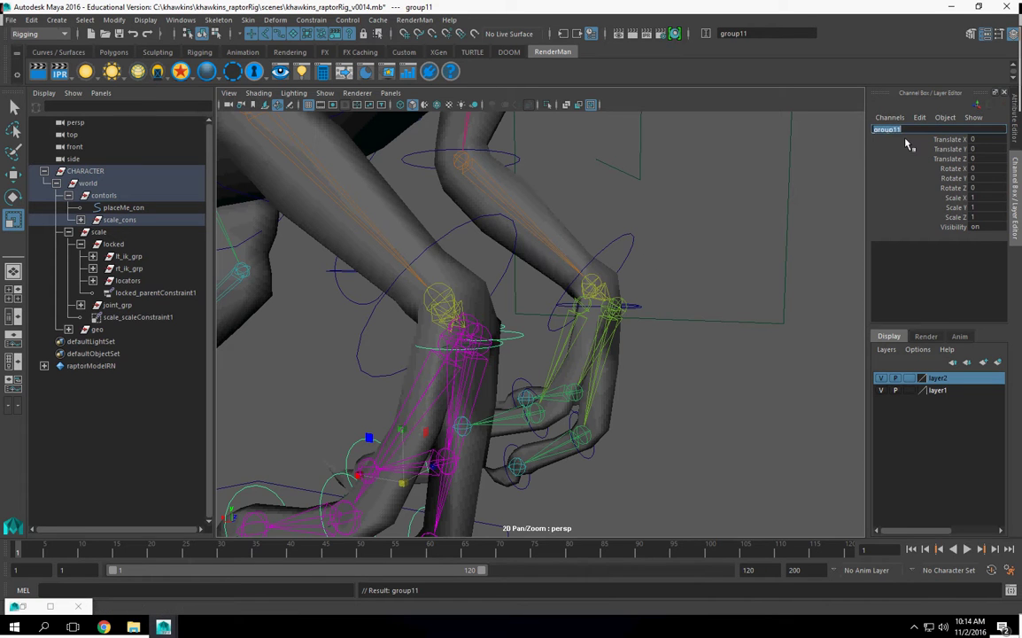
type("rt_hand_cons")
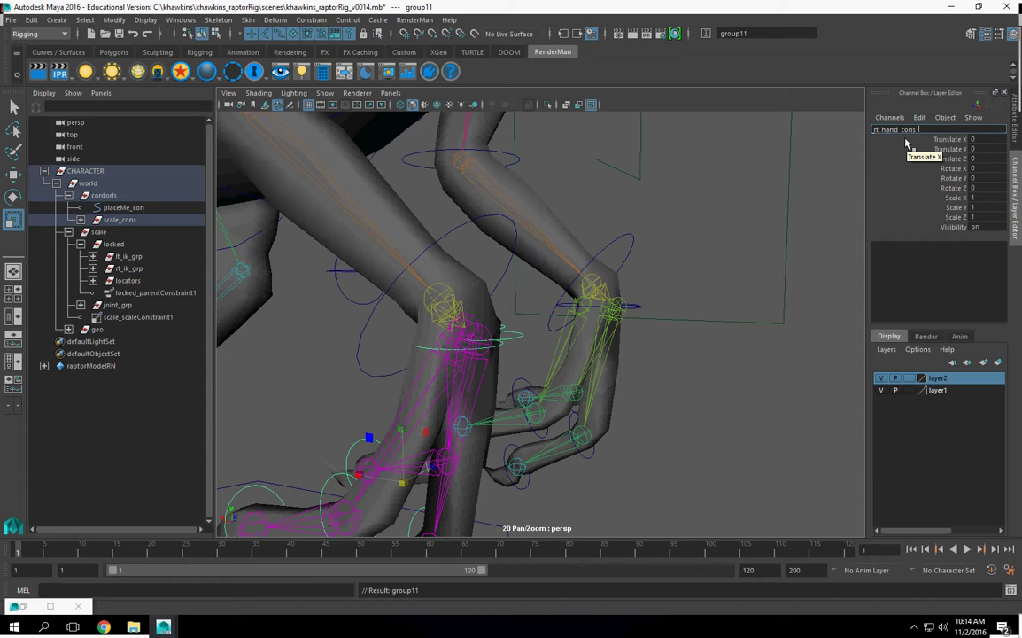
type("_grp")
key("Return")
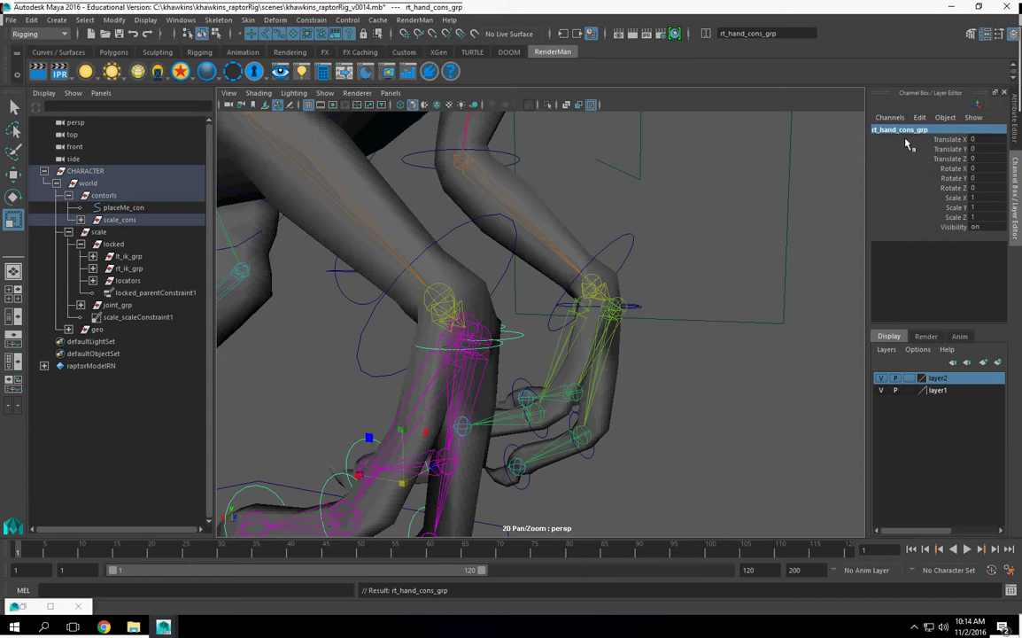
Group rt_pointerMid_con on its own and name the new group rt_pointerMid_con_grp
left_click_drag(570, 320, 531, 328, "alt")
left_click(561, 323)
left_click(902, 129)
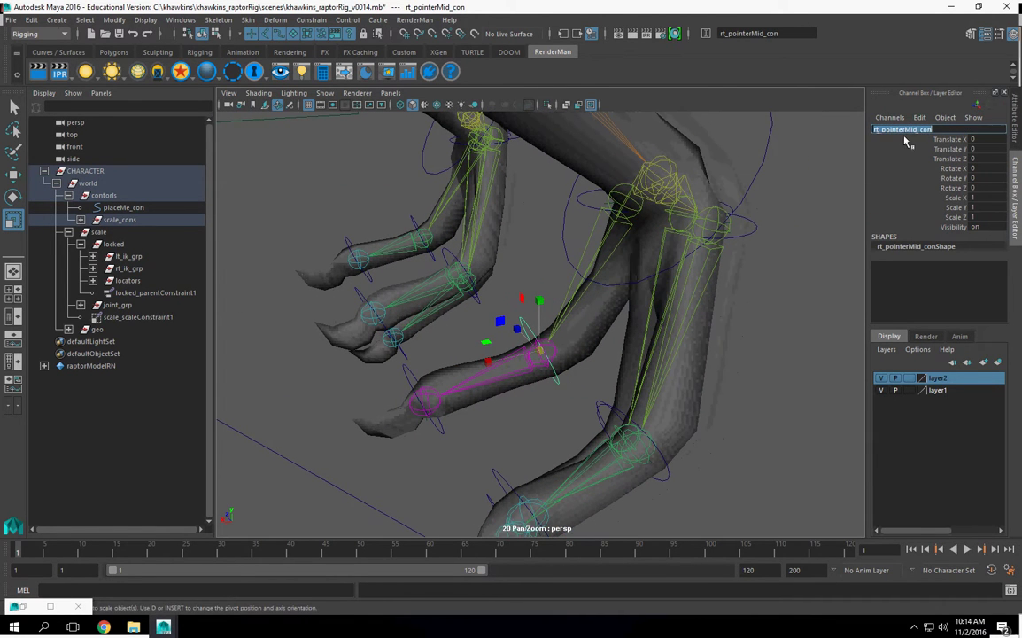
left_click(522, 300)
key("ctrl+g")
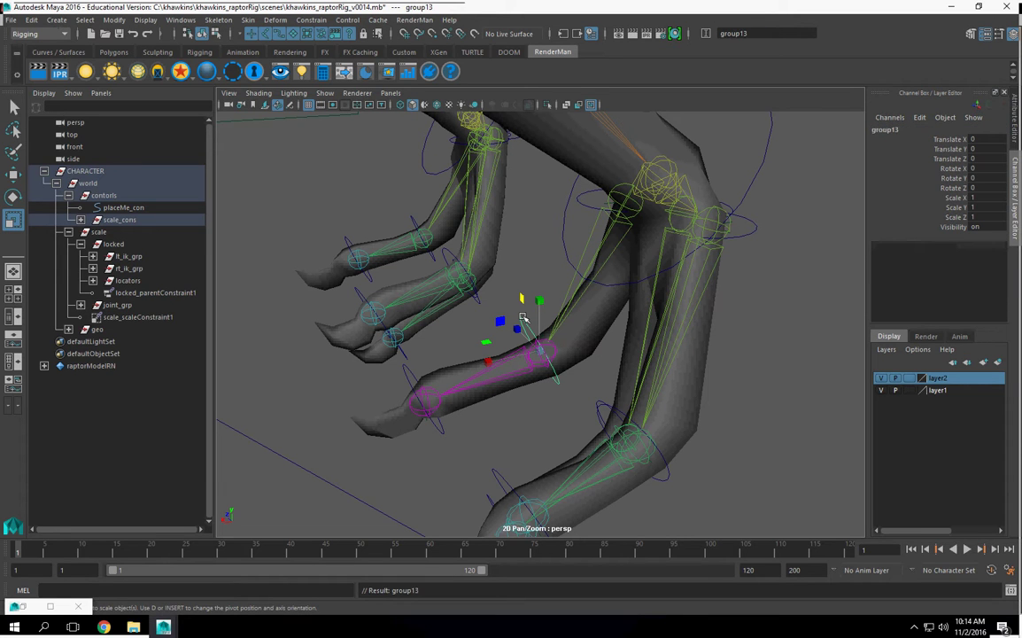
left_click(900, 131)
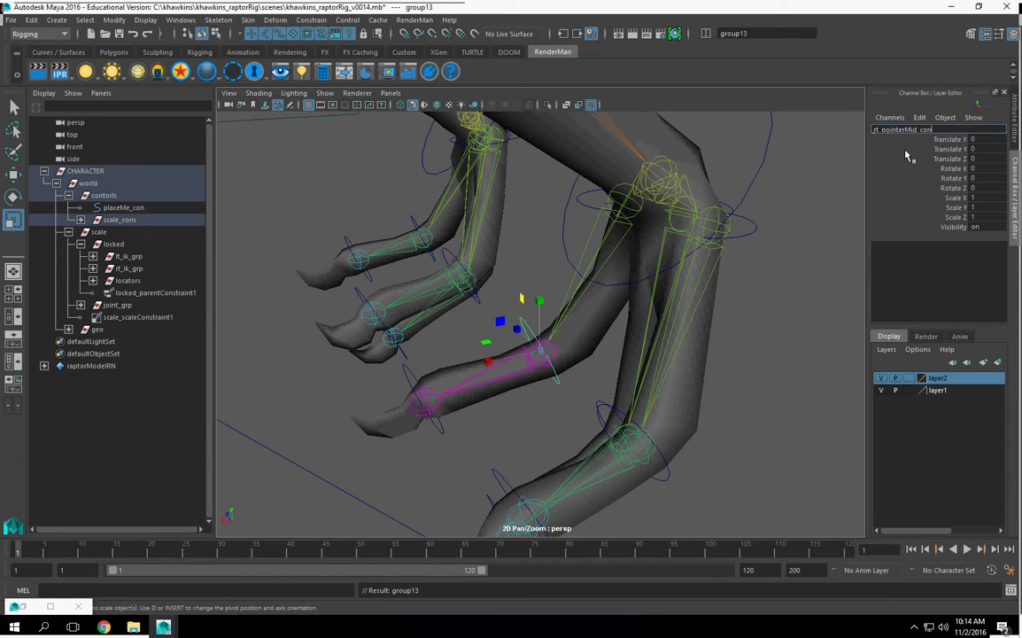
type("rt_pointerMid_con_grp")
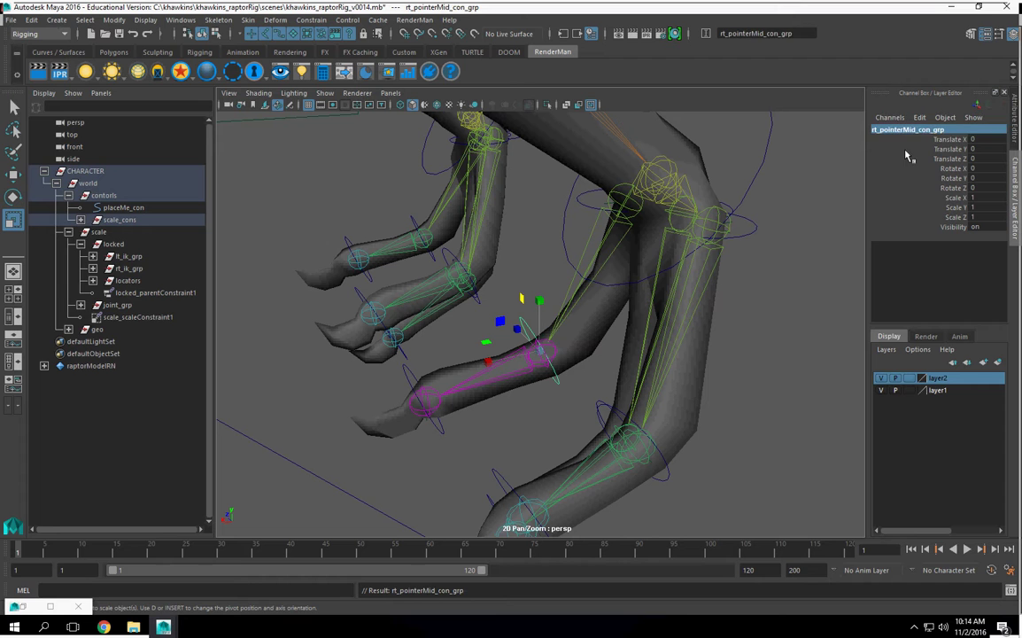
key("Return")
Group rt_pointerTip_con on its own and name the new group rt_pointerTip_con_grp
left_click(424, 398)
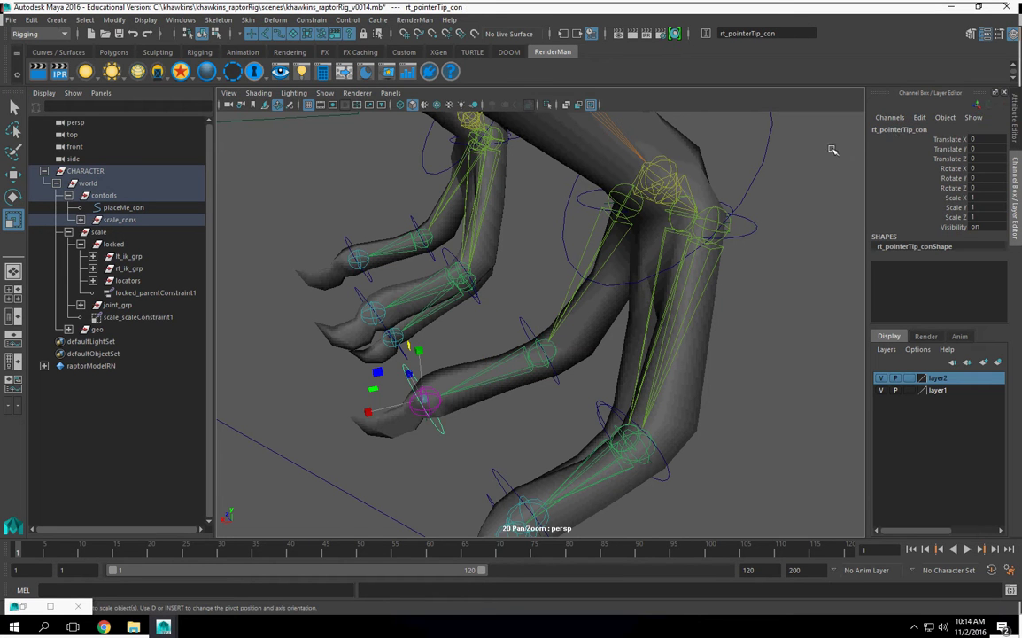
left_click(900, 129)
key("ctrl+c")
left_click(459, 436)
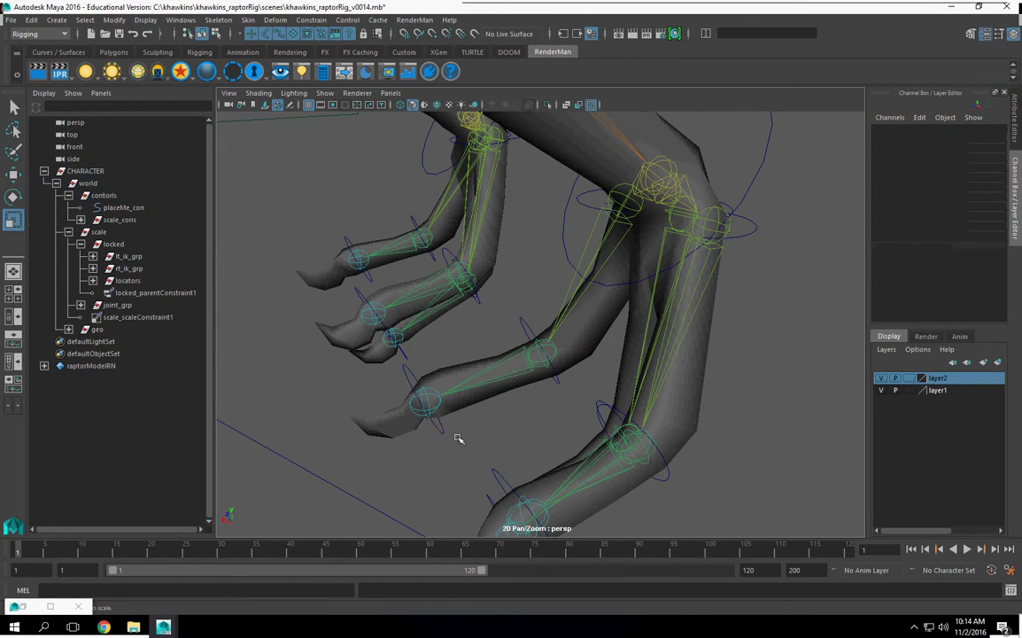
left_click(438, 425)
key("ctrl+g")
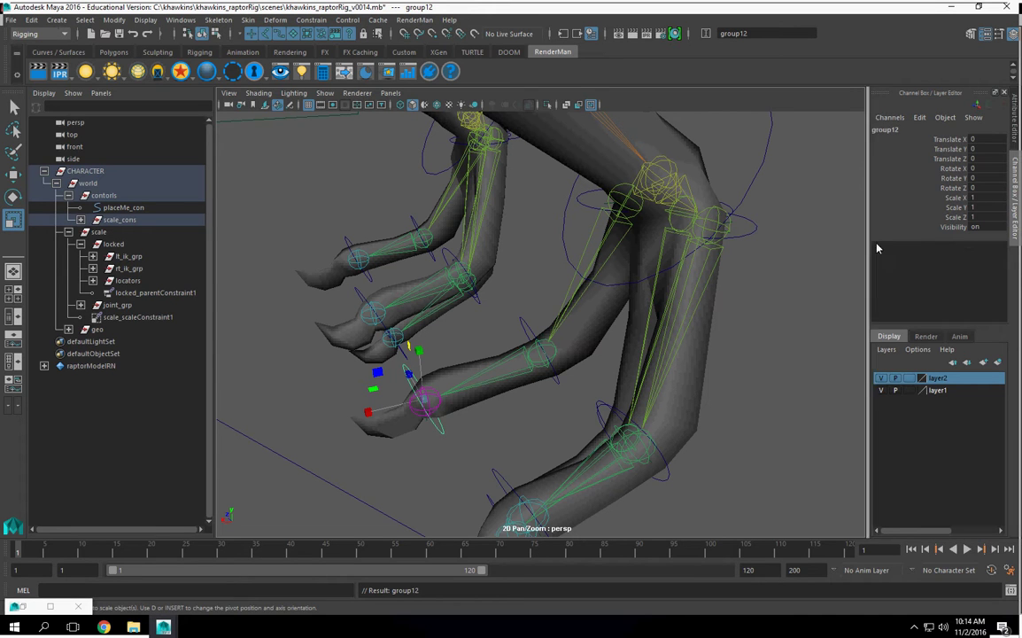
left_click(889, 129)
key("ctrl+v")
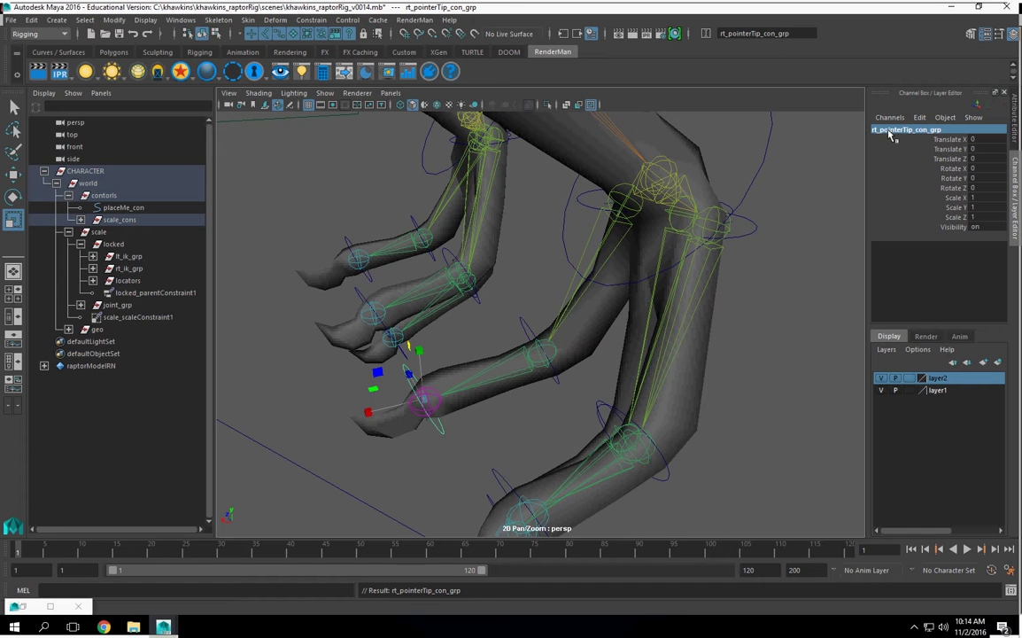
Group the right middle finger's mid control, rt_lt_middleMid_con, on its own and name the group rt_lt_middleMid_con_grp
left_click_drag(603, 306, 620, 348, "alt")
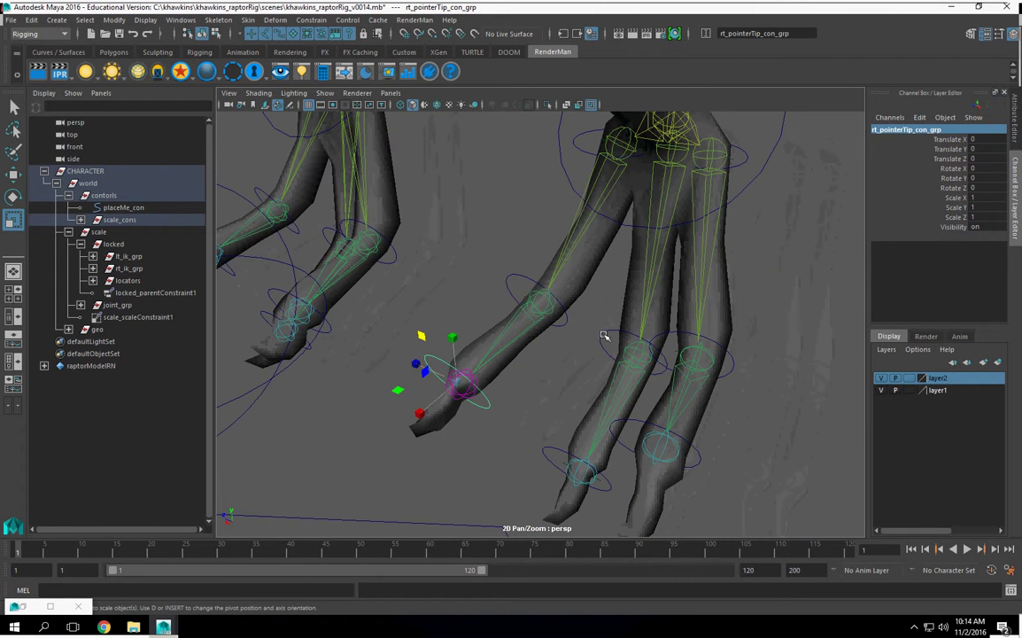
left_click(603, 335)
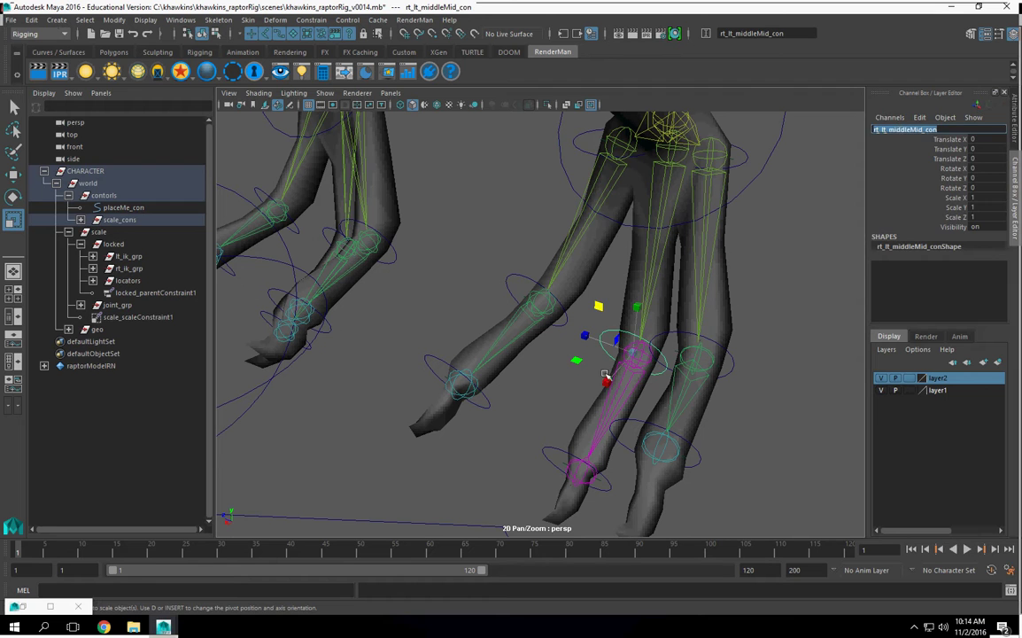
left_click(611, 329)
left_click(610, 329)
key("ctrl+g")
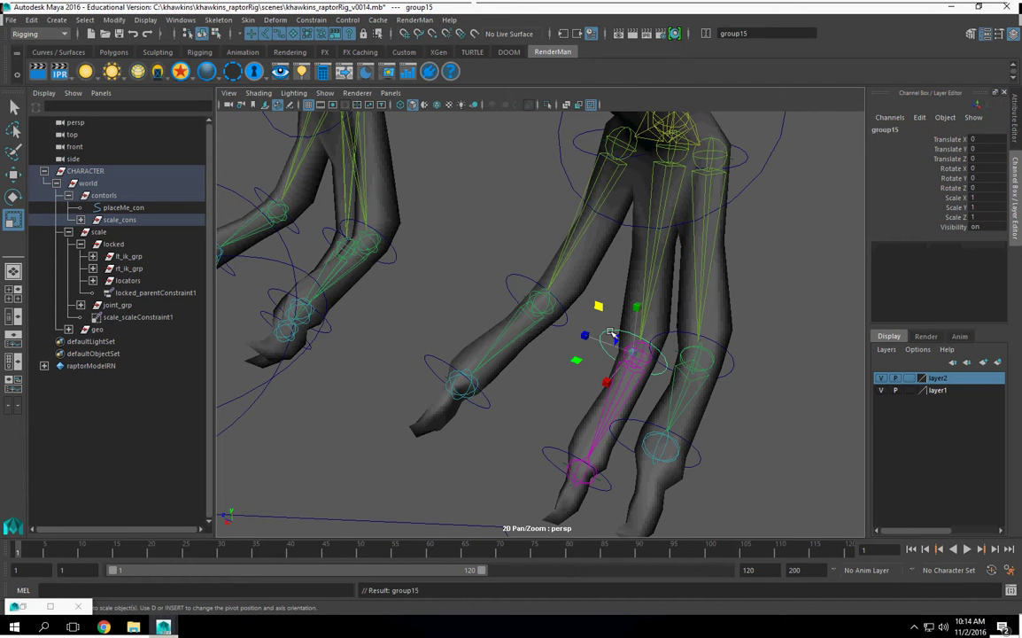
double_click(879, 130)
type("rt_lt_middleMid_con")
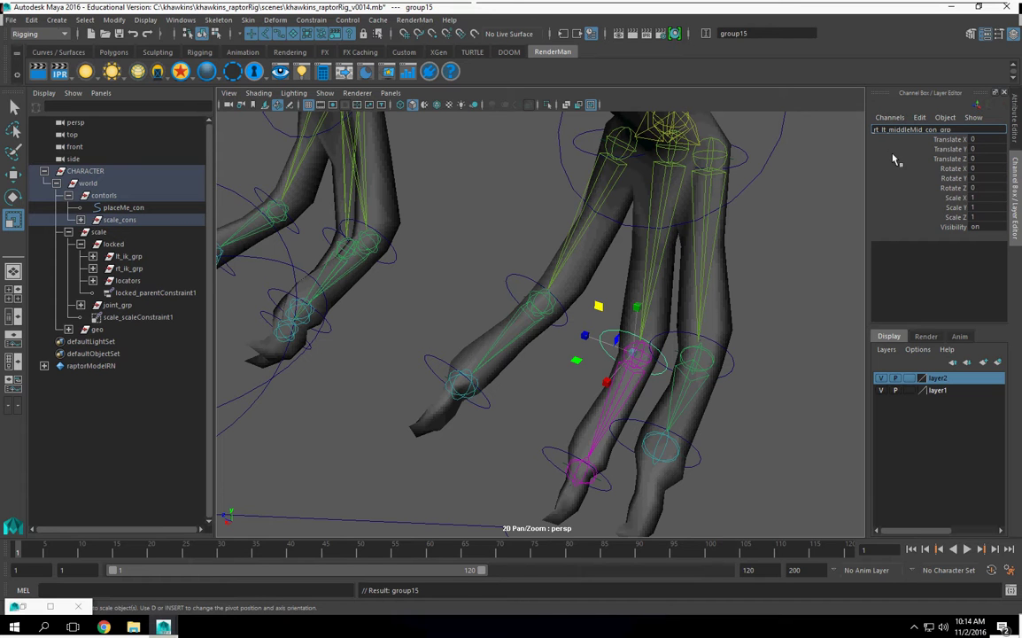
key("Return")
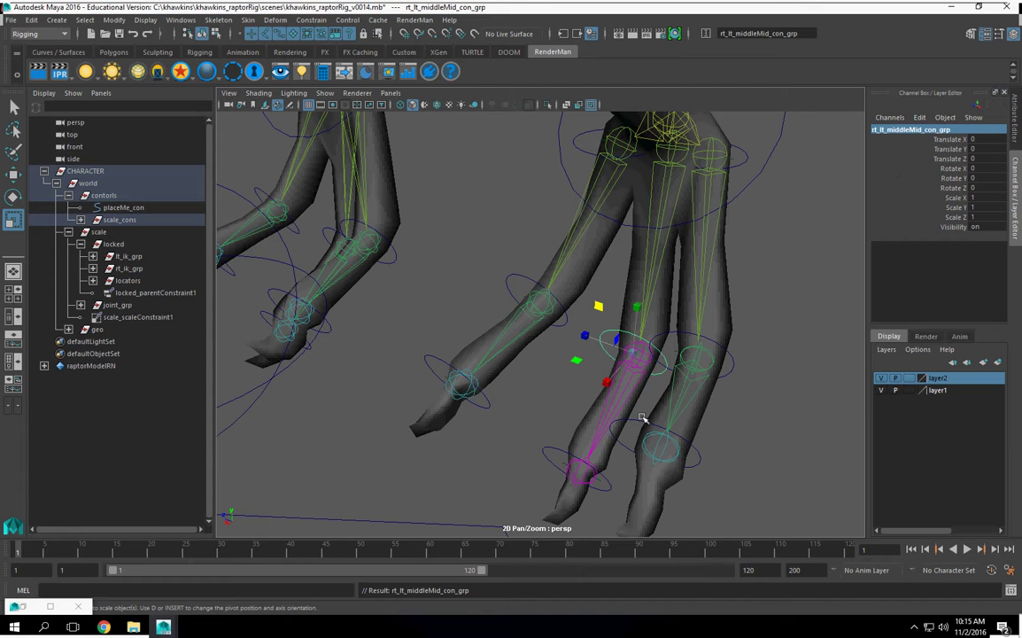
Group rt_middleTip_con on its own and name the new group rt_middleTip_con_grp
middle_click_drag(616, 443, 540, 432)
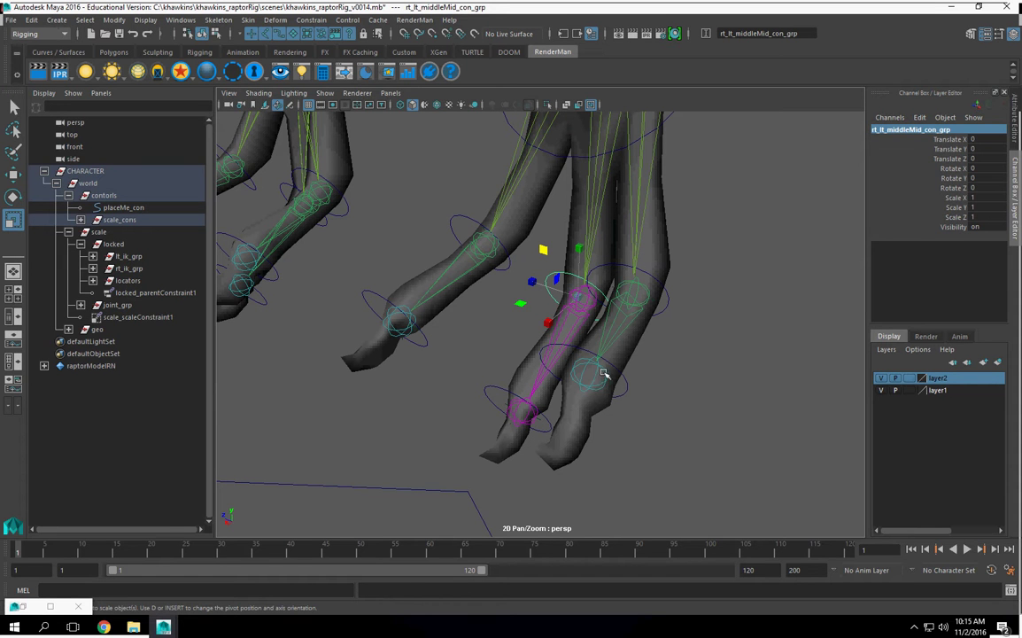
left_click_drag(610, 388, 649, 409, "alt")
middle_click_drag(649, 409, 599, 402, "alt")
left_click_drag(599, 403, 612, 407, "alt")
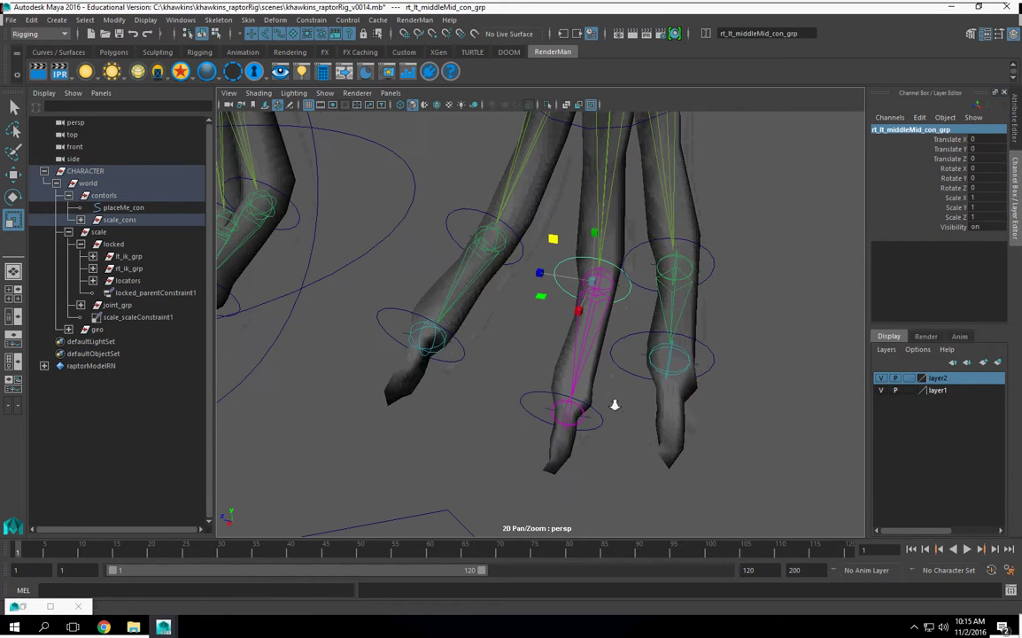
left_click_drag(586, 444, 561, 428, "alt")
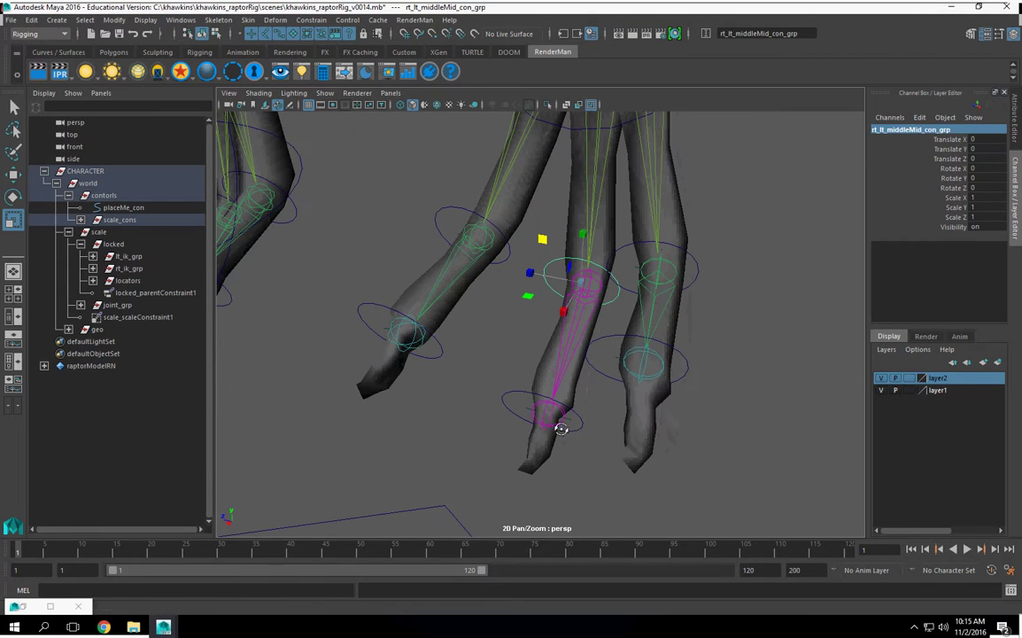
left_click(518, 392)
left_click(895, 129)
key("ctrl+c")
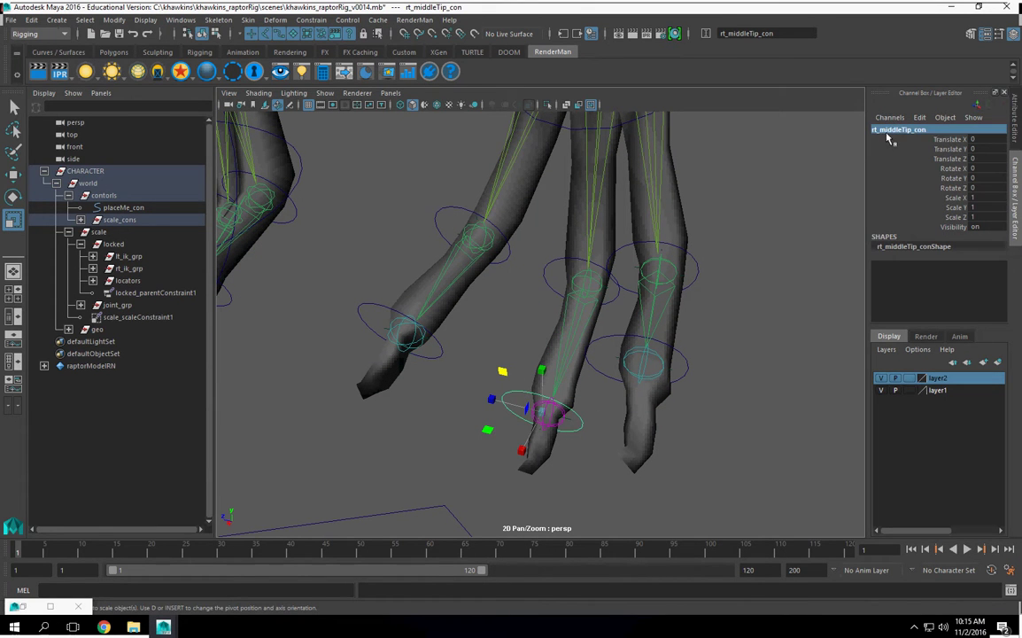
left_click(491, 358)
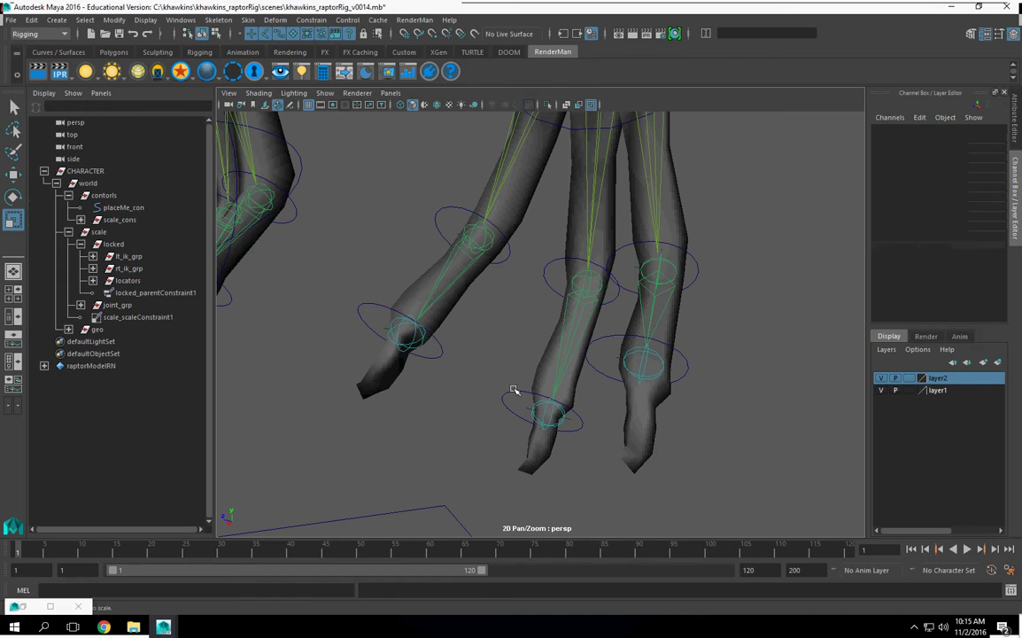
left_click(515, 392)
key("ctrl+g")
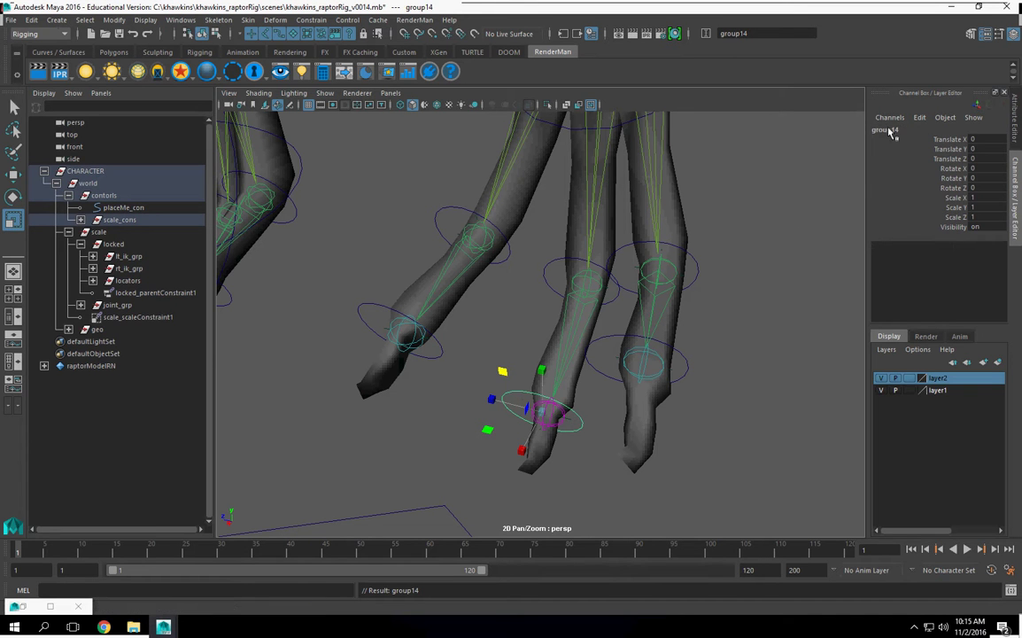
left_click(888, 131)
key("ctrl+v")
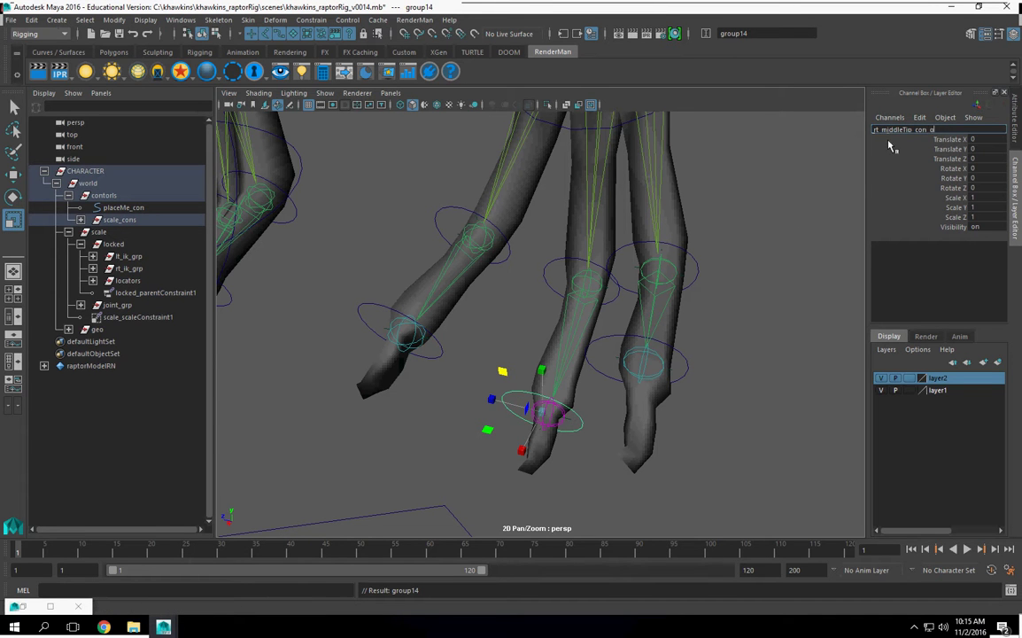
key("Return")
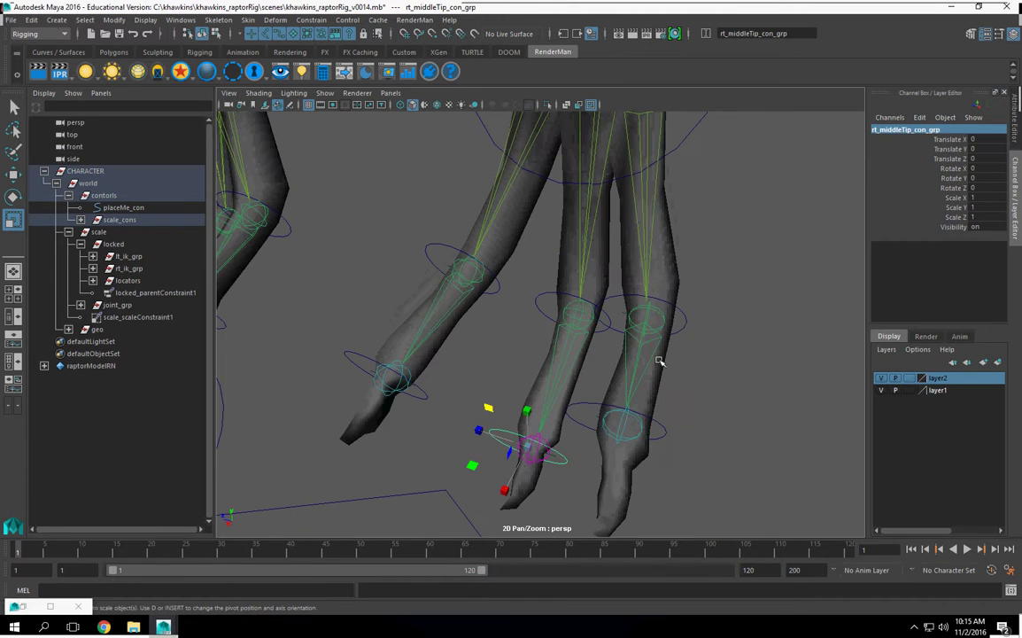
Group rt_pinkeyMid_con on its own and name the new group rt_pinkeyMid_con_grp
left_click_drag(662, 358, 689, 325, "alt")
left_click(686, 324)
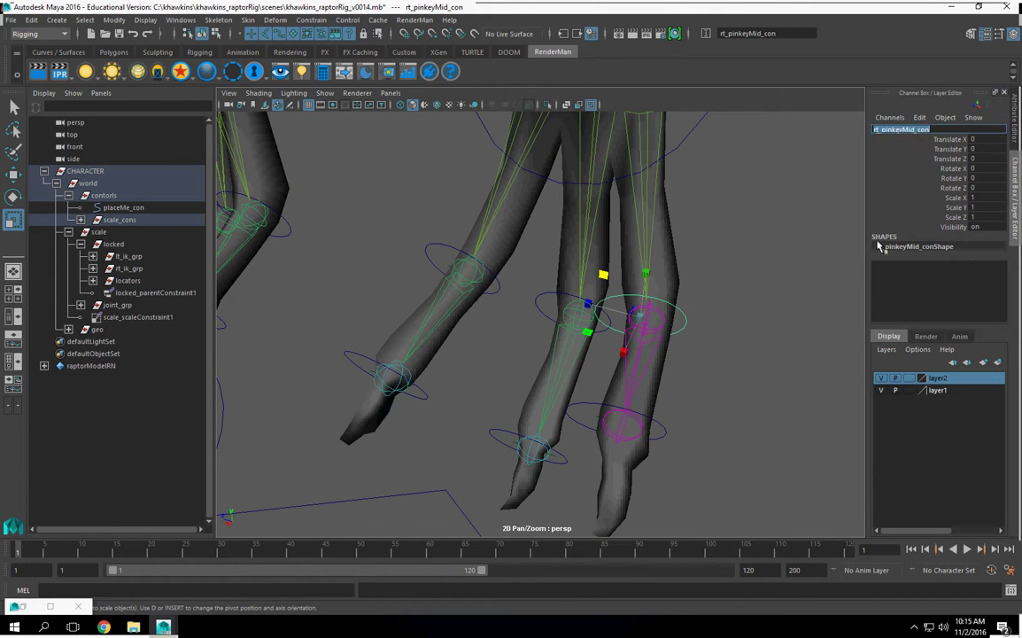
left_click(776, 318)
left_click(688, 314)
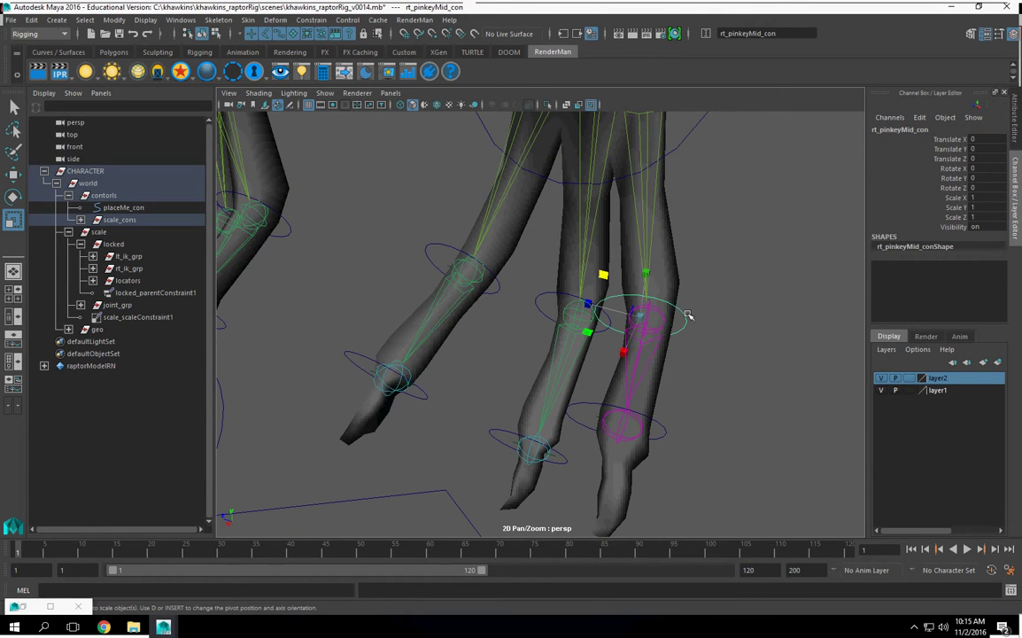
key("ctrl+g")
left_click(890, 129)
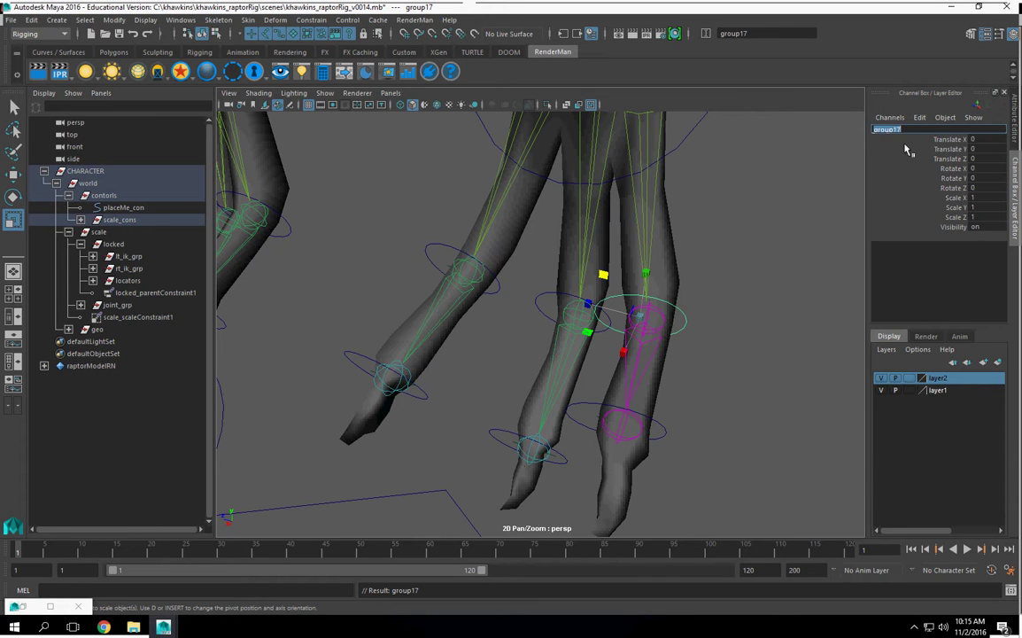
type("rt_pinkyMid_con")
key("Return")
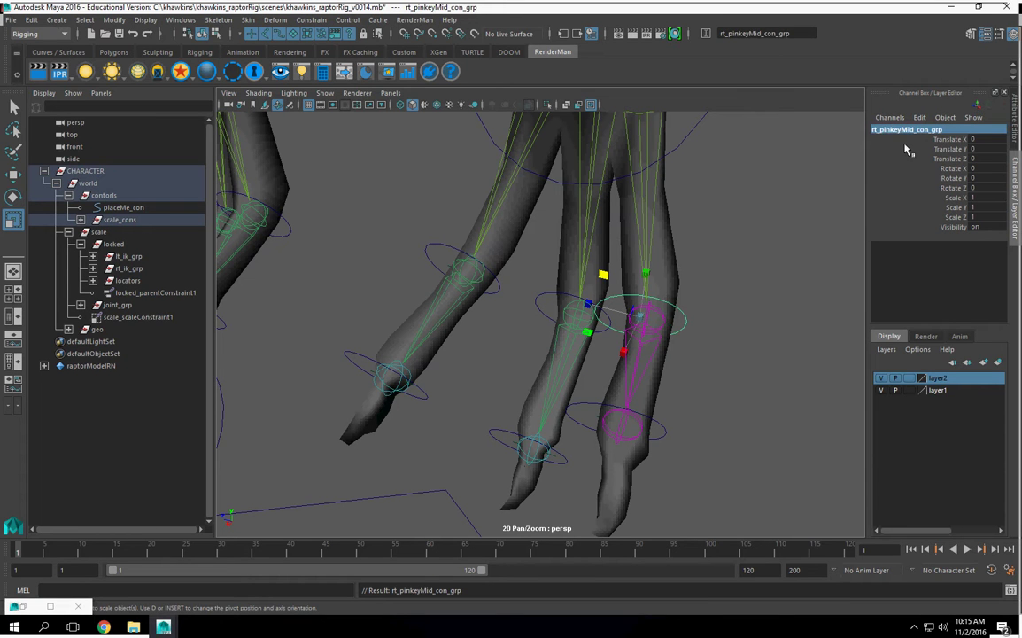
Group rt_pinkeyTip_con on its own and name the new group rt_pinkeyTip_con_grp
left_click(666, 428)
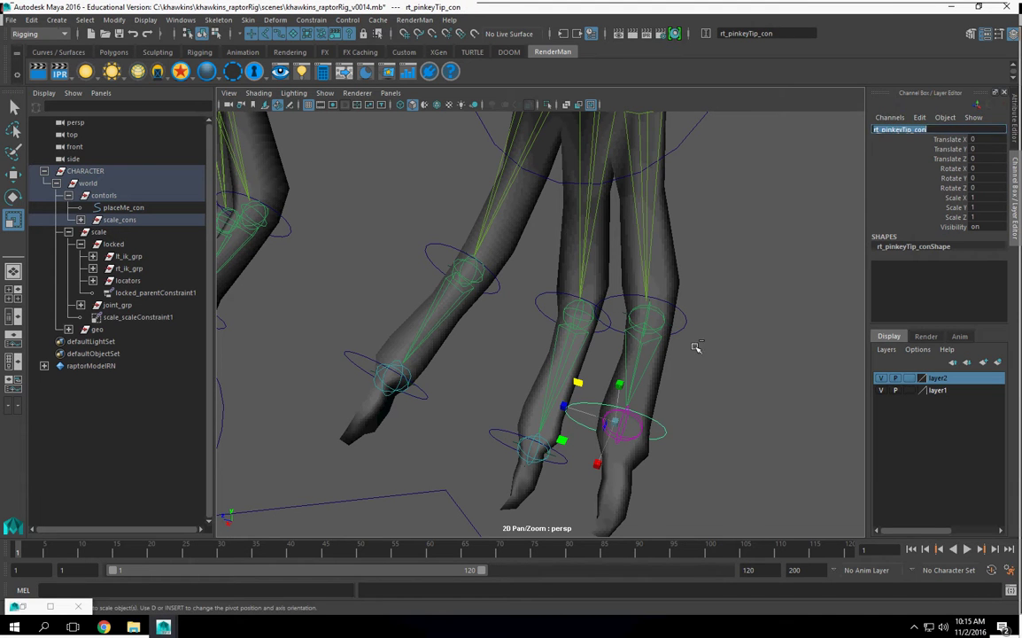
left_click(663, 419)
left_click(663, 421)
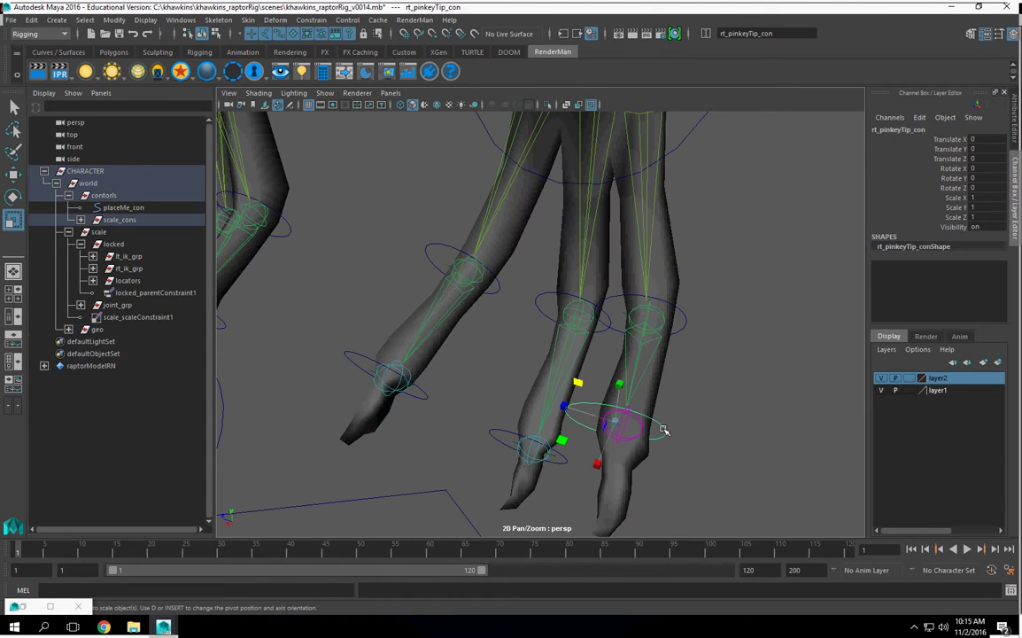
key("ctrl+g")
double_click(886, 130)
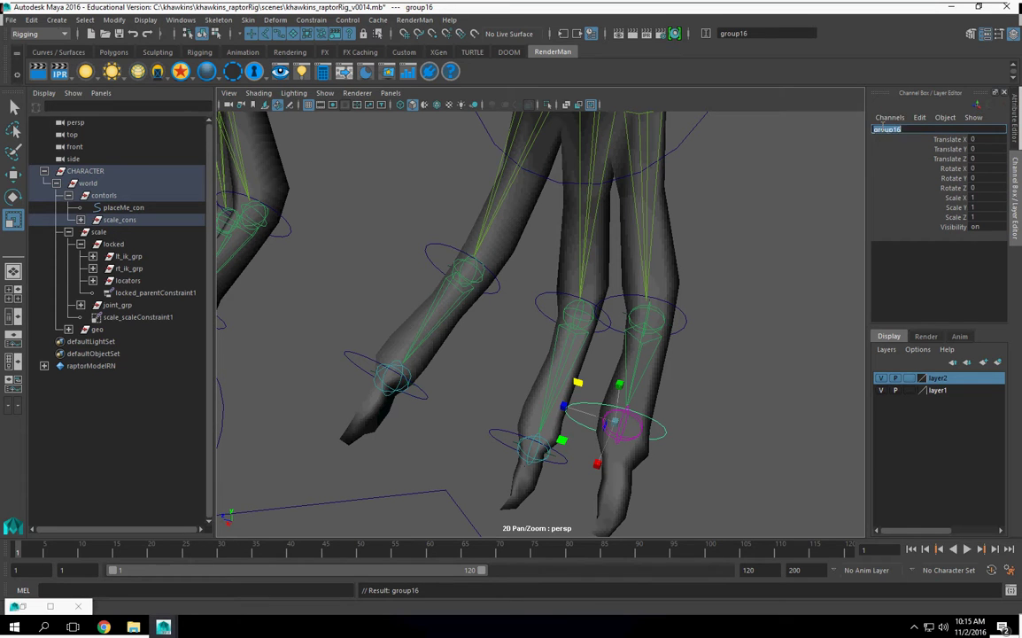
type("rt_pinkeyTip_con_grp")
key("Return")
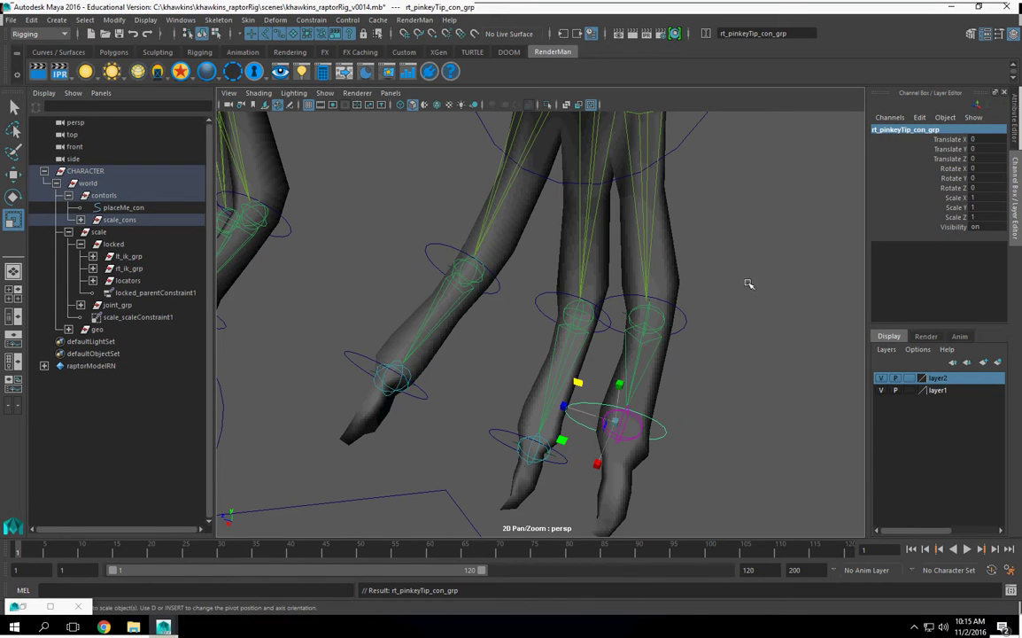
right_click_drag(749, 282, 701, 334, "alt")
left_click_drag(701, 333, 224, 366, "alt")
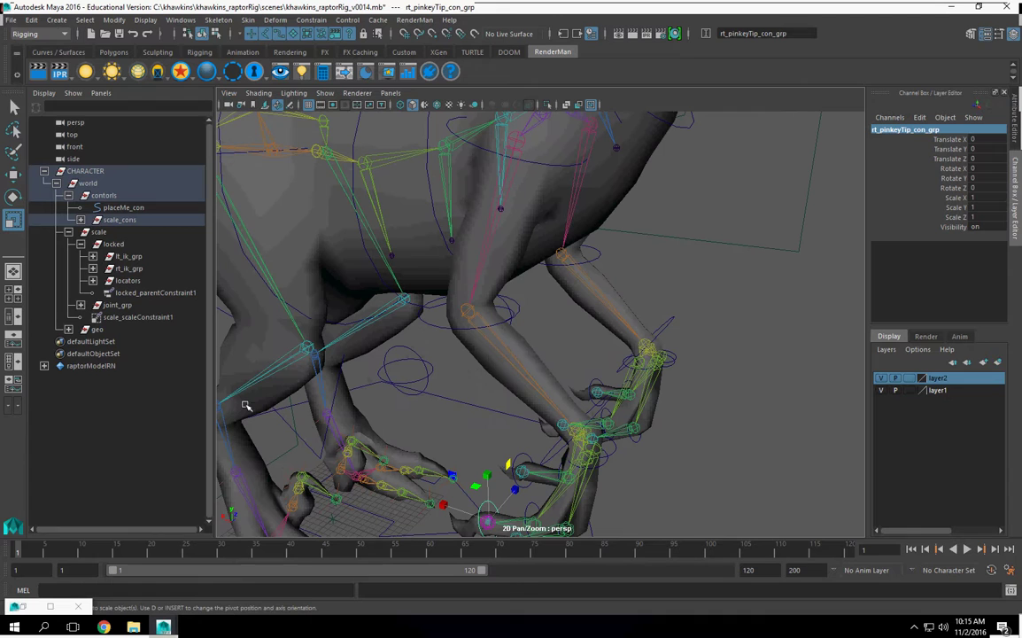
Expand scale_cons and its lt_arm_grp in a widened Outliner to list the right arm control groups
left_click(80, 219)
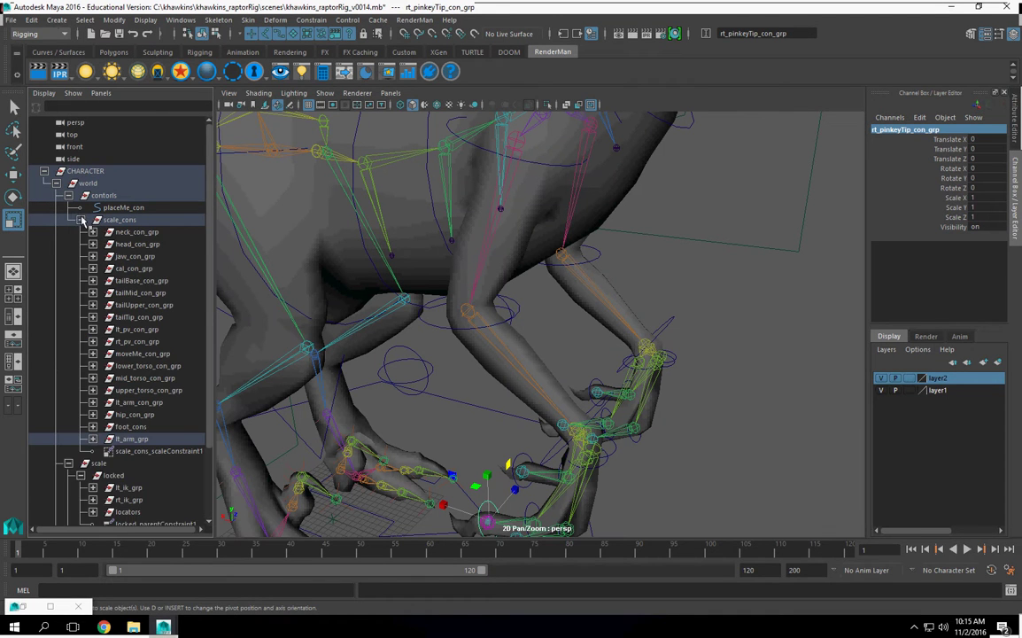
left_click(93, 438)
left_click_drag(216, 361, 267, 359)
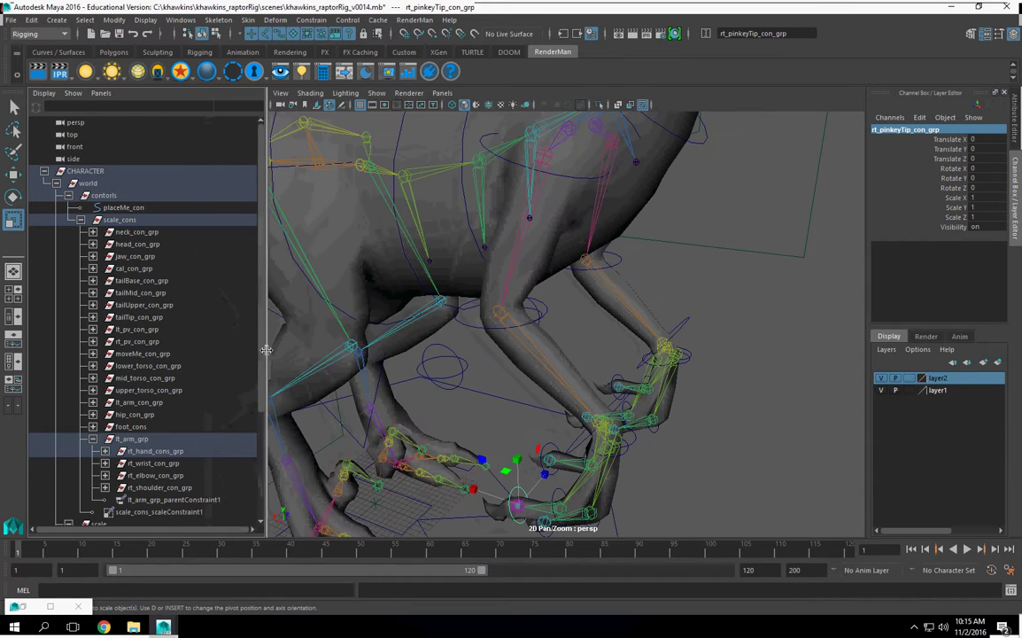
scroll(177, 355, "down", 4)
left_click_drag(453, 234, 454, 299, "alt")
right_click_drag(454, 299, 534, 180, "alt")
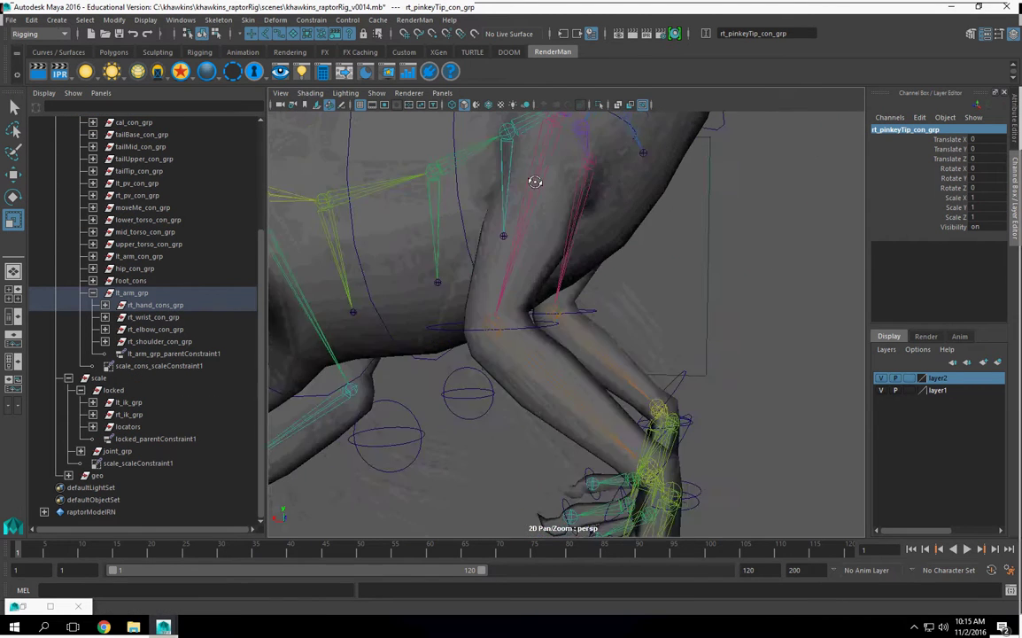
left_click_drag(535, 180, 673, 252, "alt")
Examine which objects drive the parent constraints on the left shoulder, arm and elbow control groups
left_click(674, 251)
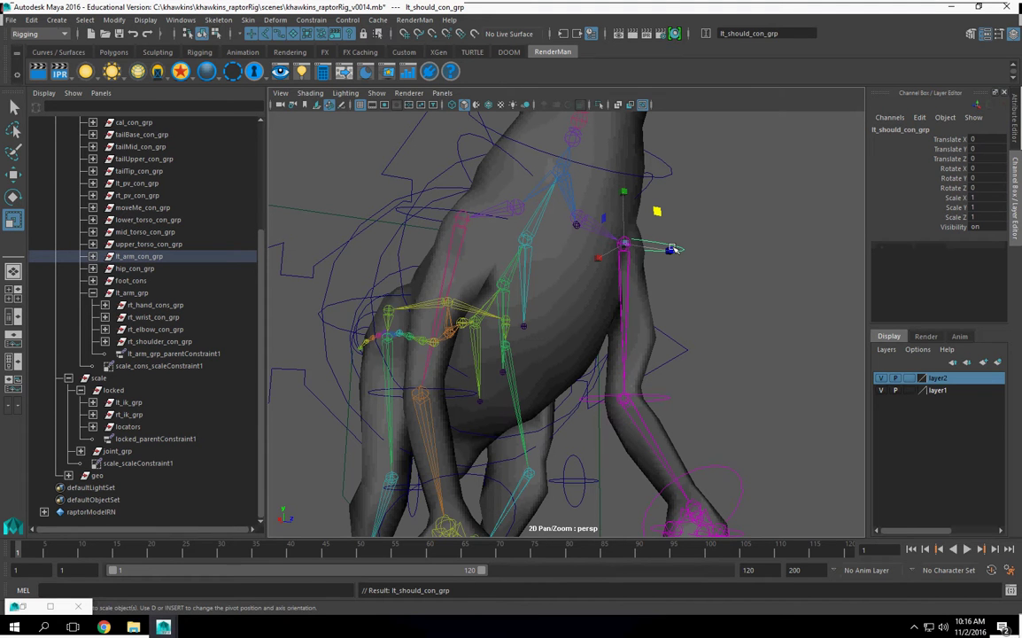
left_click_drag(705, 308, 698, 314, "alt")
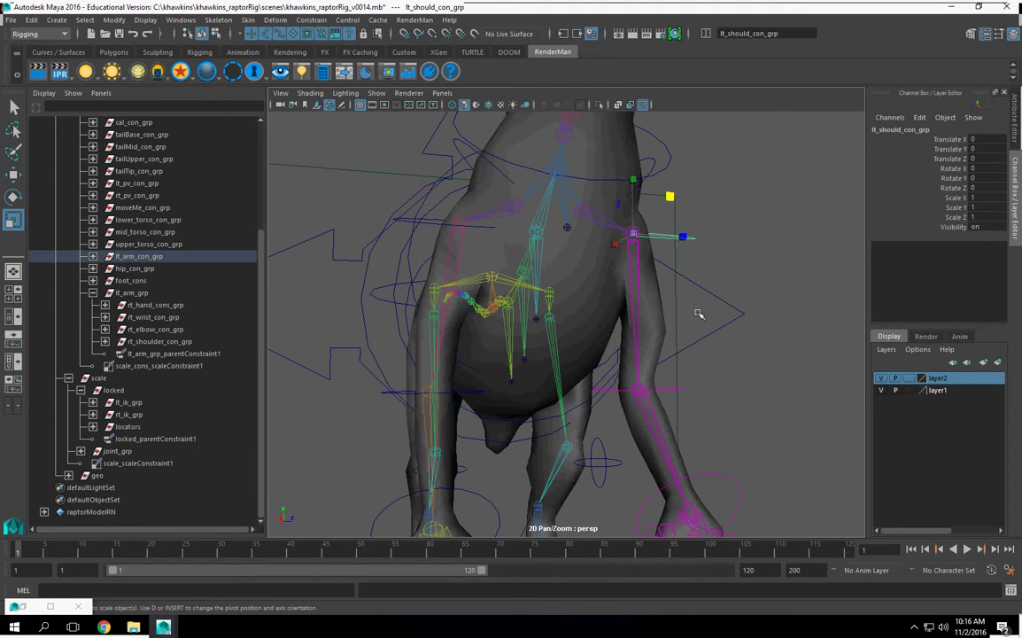
key("Up")
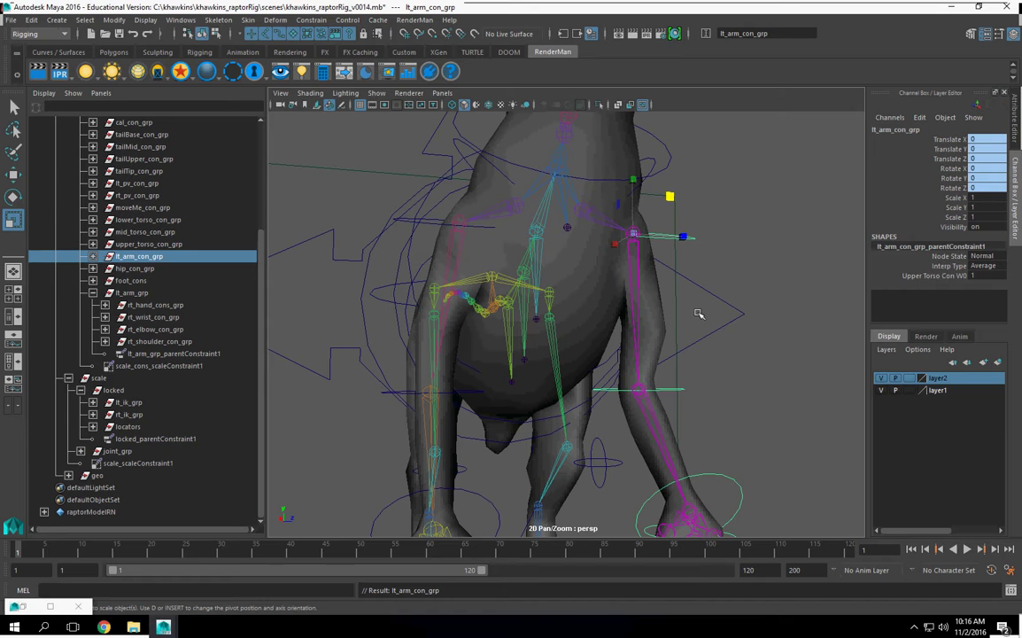
left_click(767, 277)
left_click(679, 238)
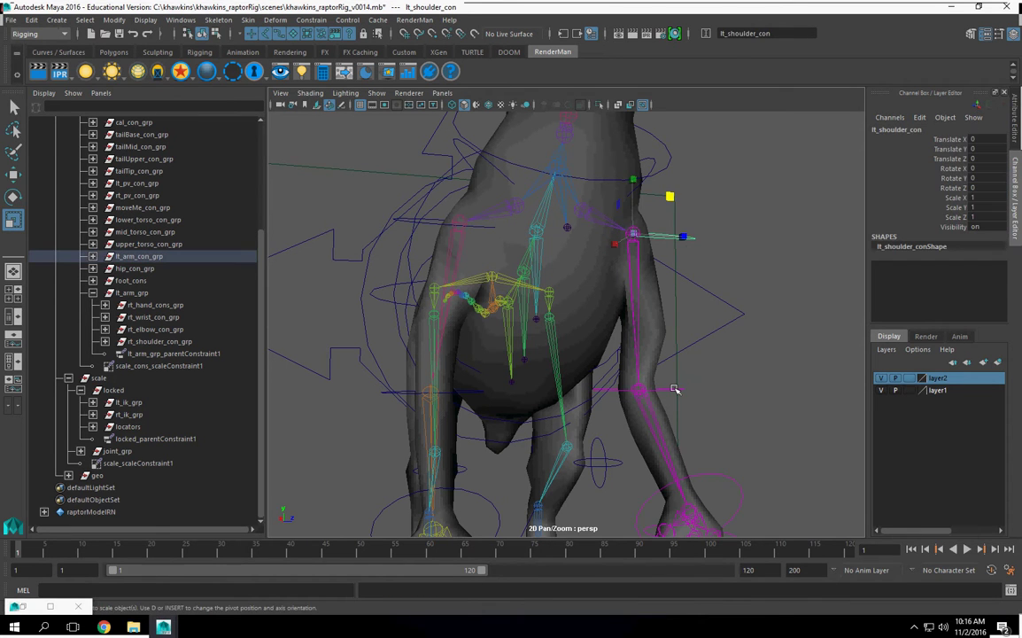
left_click(682, 390)
key("Up")
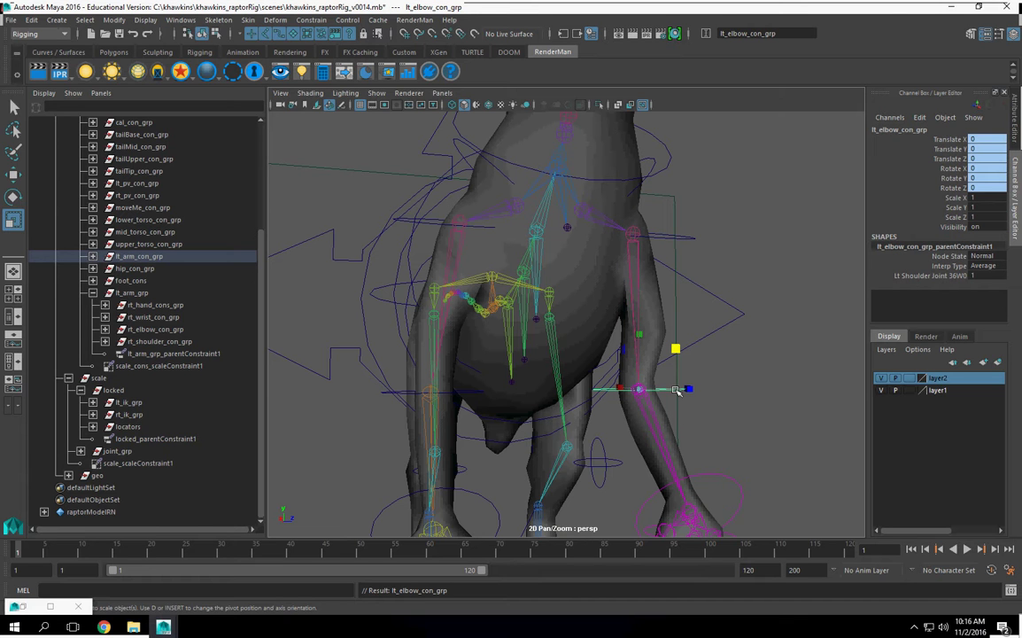
left_click_drag(554, 353, 610, 293, "alt")
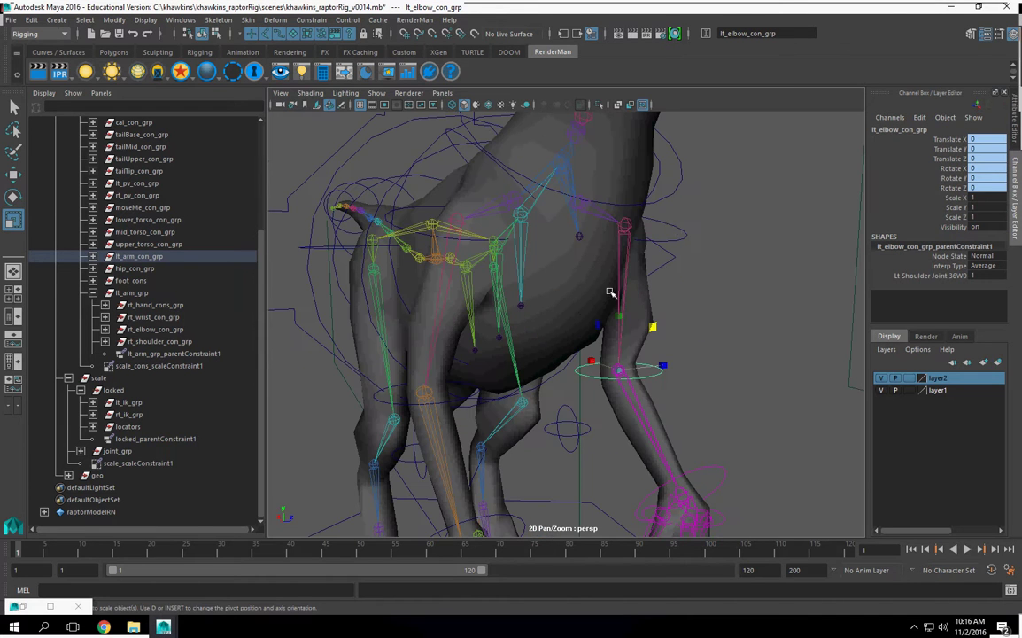
left_click(684, 238)
key("Up")
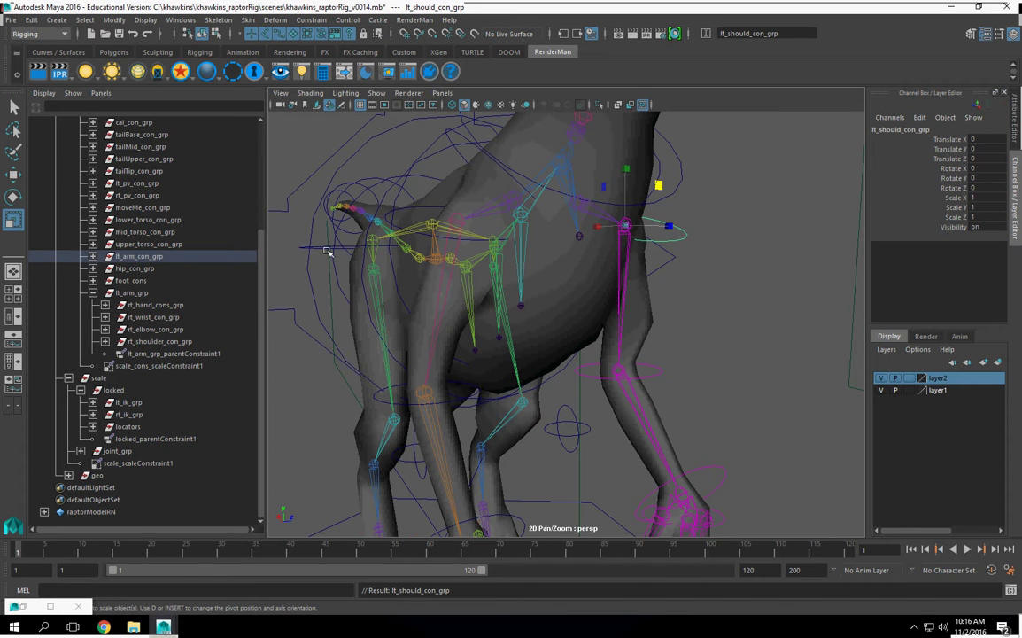
left_click_drag(373, 192, 398, 250, "alt")
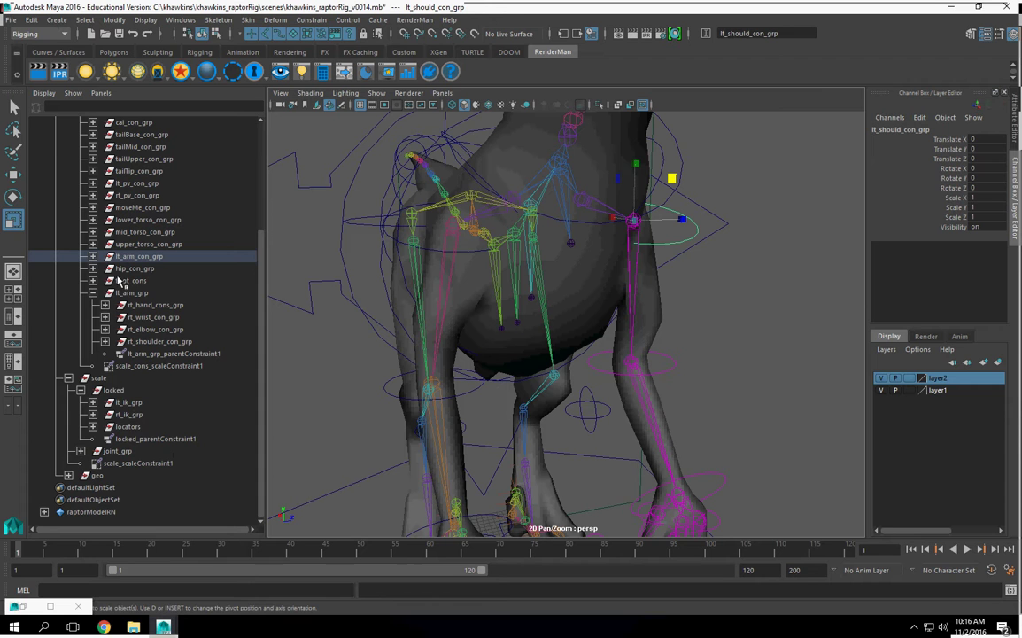
left_click_drag(495, 309, 570, 322, "alt")
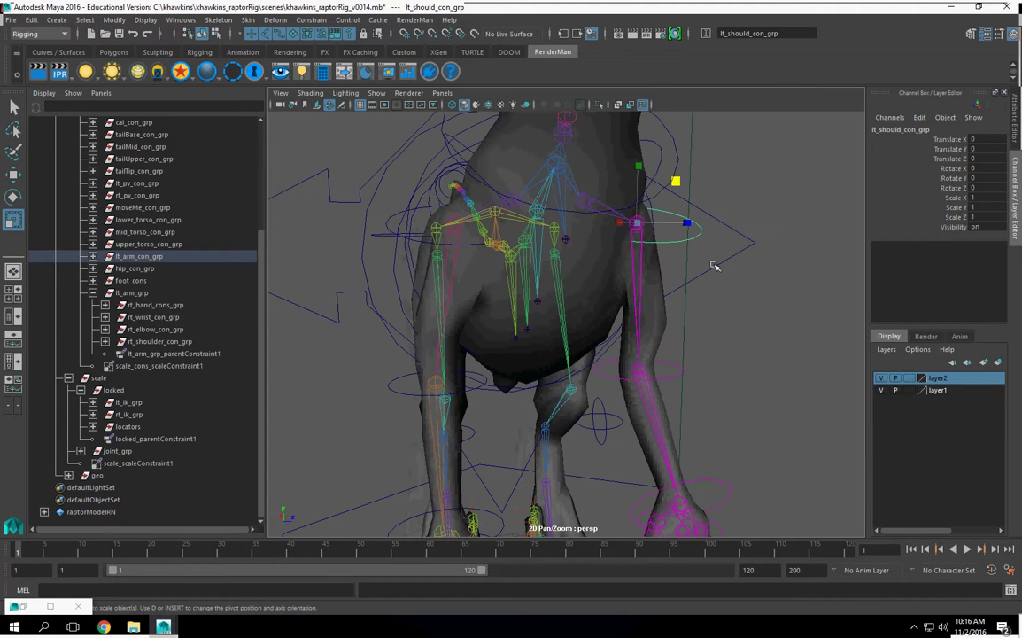
key("Up")
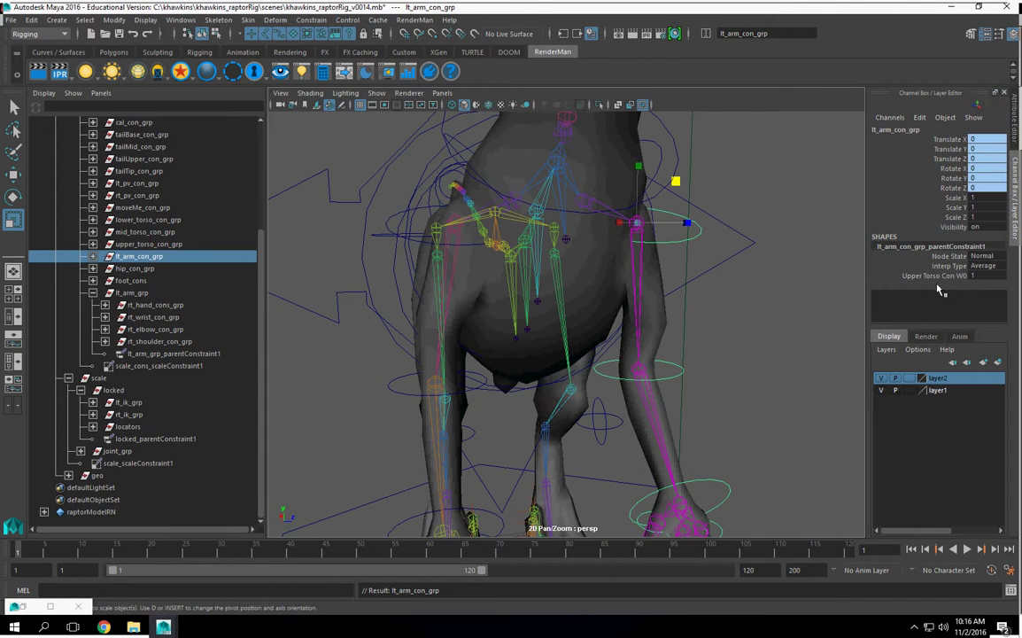
Examine the parent constraint on lt_arm_grp, the top group above the right shoulder control
left_click_drag(555, 354, 416, 259, "alt")
left_click(373, 252)
key("Up")
key("Up")
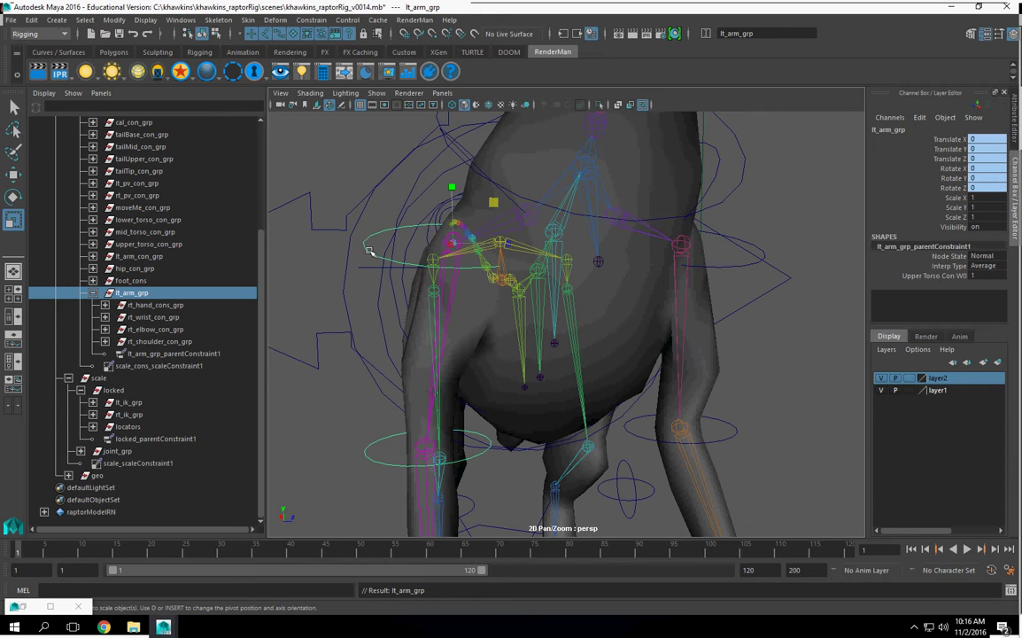
Parent-constrain rt_elbow_con_grp to the right shoulder joint, rt_shoulder_joint36
left_click_drag(381, 257, 512, 306, "alt")
scroll(398, 361, "up", 3)
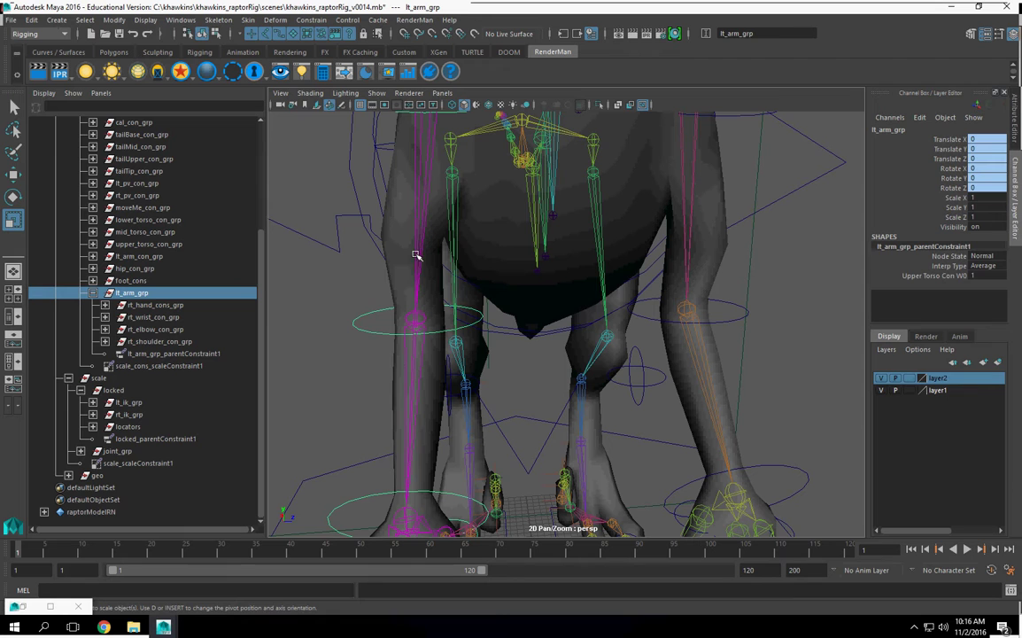
left_click(372, 334)
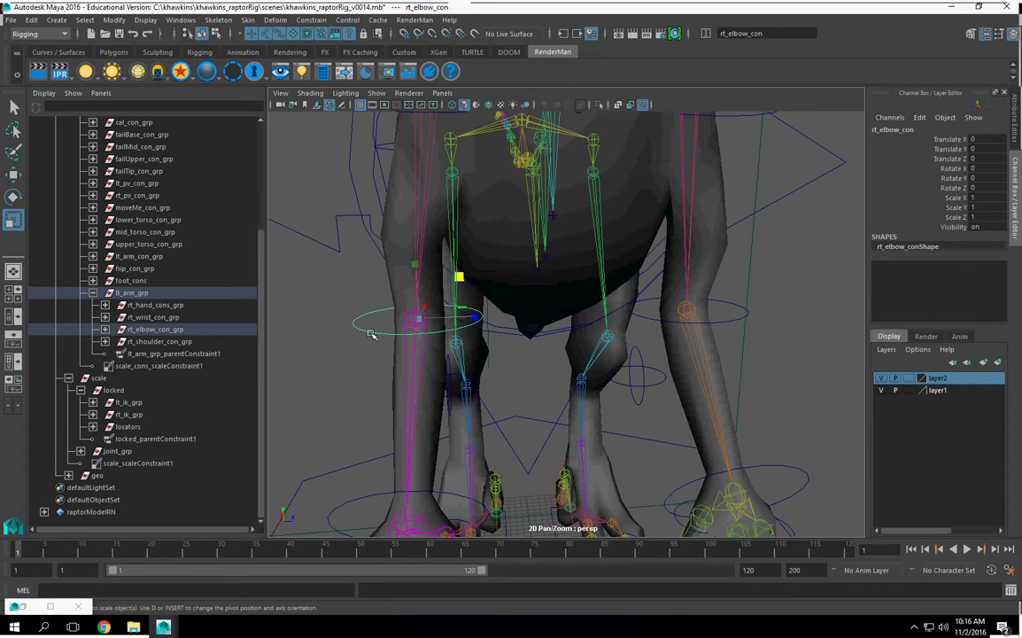
left_click(334, 367)
left_click(418, 225)
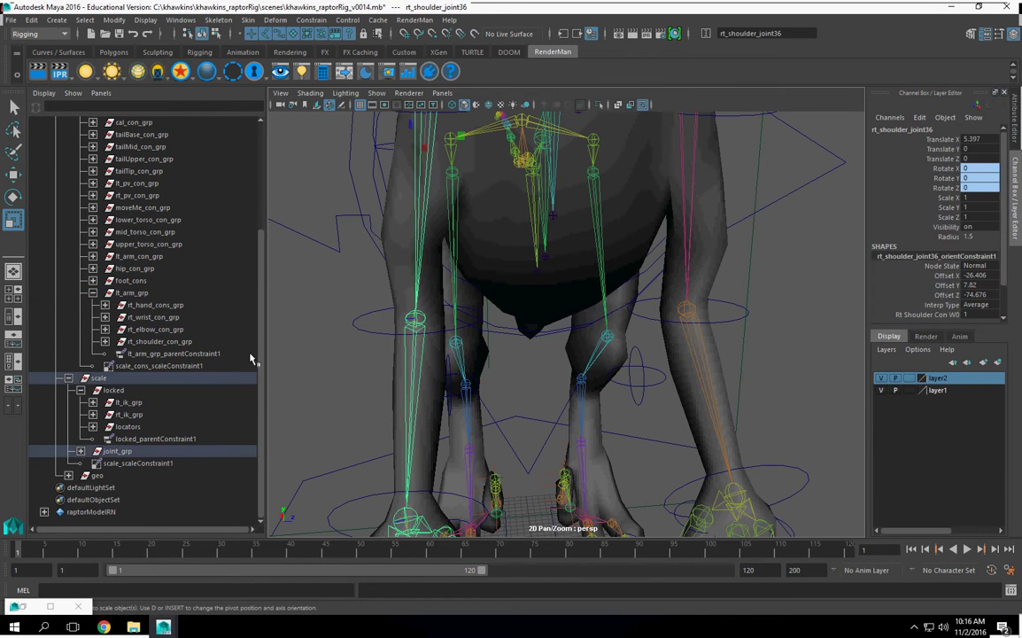
left_click(155, 329, "ctrl")
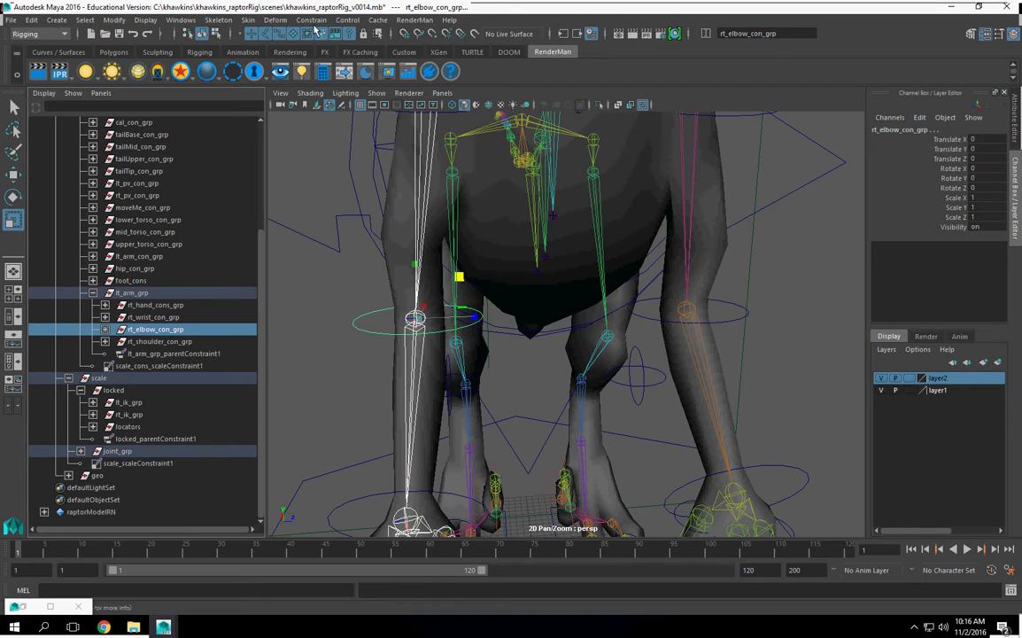
left_click(311, 19)
left_click(324, 53)
Parent-constrain rt_wrist_con_grp to the right elbow joint, rt_elbow_joint37
scroll(497, 328, "up", 3)
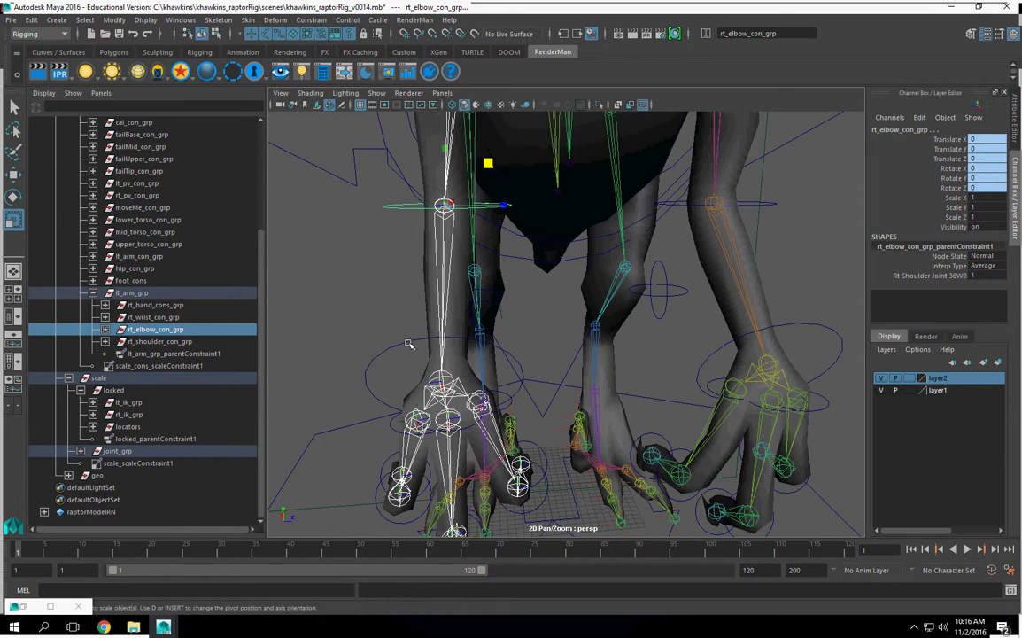
left_click(440, 298)
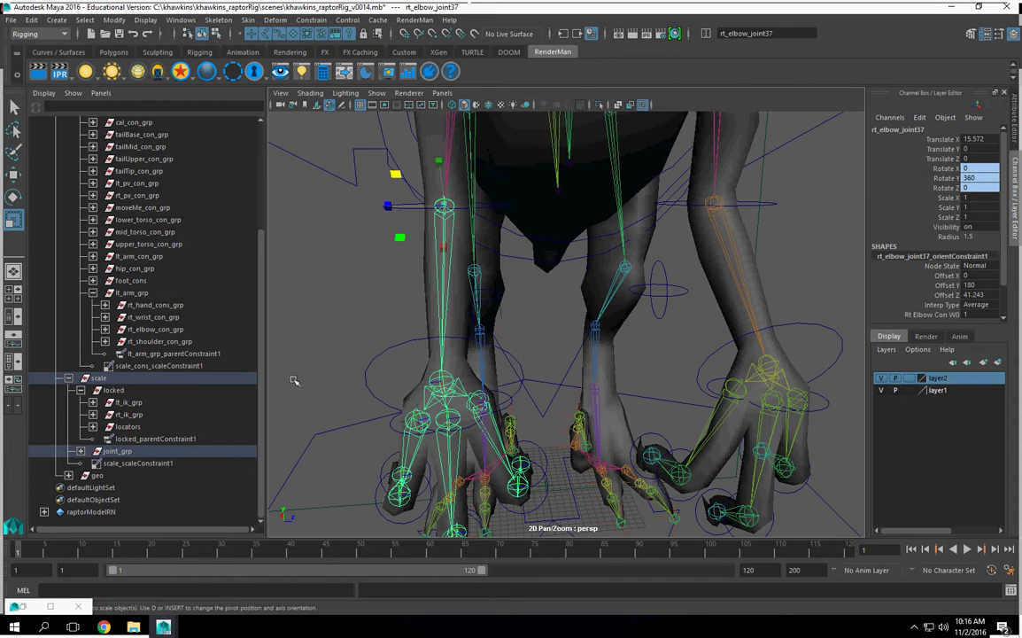
left_click(154, 318)
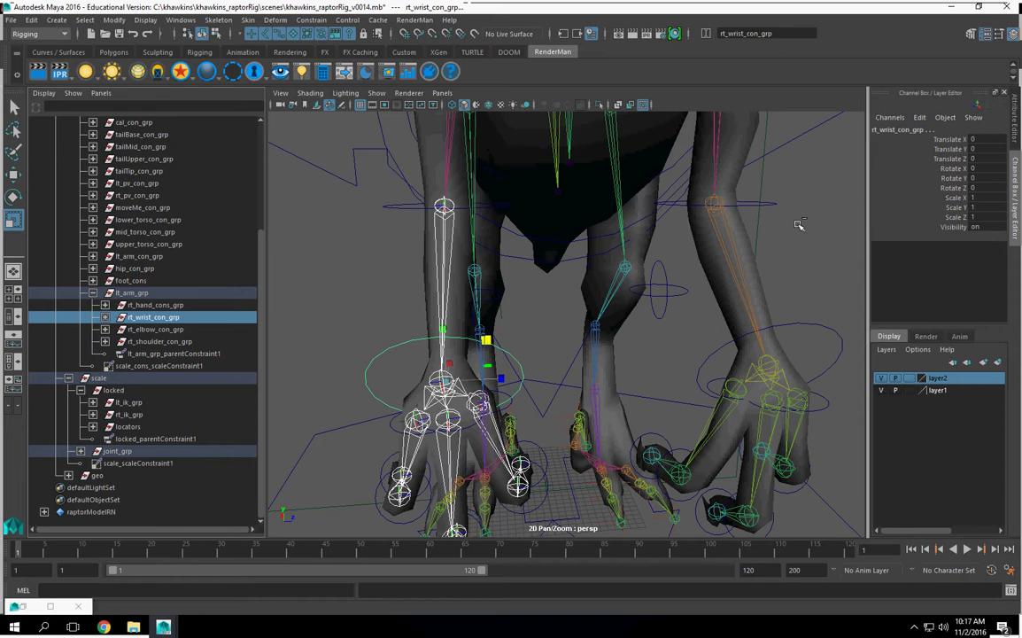
left_click(311, 20)
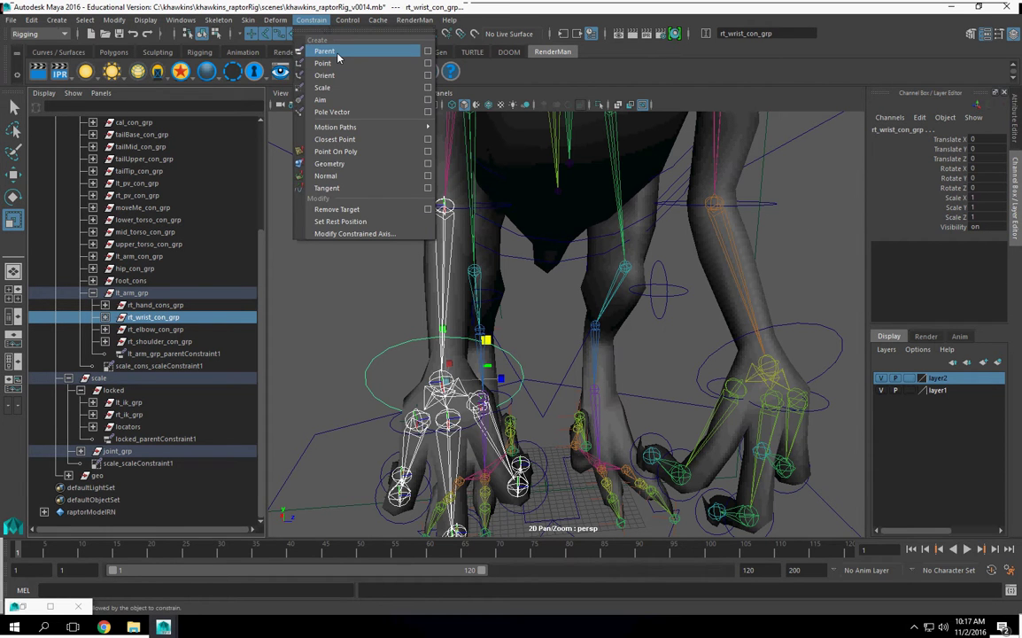
left_click(337, 57)
Parent-constrain rt_hand_cons_grp to the right wrist joint
middle_click_drag(410, 296, 399, 246, "alt")
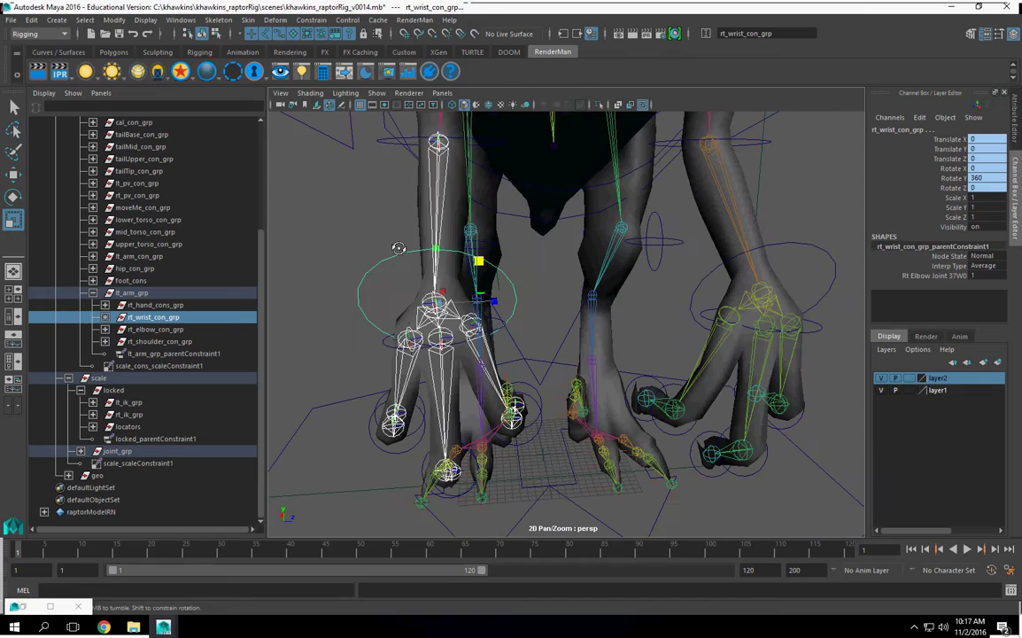
left_click_drag(399, 246, 387, 255, "alt")
right_click_drag(387, 255, 365, 285, "alt")
middle_click_drag(365, 285, 432, 293, "alt")
right_click_drag(431, 293, 393, 333, "alt")
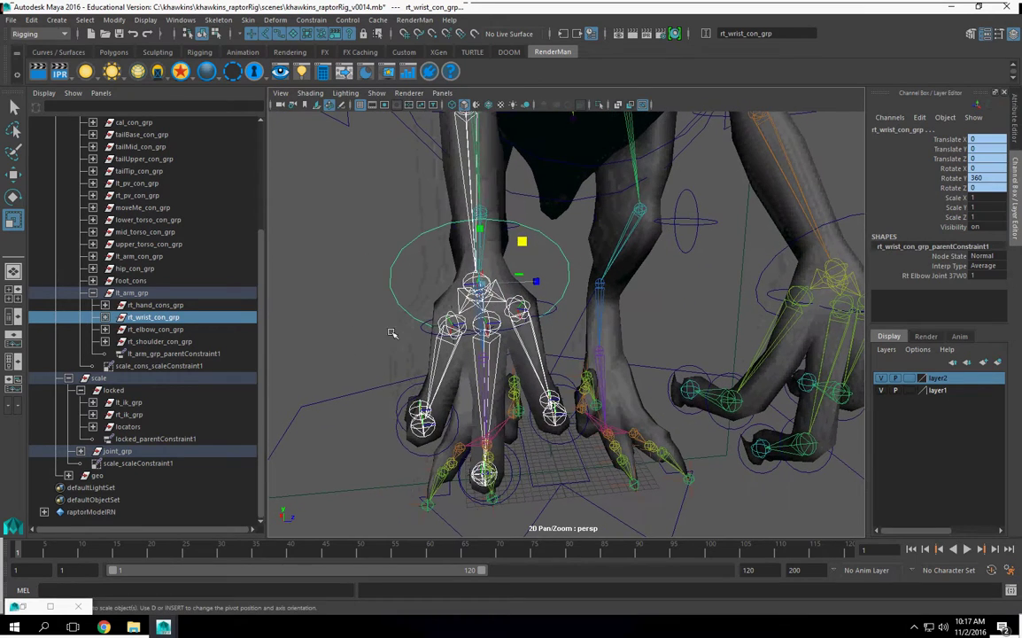
left_click(160, 307)
left_click_drag(388, 324, 514, 324, "alt")
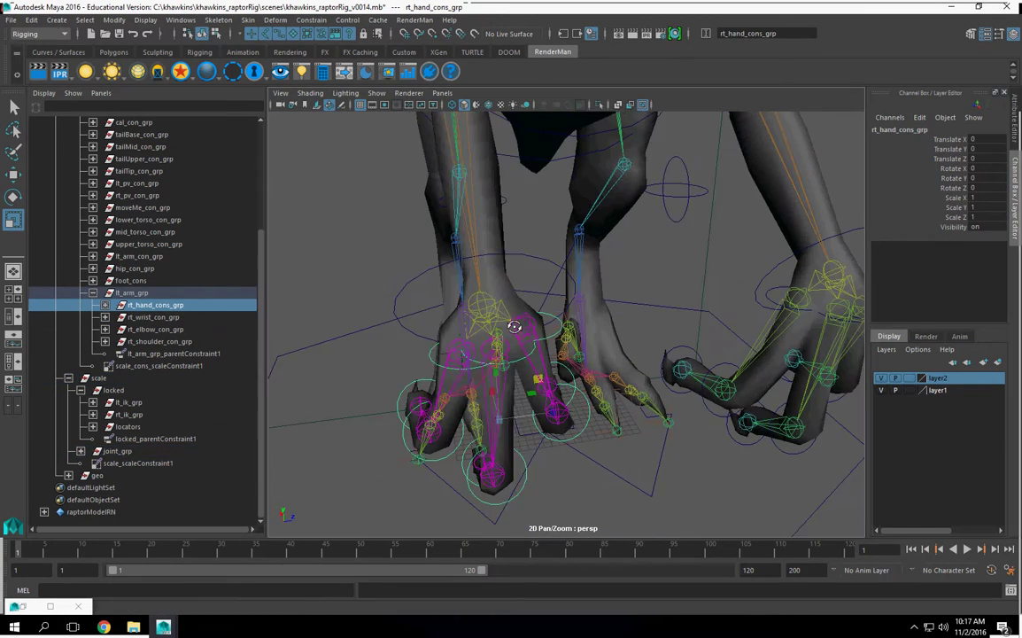
right_click_drag(514, 325, 493, 349, "alt")
left_click_drag(494, 349, 535, 334, "alt")
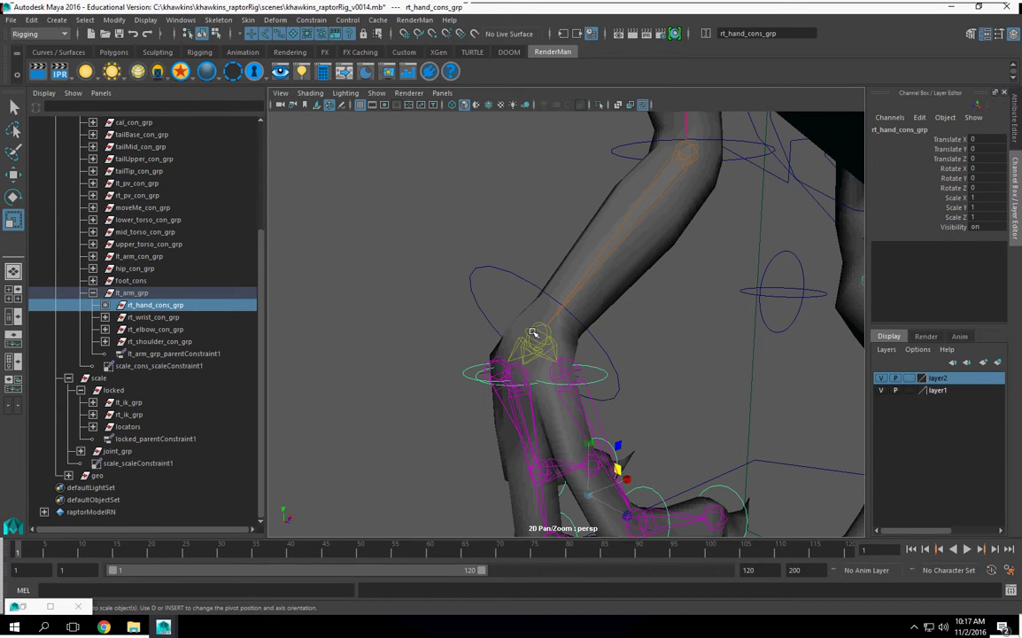
left_click(534, 332)
left_click(186, 306, "ctrl")
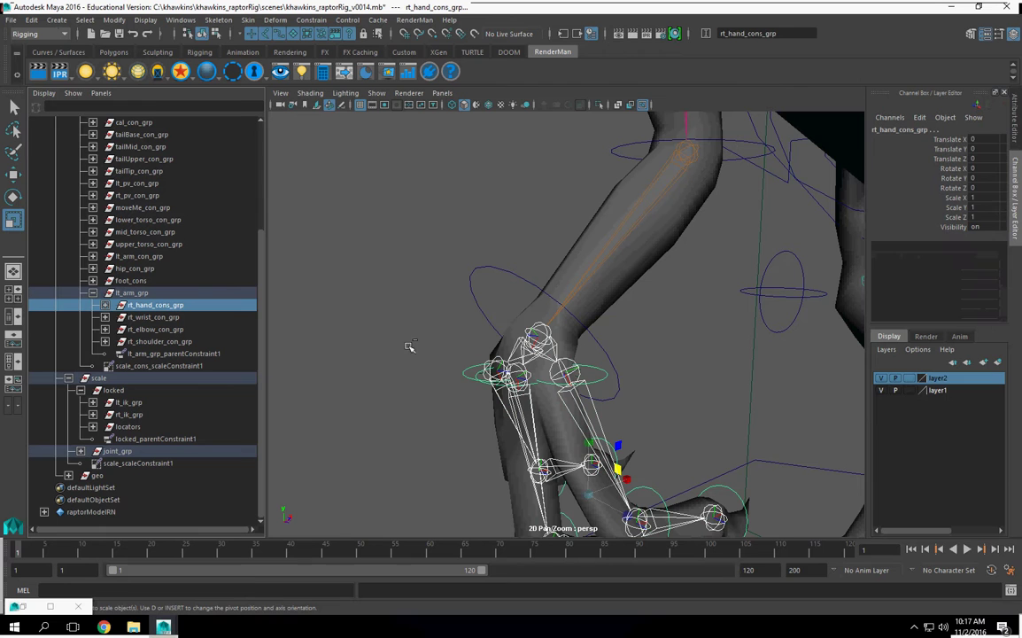
Test the hand by rotating rt_wrist_con about -71 degrees in Z, and undo the rotation
left_click_drag(461, 337, 472, 248, "alt")
left_click(594, 305)
left_click_drag(593, 305, 620, 266, "alt")
key("e")
key("ctrl+z")
key("ctrl+z")
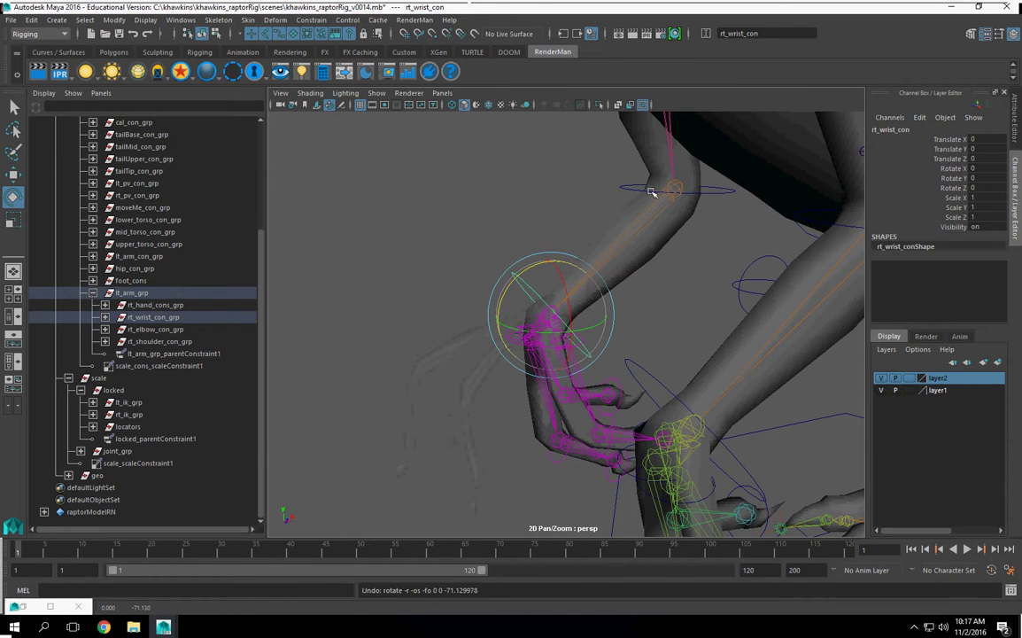
Check the right elbow control, test the arm chain by rotating rt_shoulder_con, and undo the rotations
left_click(625, 192)
middle_click_drag(650, 230, 636, 278, "alt")
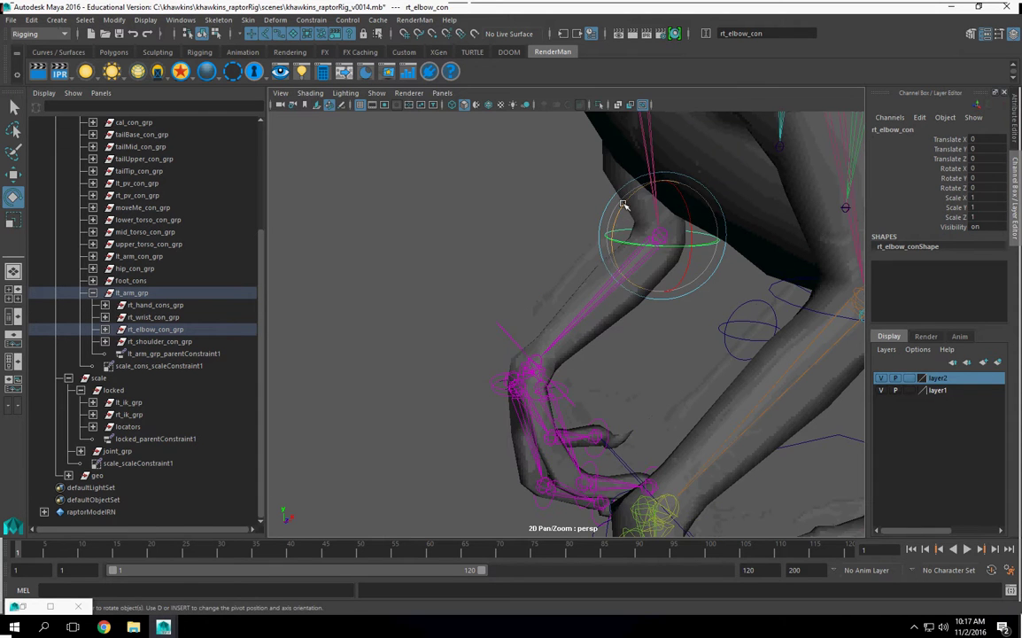
left_click_drag(624, 205, 589, 240, "alt")
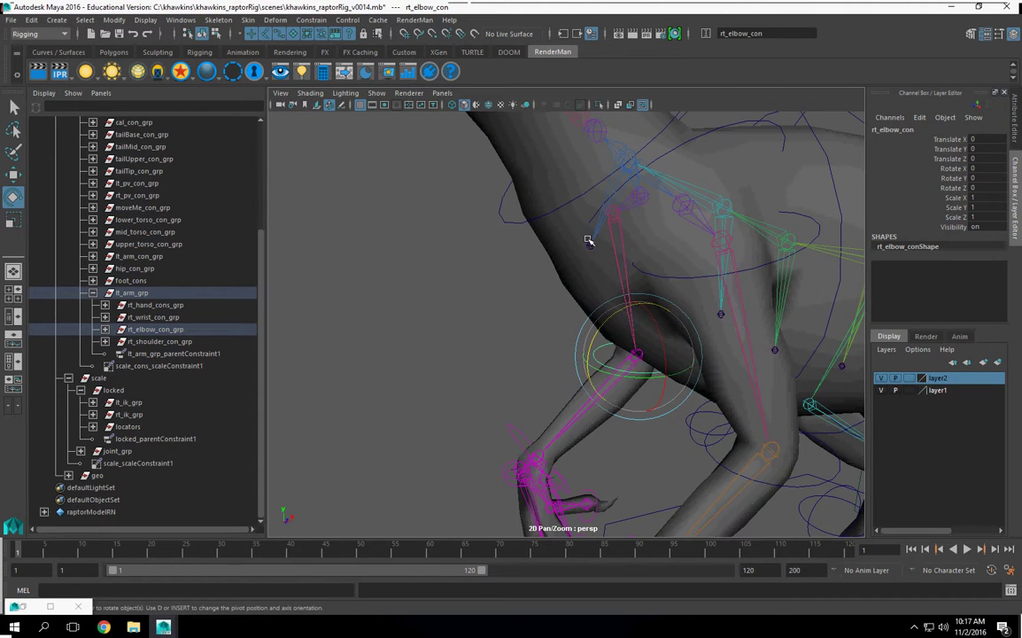
left_click_drag(615, 283, 555, 188, "alt")
left_click(568, 226)
key("ctrl+z")
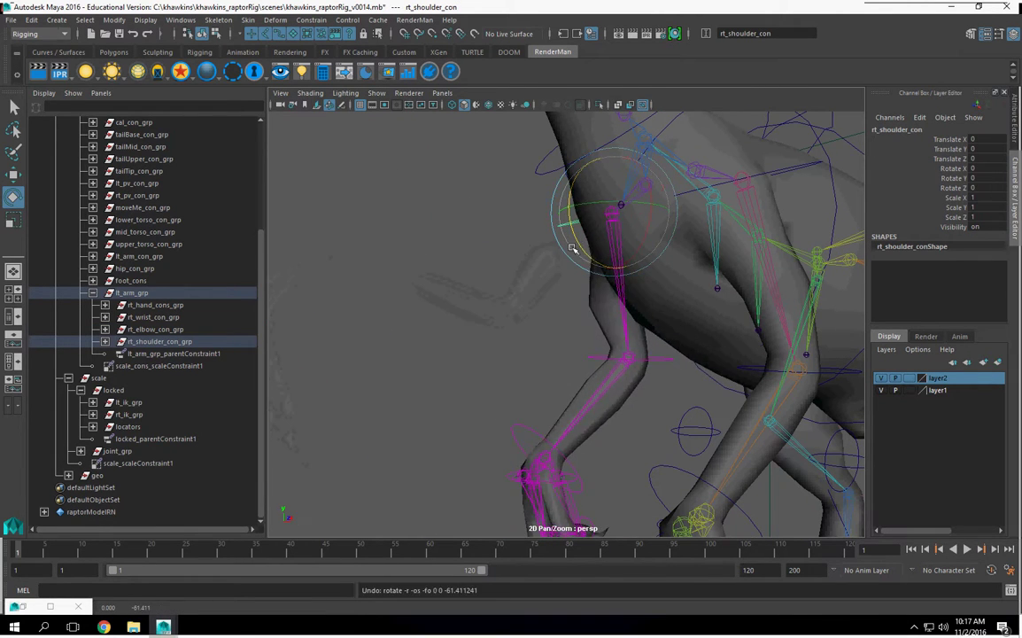
mouse_move(576, 232)
left_mouse_down("alt")
mouse_move(588, 258)
mouse_move(555, 232)
left_mouse_up("alt")
left_click(400, 333)
left_click_drag(400, 333, 569, 233, "alt")
left_click(561, 271)
left_click_drag(613, 310, 596, 328)
key("ctrl+z")
Examine the right pointer finger's base and mid controls and the groups contained in rt_hand_cons_grp
middle_click_drag(646, 372, 559, 322, "alt")
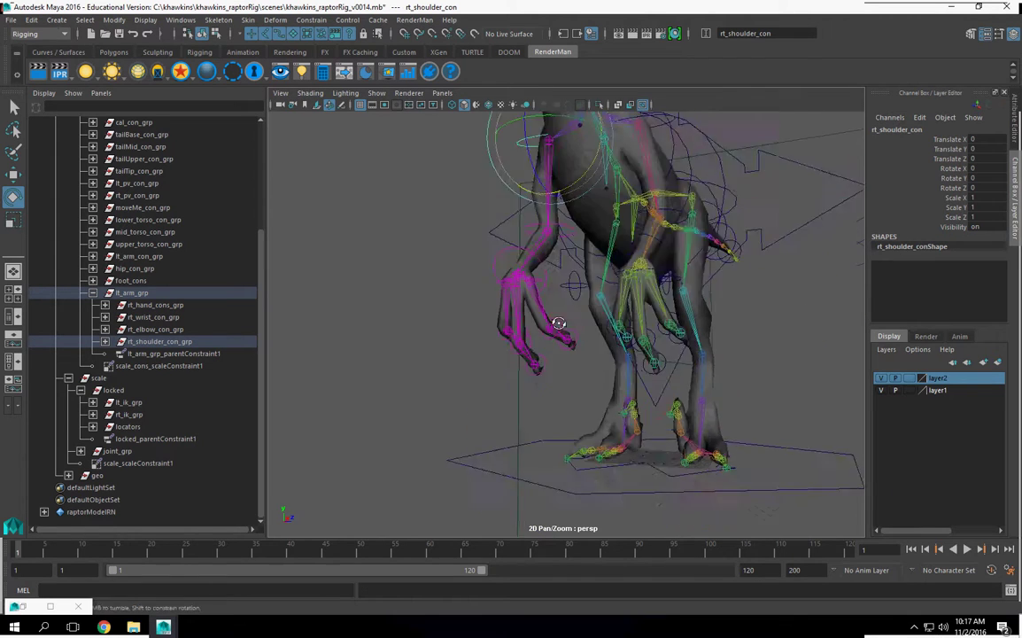
left_click_drag(559, 322, 523, 330, "alt")
right_click_drag(522, 329, 547, 296, "alt")
left_click_drag(546, 295, 694, 400, "alt")
scroll(694, 399, "up", 5)
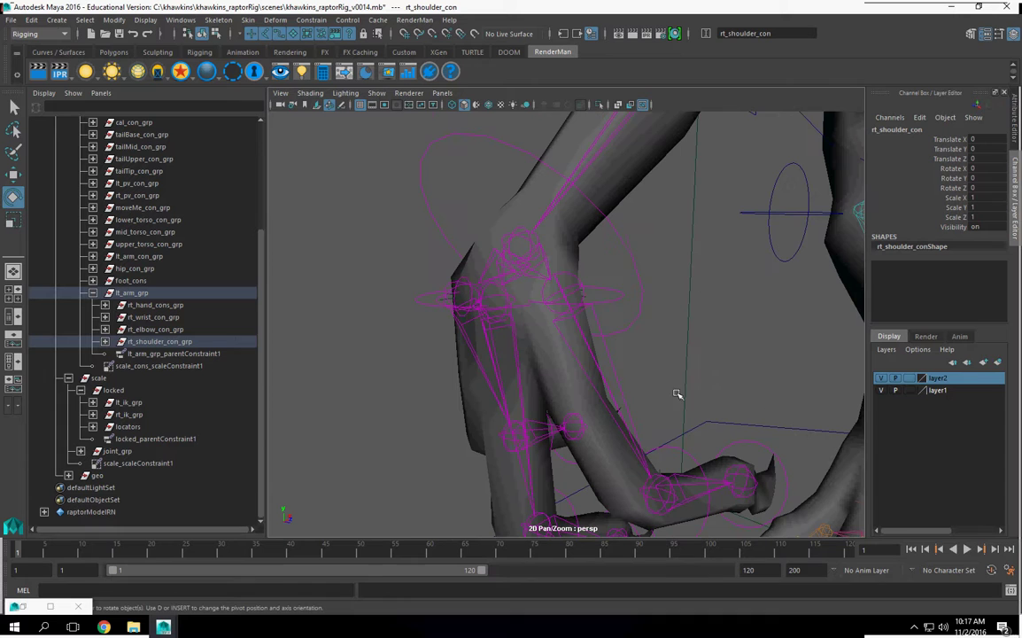
left_click_drag(712, 484, 611, 276, "alt")
left_click(583, 274)
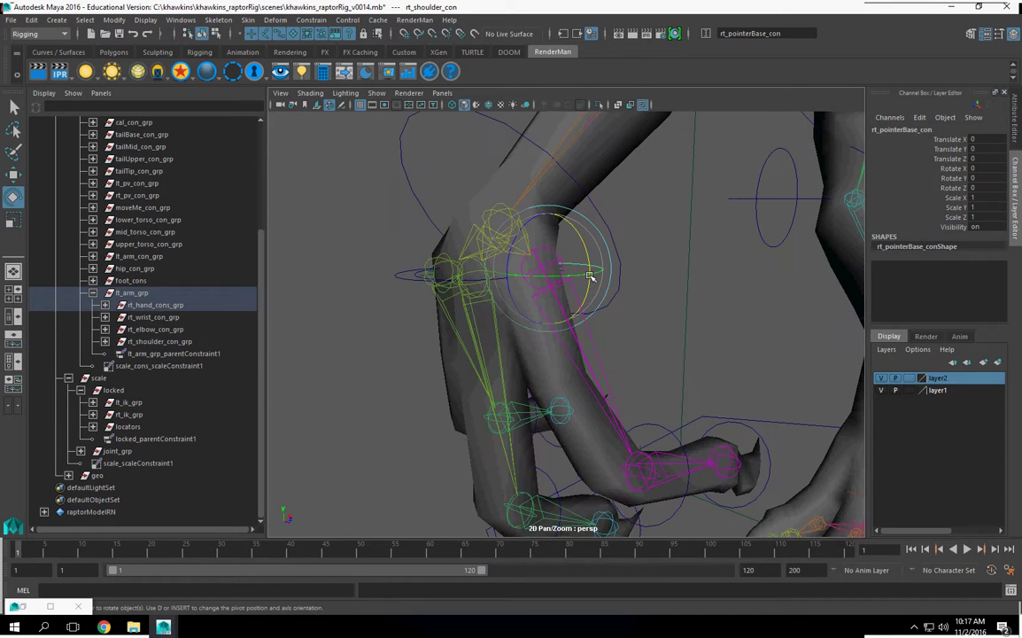
left_click_drag(559, 254, 619, 348, "alt")
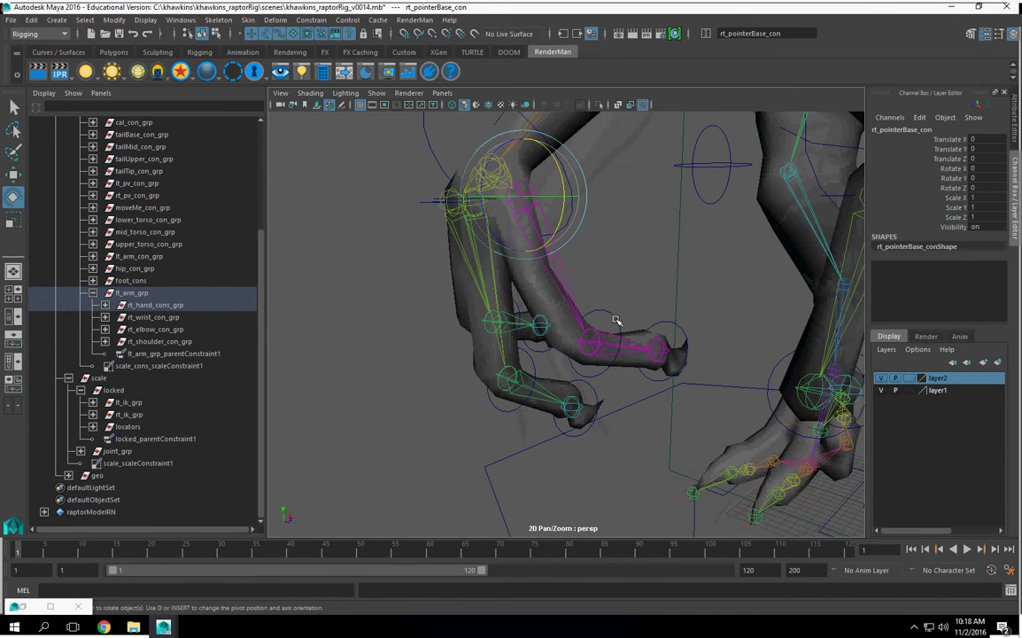
left_click(571, 265)
left_click(551, 269)
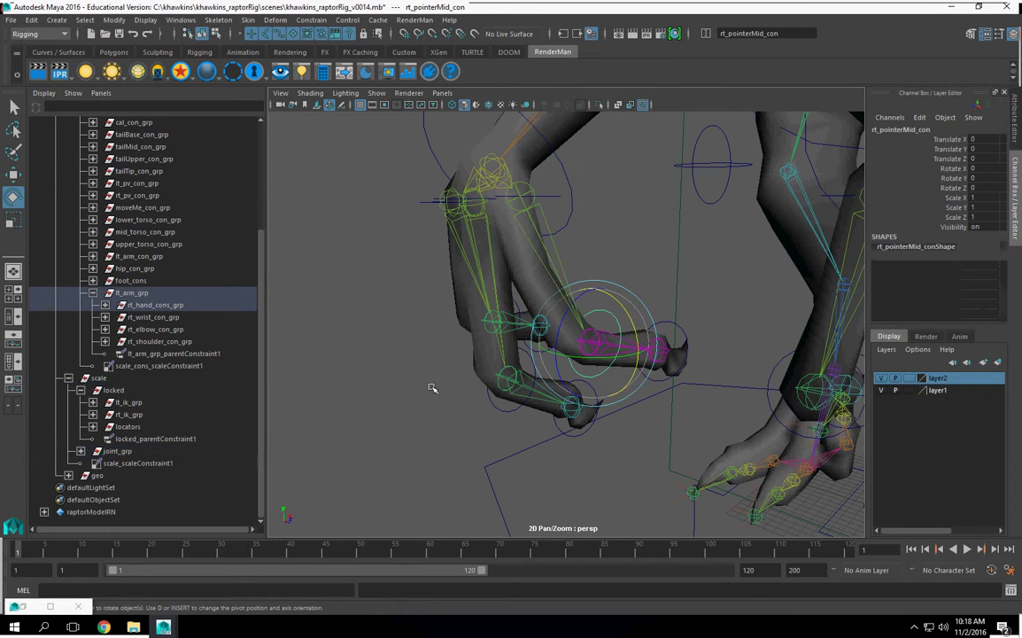
left_click(105, 304)
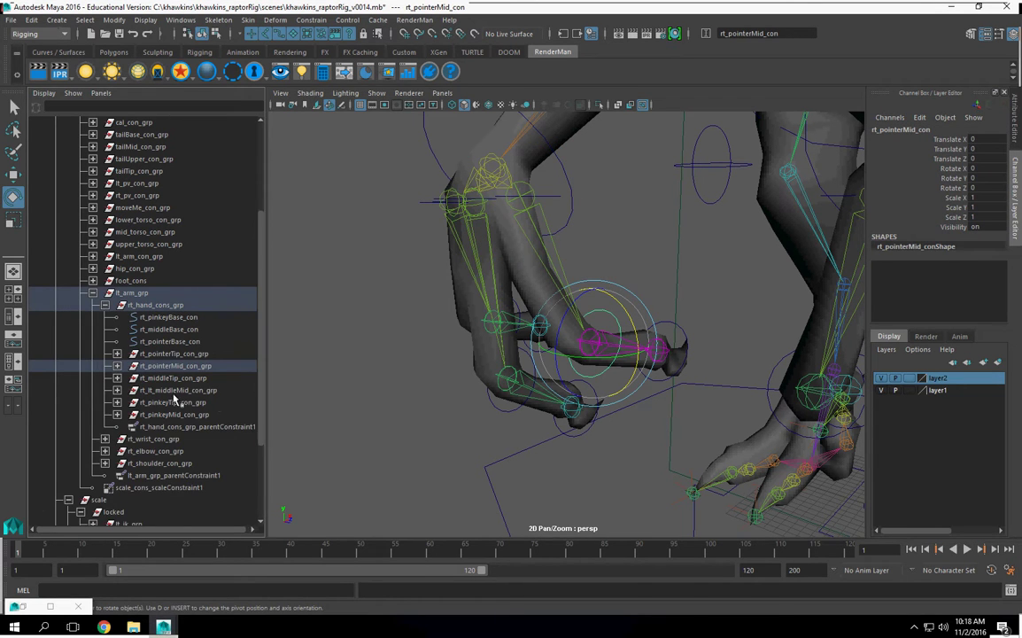
Parent-constrain rt_pointerMid_con_grp to rt_pointerBase_joint
left_click_drag(514, 355, 535, 348, "alt")
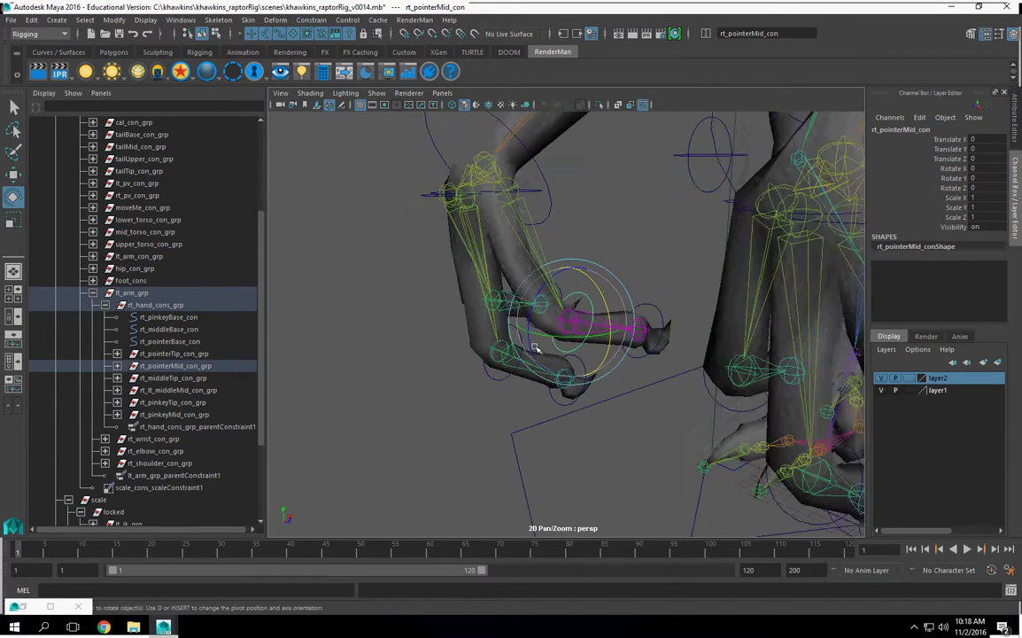
scroll(535, 349, "up", 3)
left_click(621, 243)
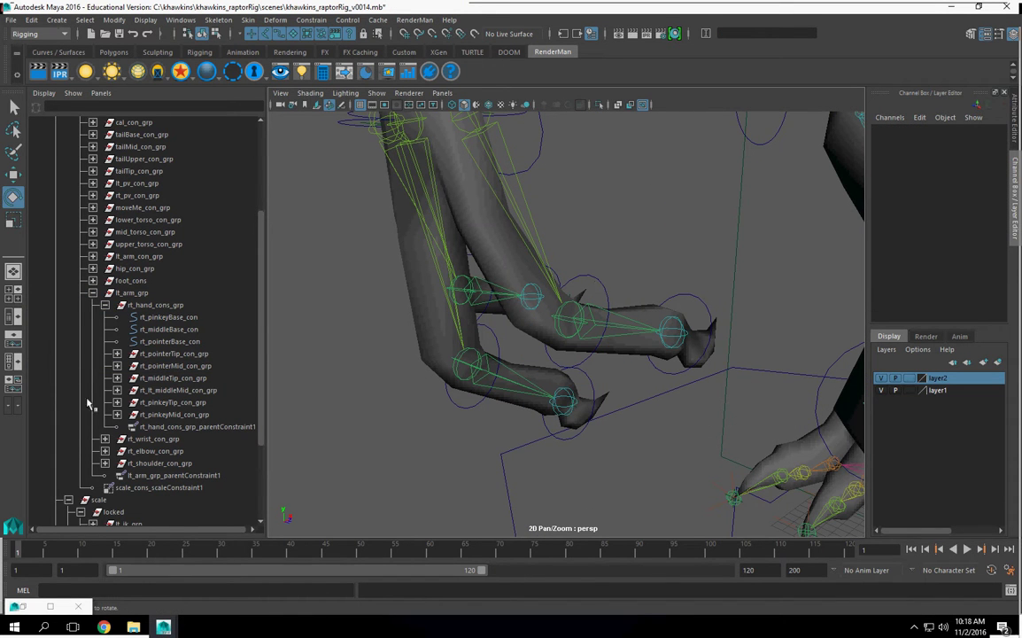
left_click(593, 278)
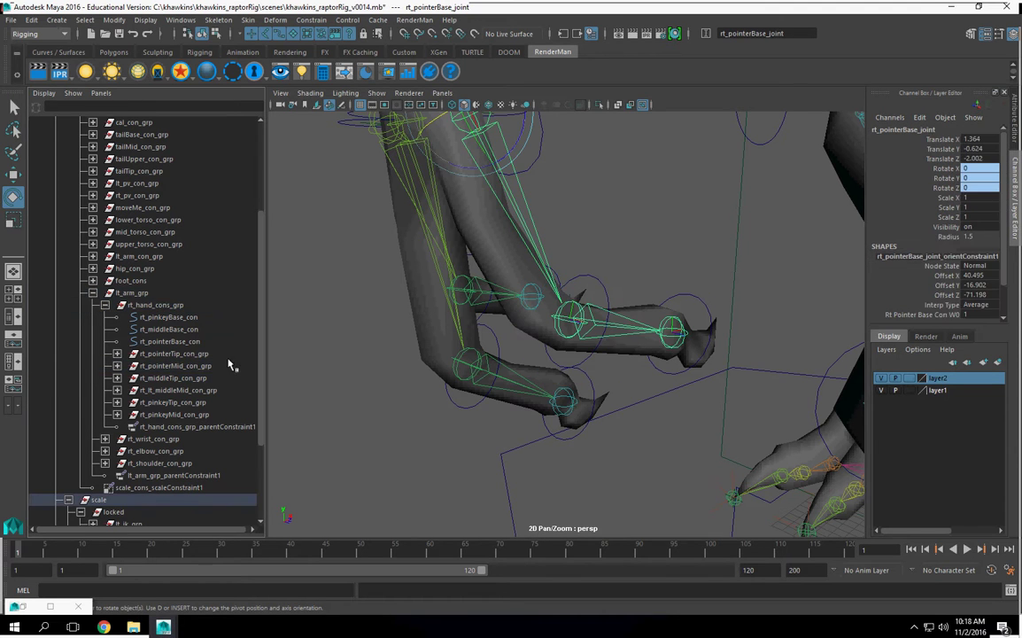
left_click(182, 367)
key("g")
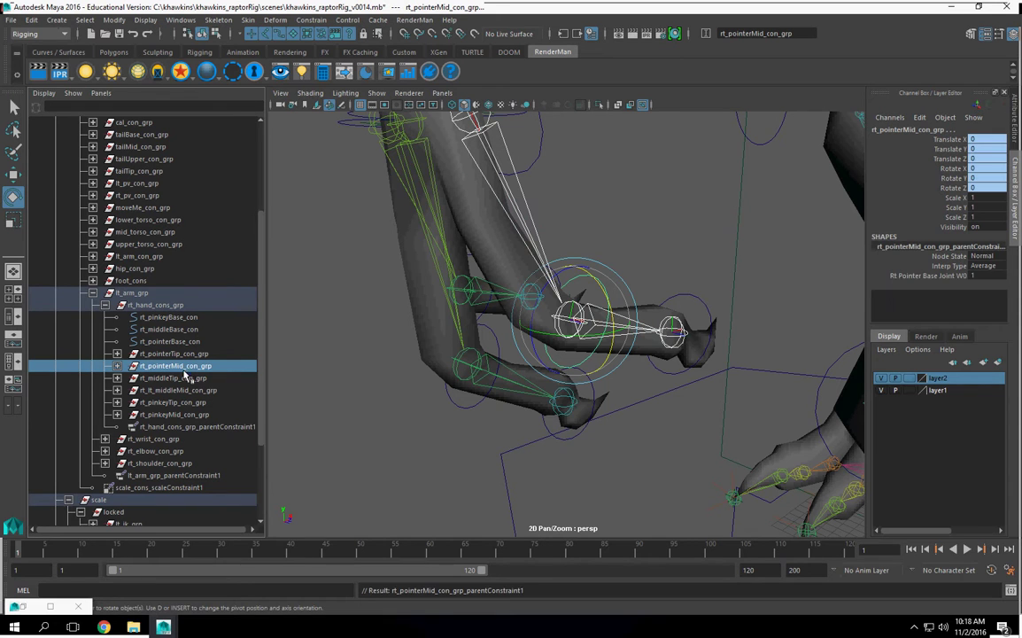
Parent-constrain rt_pointerTip_con_grp to rt_pointerMid_joint
left_click_drag(644, 340, 667, 294, "alt")
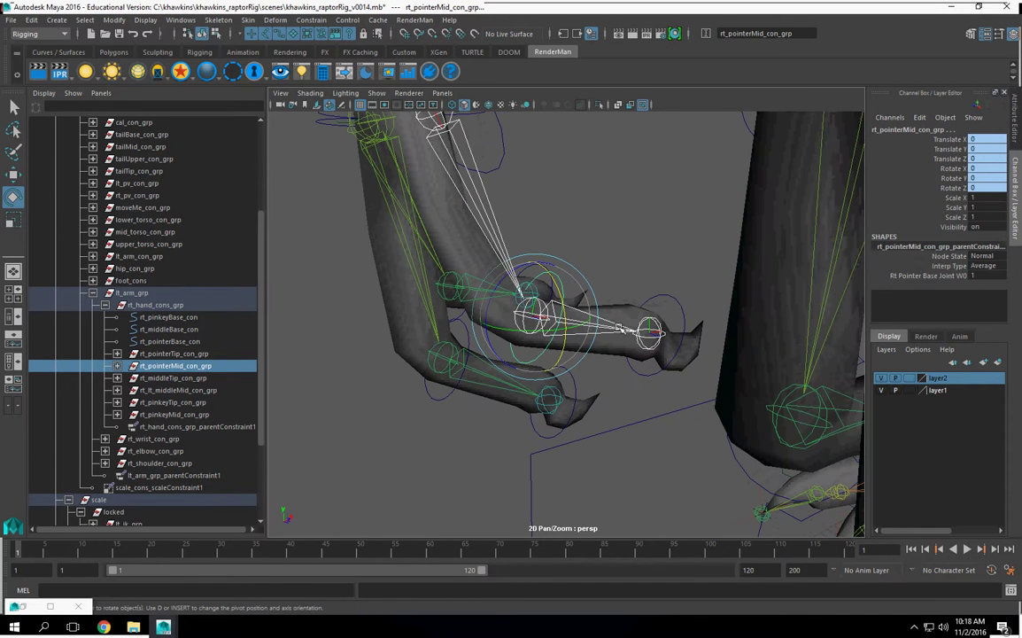
left_click(667, 294)
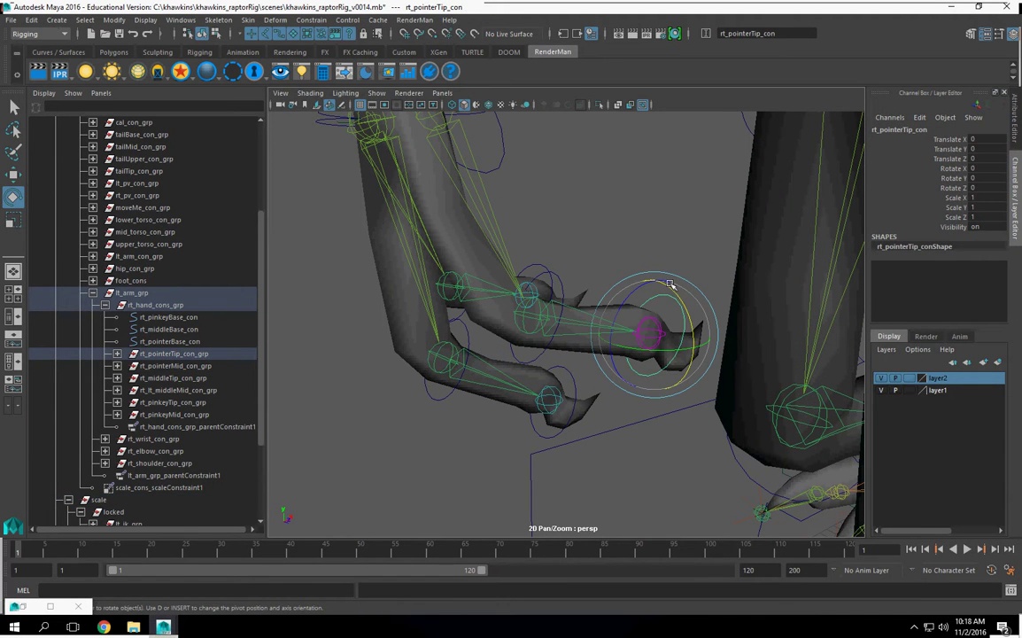
left_click(650, 237)
left_click(592, 328)
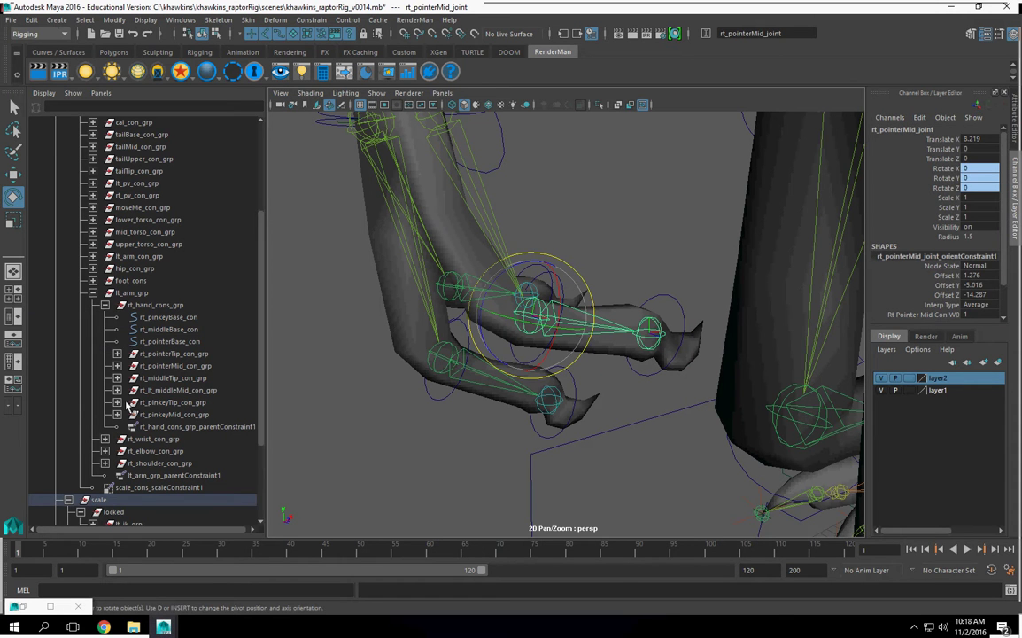
left_click(177, 353)
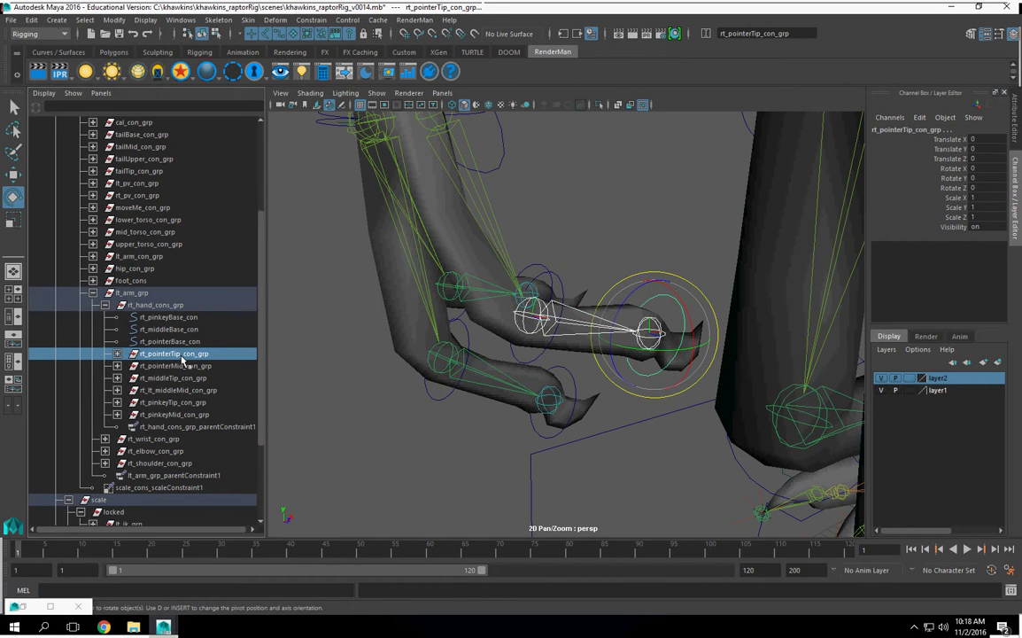
key("g")
Parent-constrain rt_lt_middleMid_con_grp to rt_middleBase_joint
left_click_drag(436, 338, 474, 364, "alt")
left_click(473, 355)
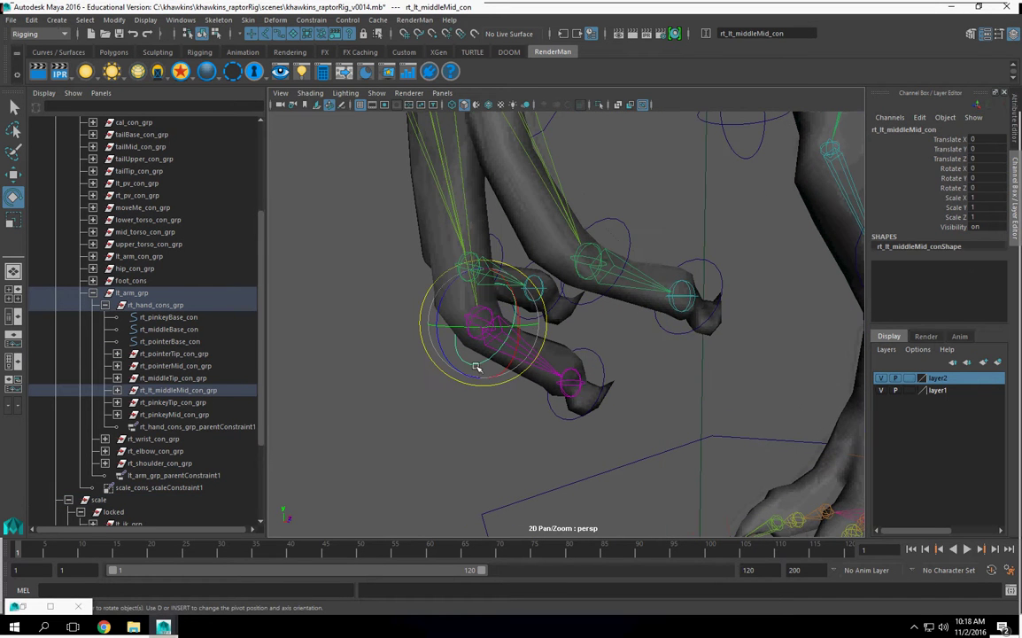
left_click(450, 181)
left_click_drag(477, 239, 532, 244, "alt")
left_click(606, 213)
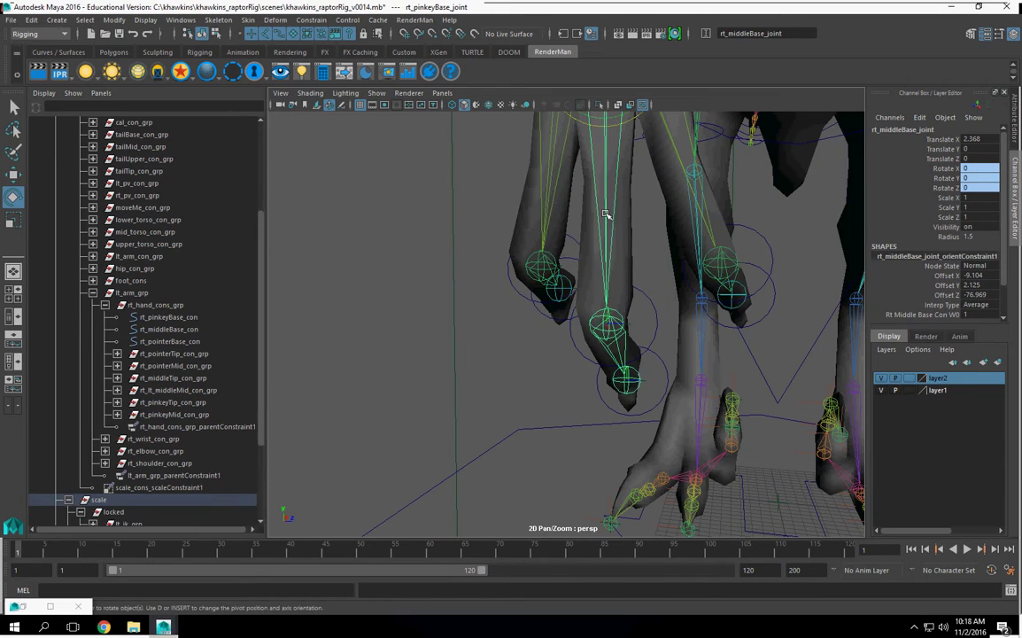
left_click_drag(605, 213, 548, 283, "alt")
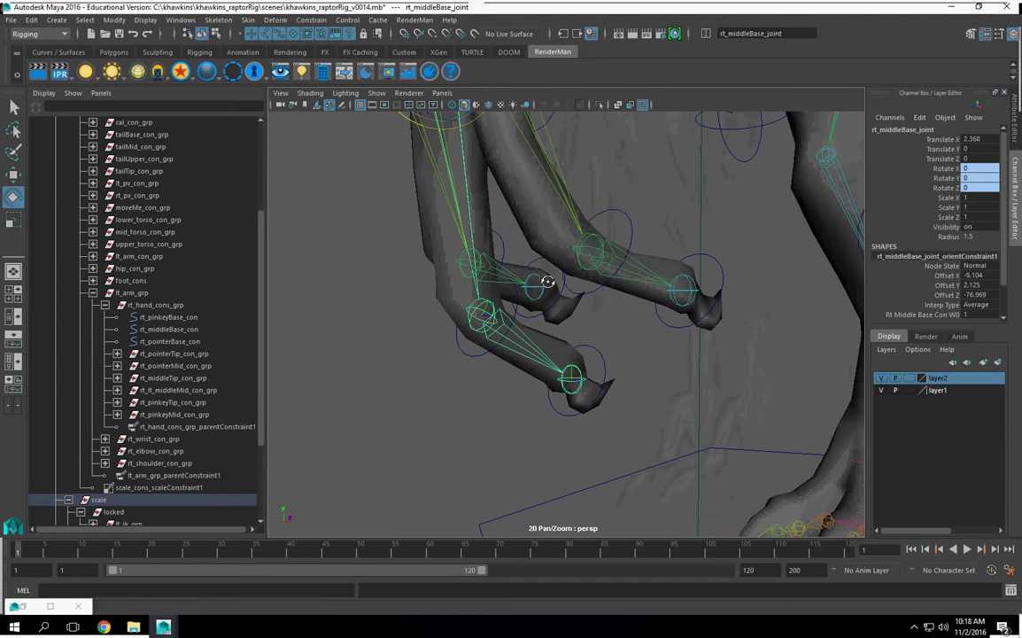
left_click(172, 390)
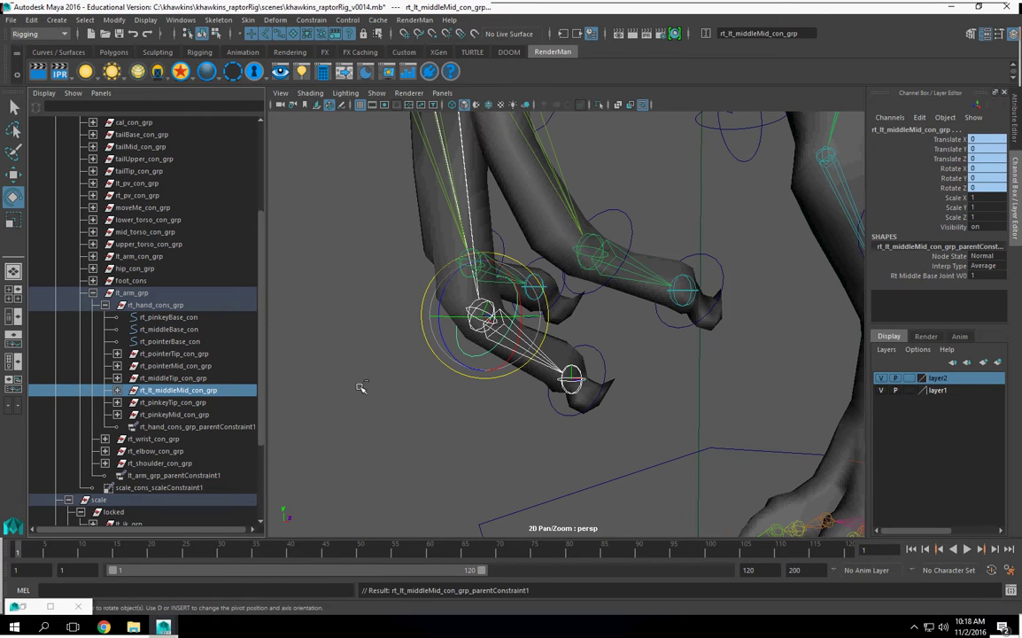
Parent-constrain rt_middleTip_con_grp to rt_middleMid_joint
left_click_drag(381, 367, 438, 403, "alt")
left_click(512, 413)
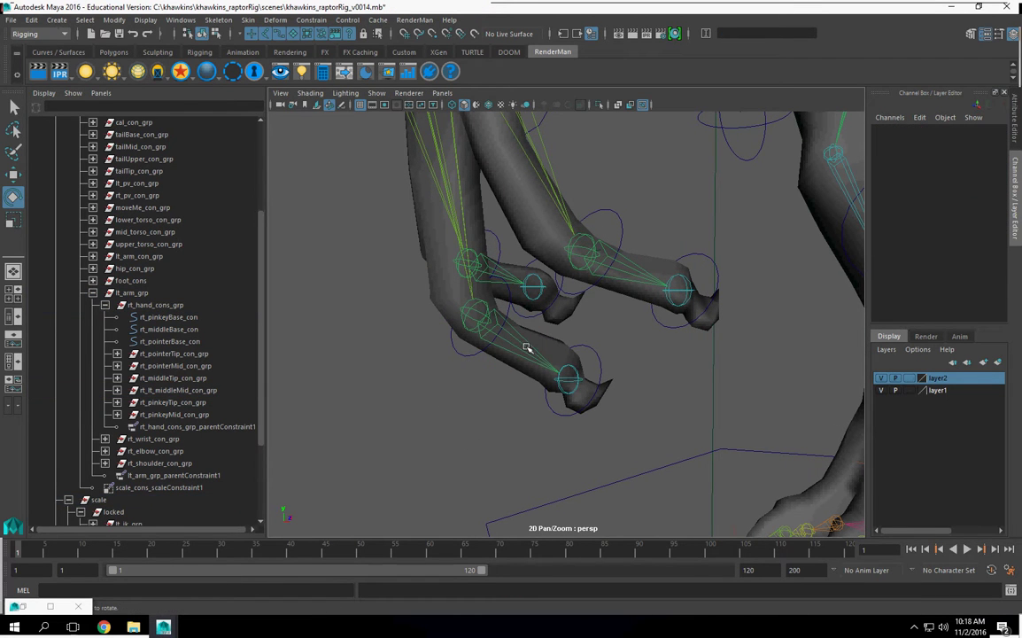
left_click(473, 314)
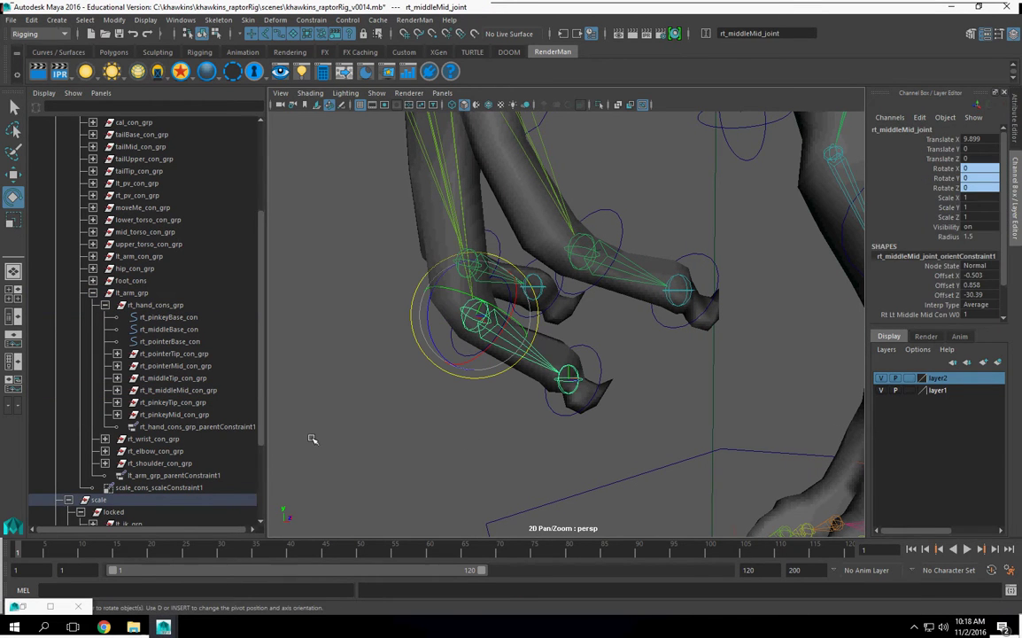
left_click(176, 378)
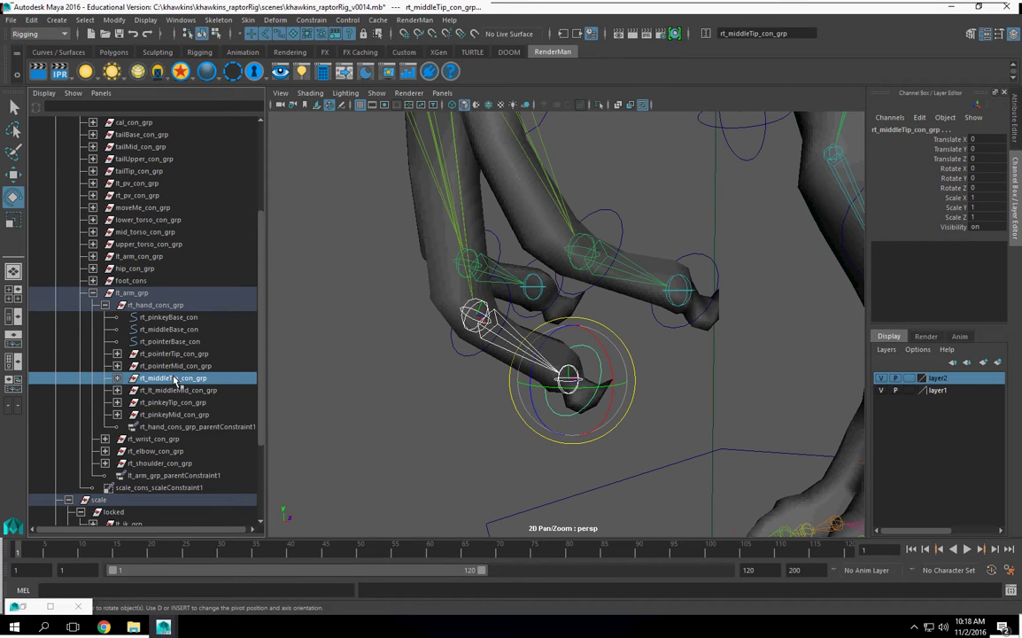
key("g")
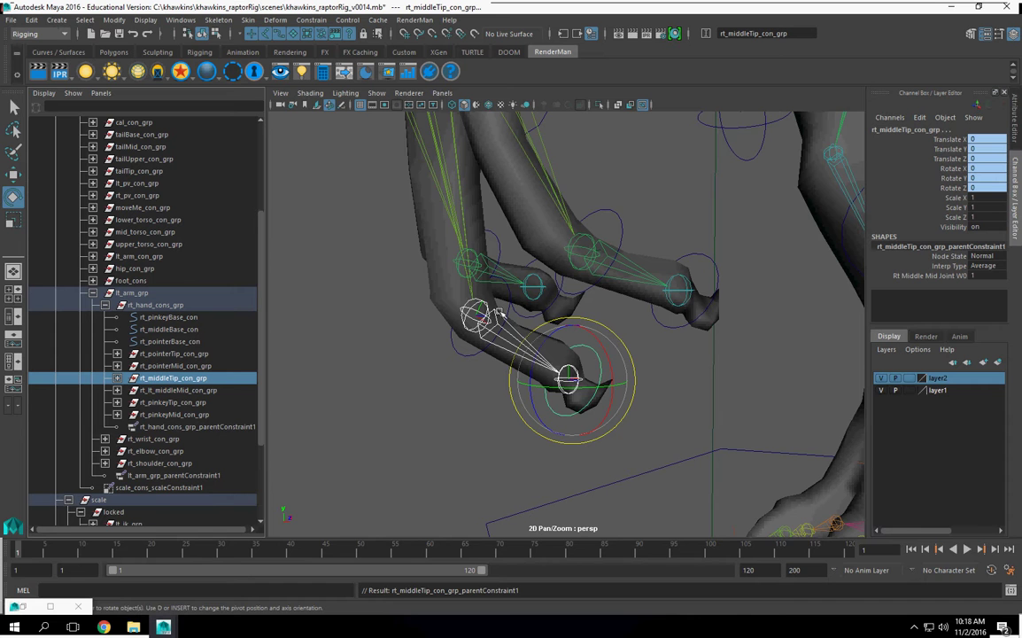
Parent-constrain rt_pinkeyMid_con_grp to rt_pinkeyBase_joint
left_click_drag(498, 311, 644, 229, "alt")
left_click(645, 251)
left_click(633, 297)
left_click(644, 200)
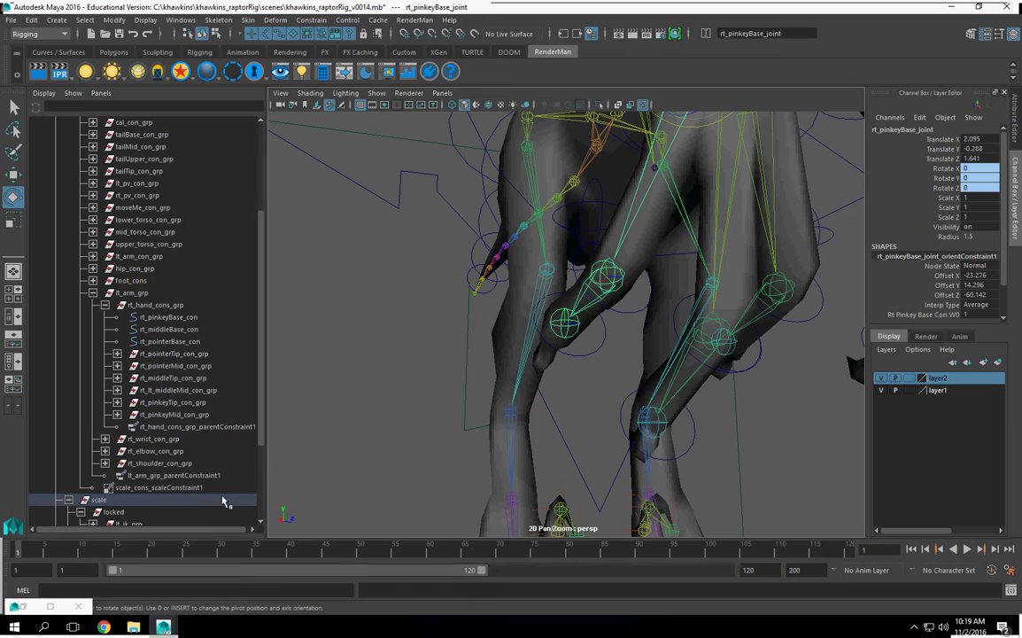
left_click(177, 415)
key("g")
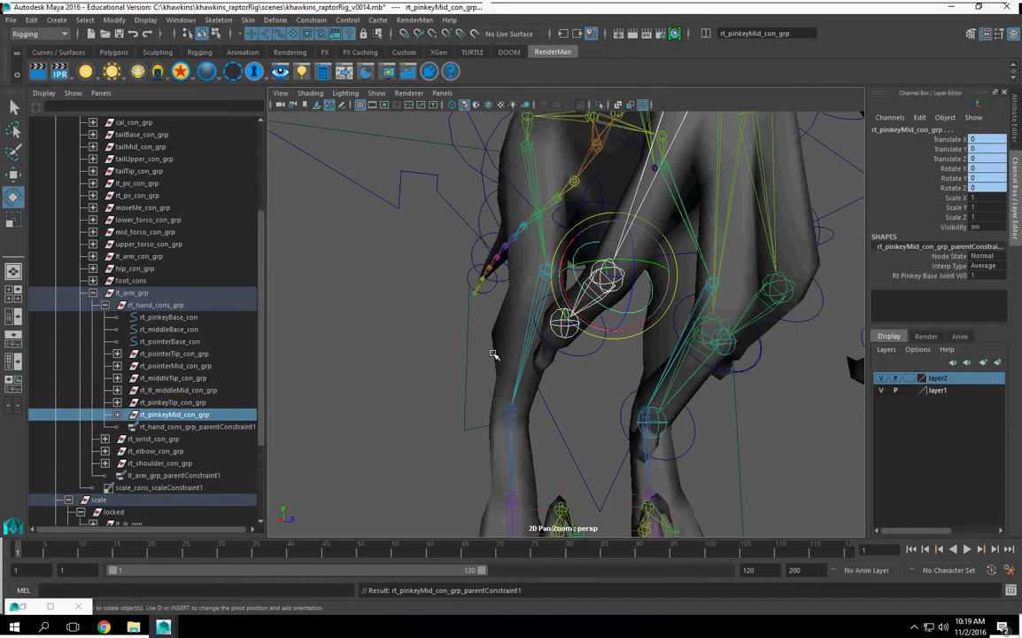
Parent-constrain rt_pinkeyTip_con_grp to rt_pinkeyMid_joint
right_click_drag(561, 357, 597, 361)
left_click(591, 321)
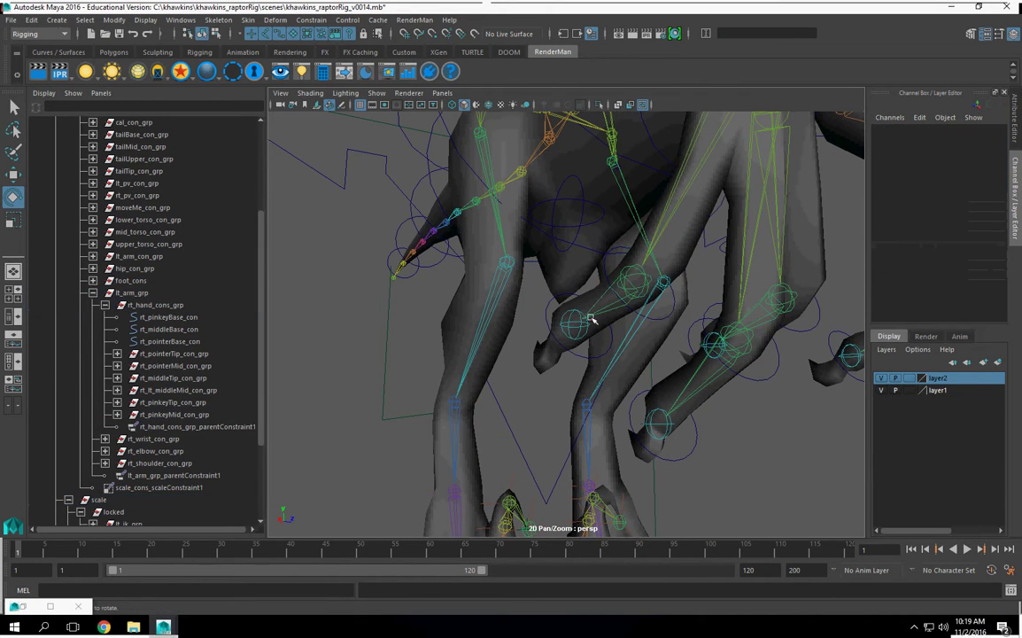
left_click(592, 310)
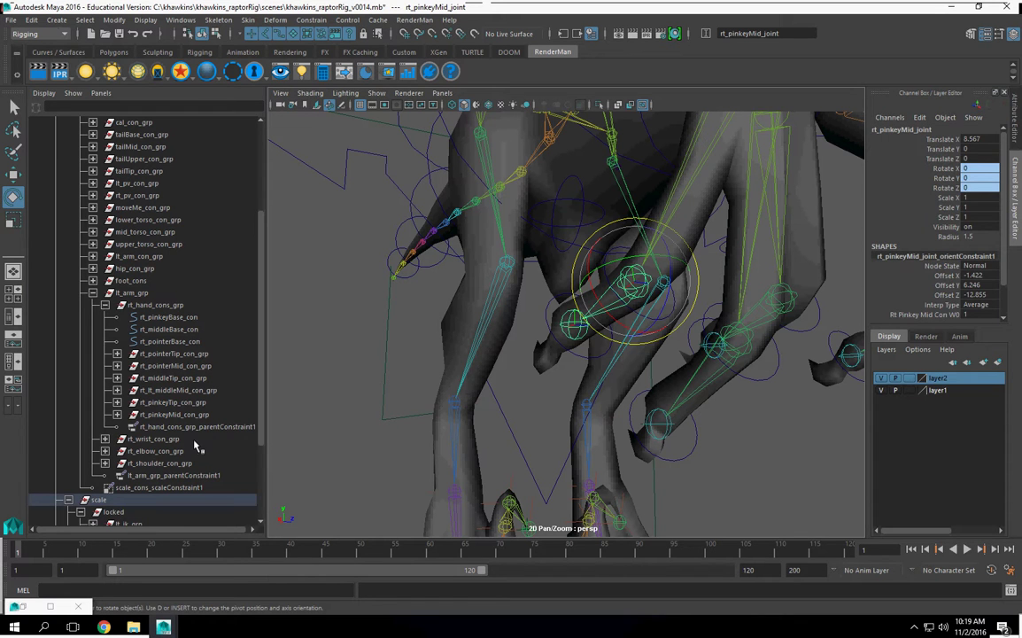
left_click(184, 404)
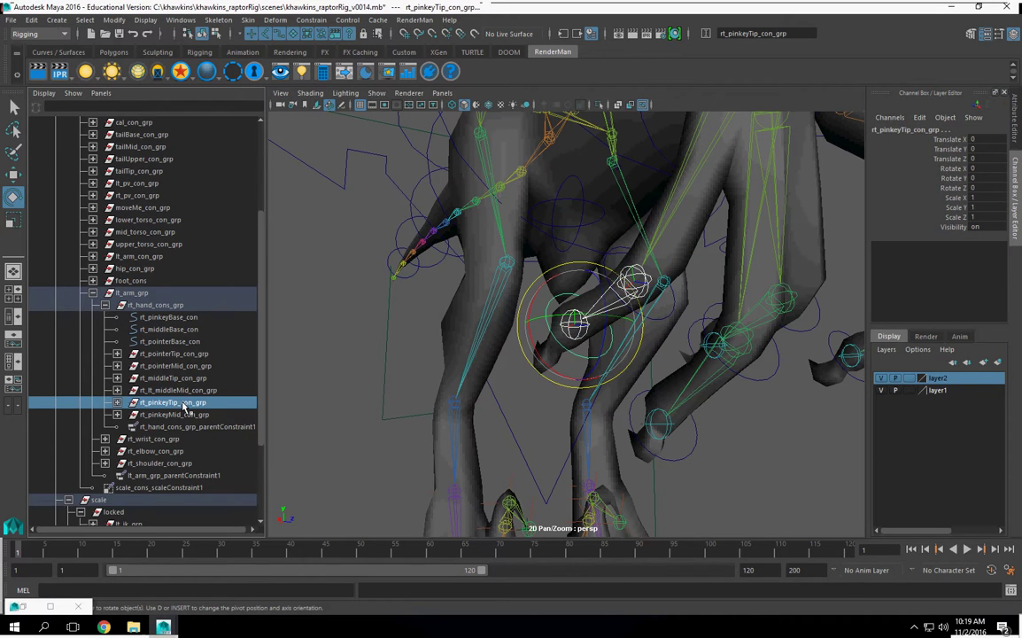
key("g")
Test the right fingers by rotating all mid and tip controls together about 29 degrees in Z, and undo the rotations
left_click_drag(459, 371, 274, 341, "alt")
left_click(500, 311)
left_click_drag(500, 311, 561, 337, "alt")
left_click(663, 351)
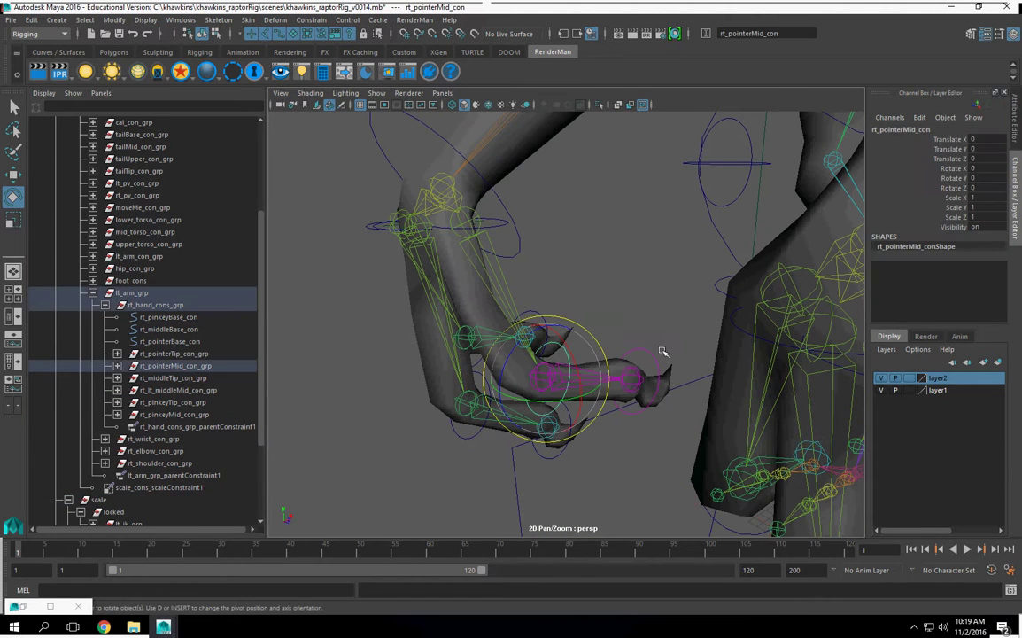
left_click(651, 353, "shift")
left_click_drag(651, 354, 390, 306, "alt")
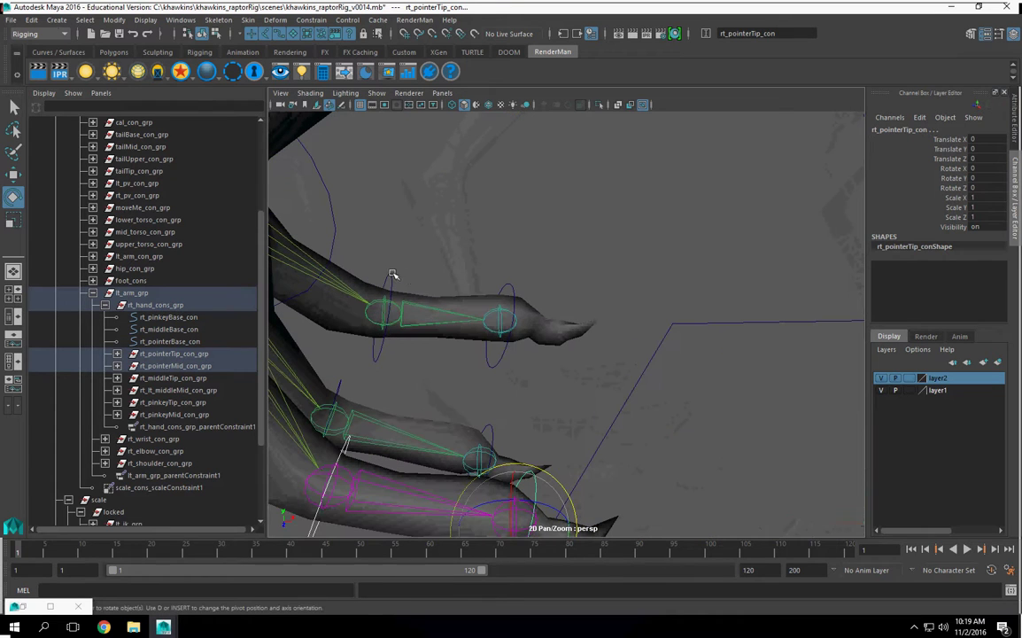
left_click(395, 276)
left_click(505, 310, "shift")
left_click_drag(505, 310, 459, 349, "alt")
left_click(587, 396)
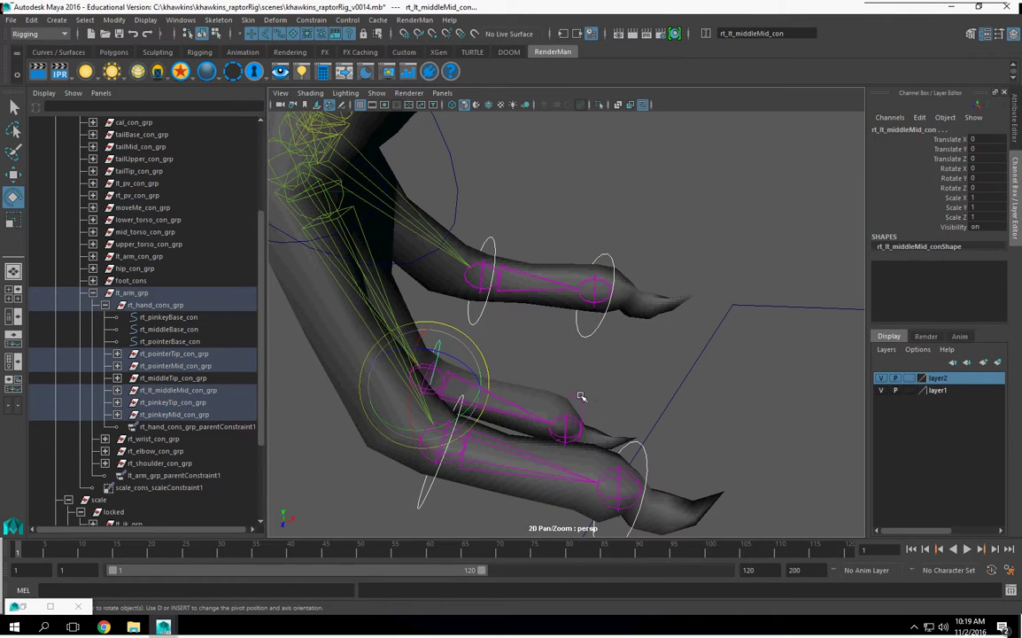
left_click(582, 396, "shift")
scroll(577, 404, "down", 4)
left_click_drag(578, 404, 548, 361, "alt")
key("ctrl+z")
key("ctrl+z")
key("ctrl+z")
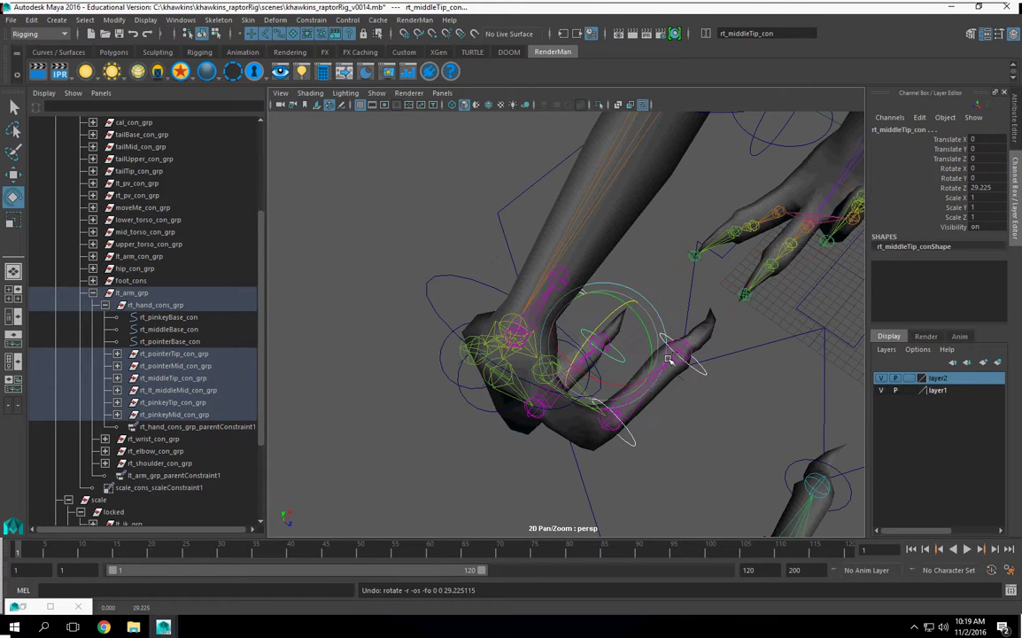
Test the right pointer, middle and pinkey tip controls by rotating them together, and undo the rotation
left_click_drag(671, 357, 662, 429, "alt")
left_click(662, 429)
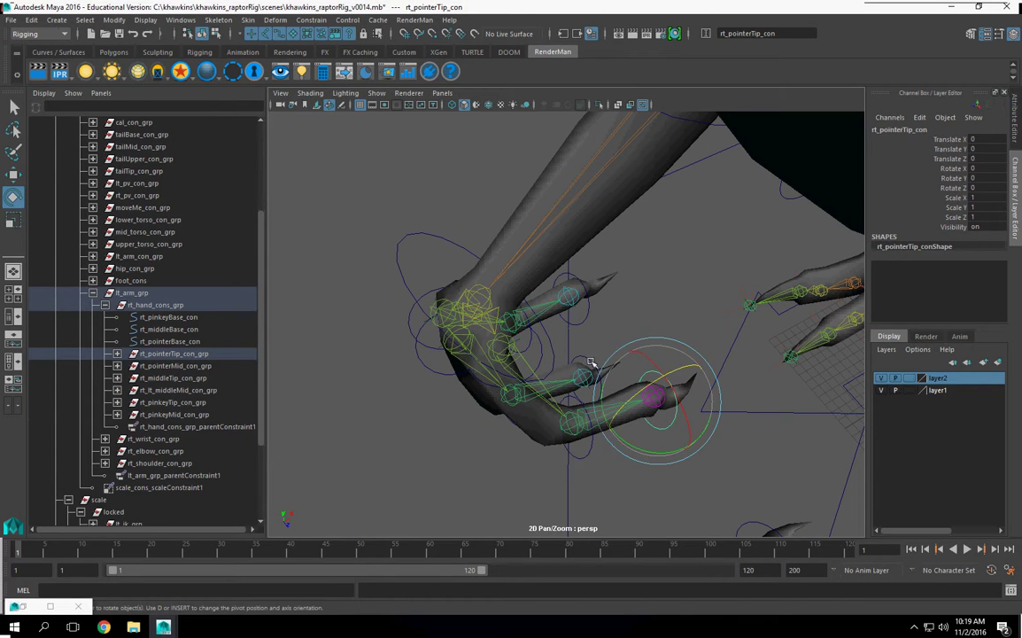
left_click(592, 363, "shift")
left_click(586, 289, "shift")
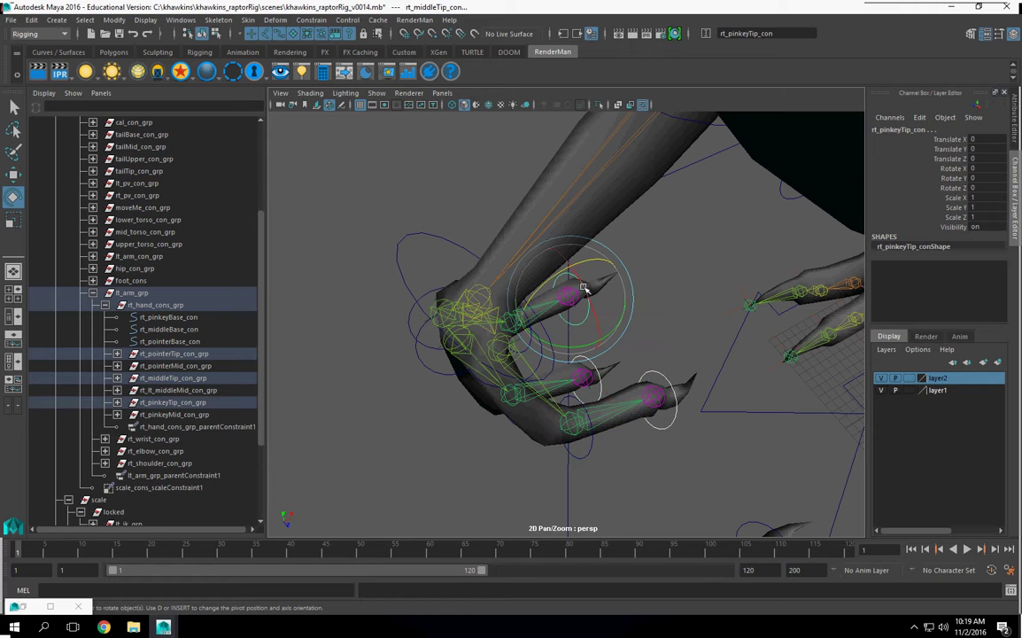
left_click_drag(556, 276, 493, 307)
key("ctrl+z")
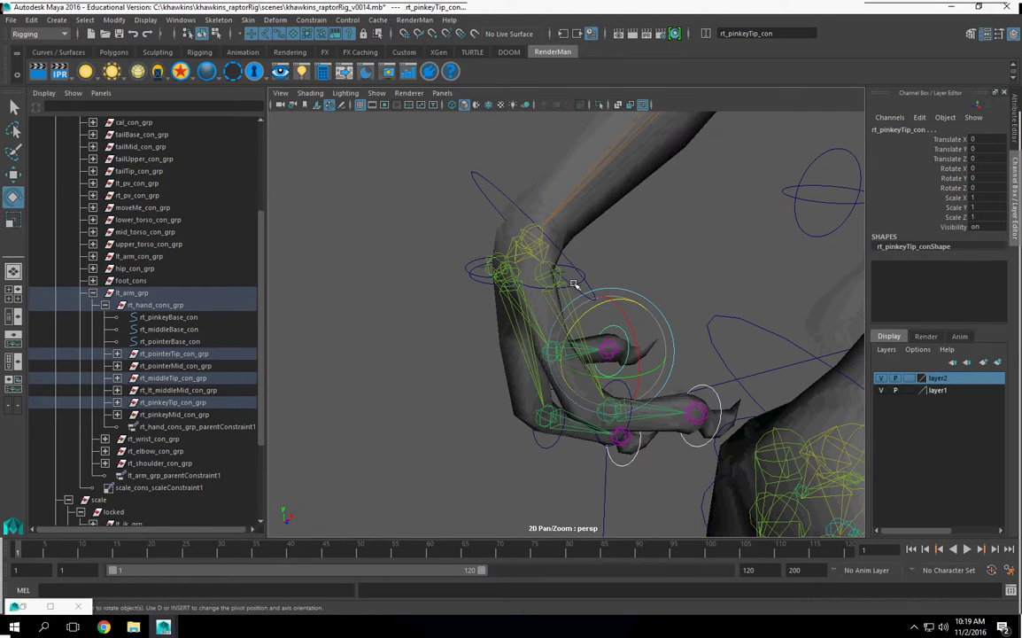
Test the pointer finger chain by rotating rt_pointerBase_con, and undo the rotation
left_click(574, 284)
left_click_drag(503, 221, 638, 246)
key("ctrl+z")
Check the whole raptor rig and begin saving the scene as a new file
scroll(644, 257, "down", 6)
middle_click_drag(651, 274, 617, 410, "alt")
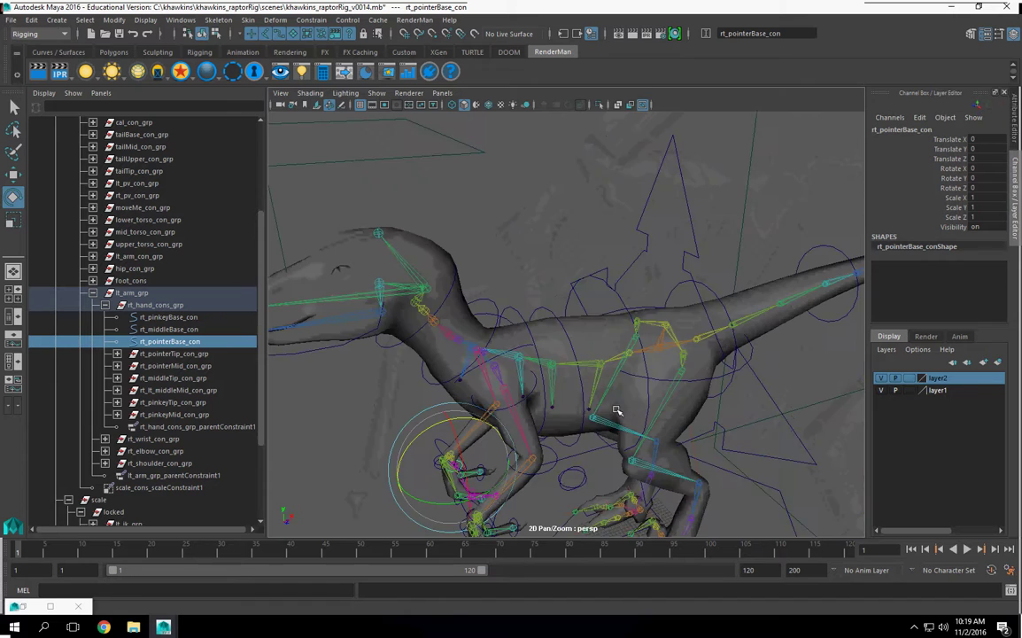
left_click_drag(617, 410, 544, 181, "alt")
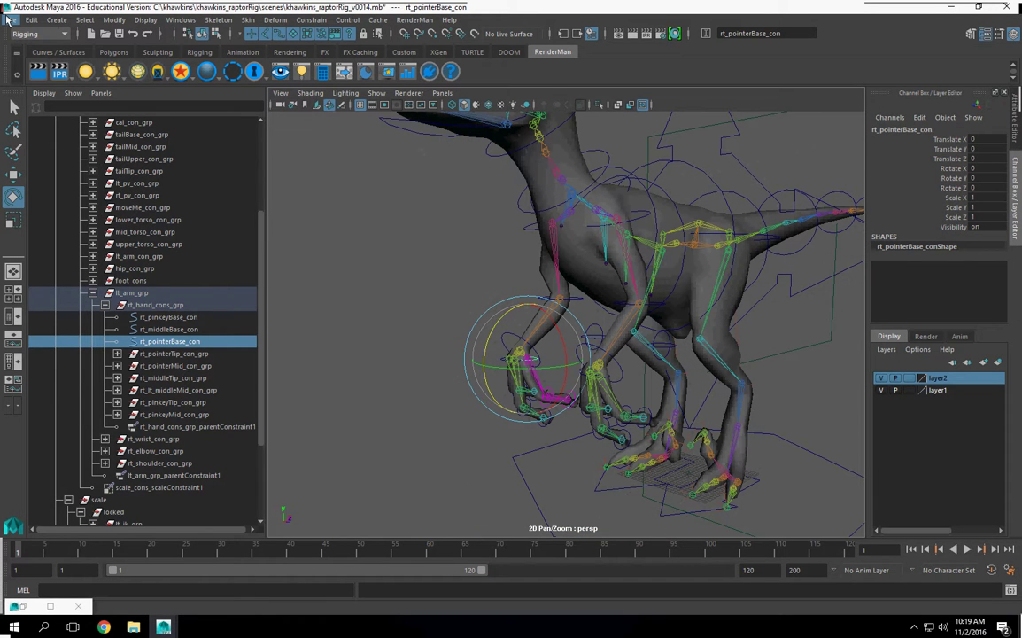
left_click(9, 19)
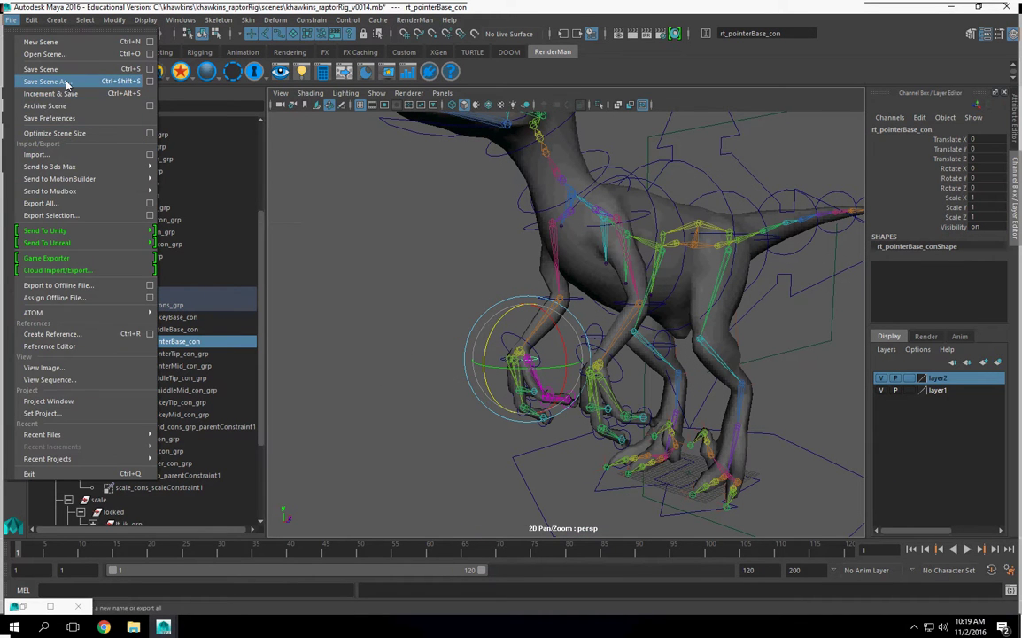